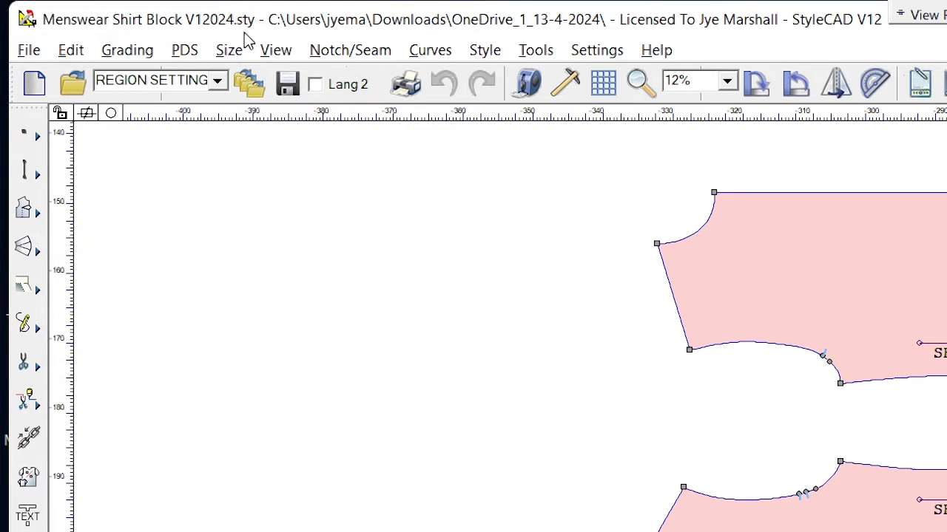
# Step: Open the size editor and review the sizes in the rule libraries from 2-14 through S-3XL
pyautogui.click(235, 55)
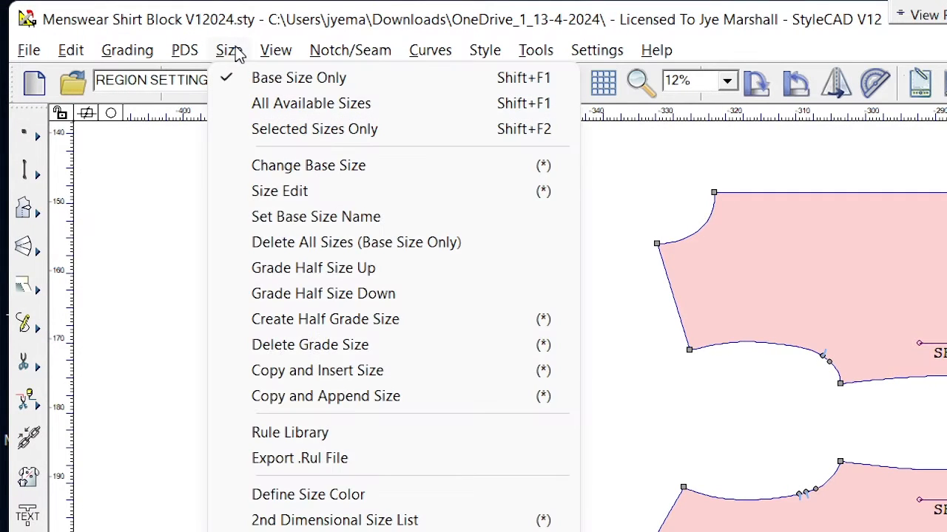
pyautogui.click(270, 193)
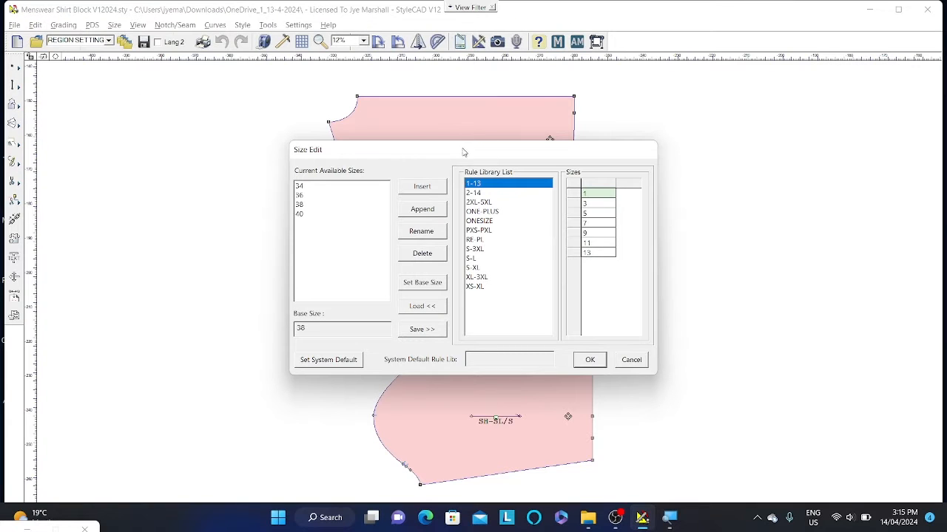
pyautogui.click(489, 193)
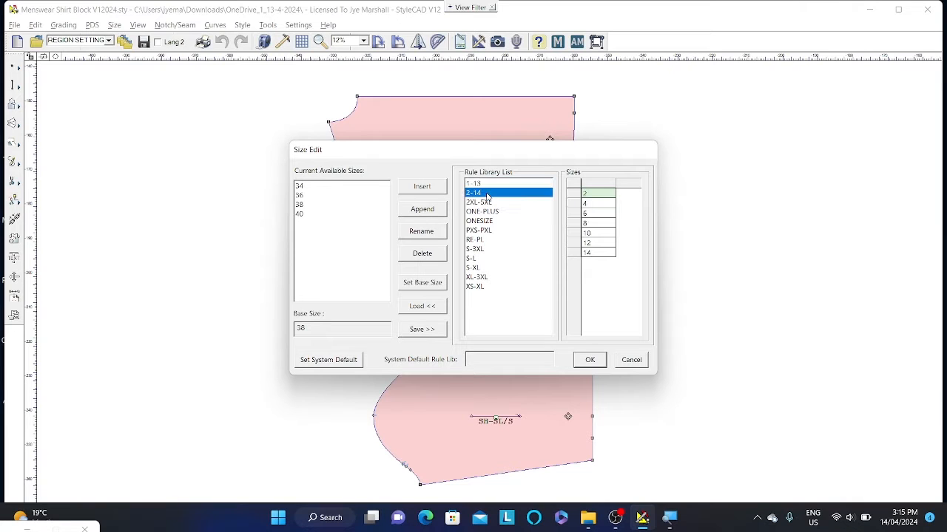
pyautogui.click(493, 204)
pyautogui.click(495, 212)
pyautogui.click(495, 221)
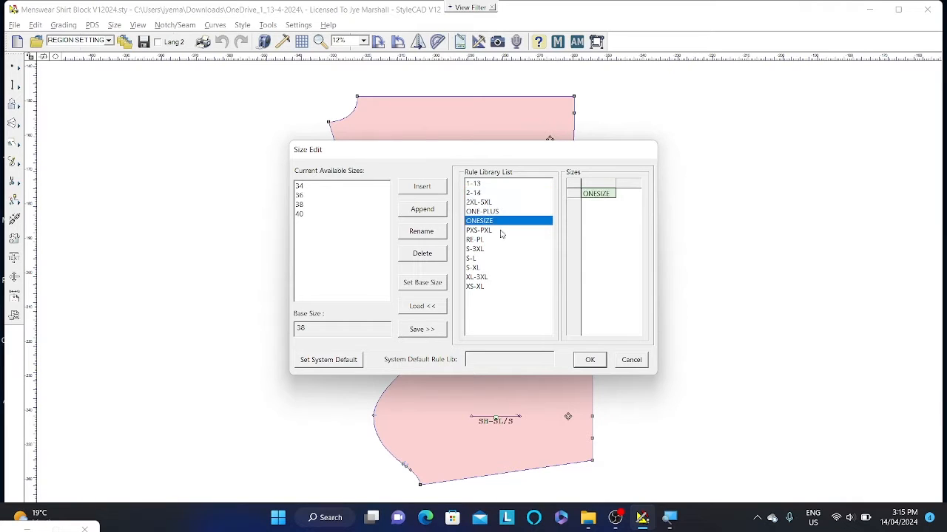
pyautogui.click(496, 231)
pyautogui.click(497, 240)
pyautogui.click(495, 249)
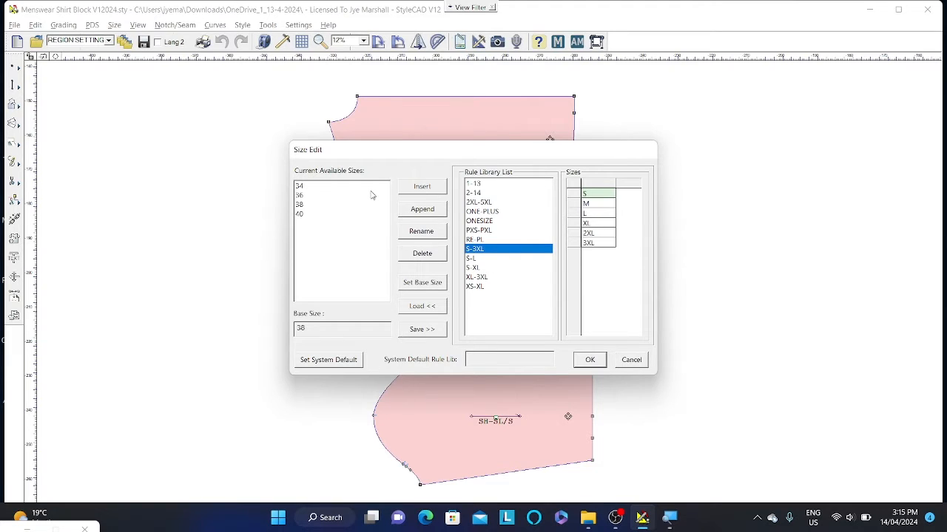
pyautogui.click(477, 193)
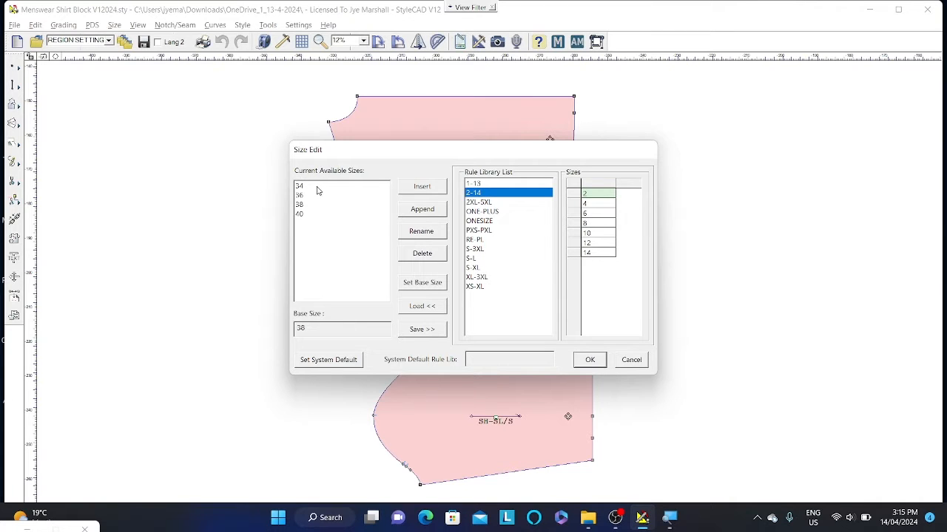
# Step: Move the size editor clear of the pattern pieces and review each currently available size
pyautogui.moveTo(340, 154); pyautogui.dragTo(627, 150)
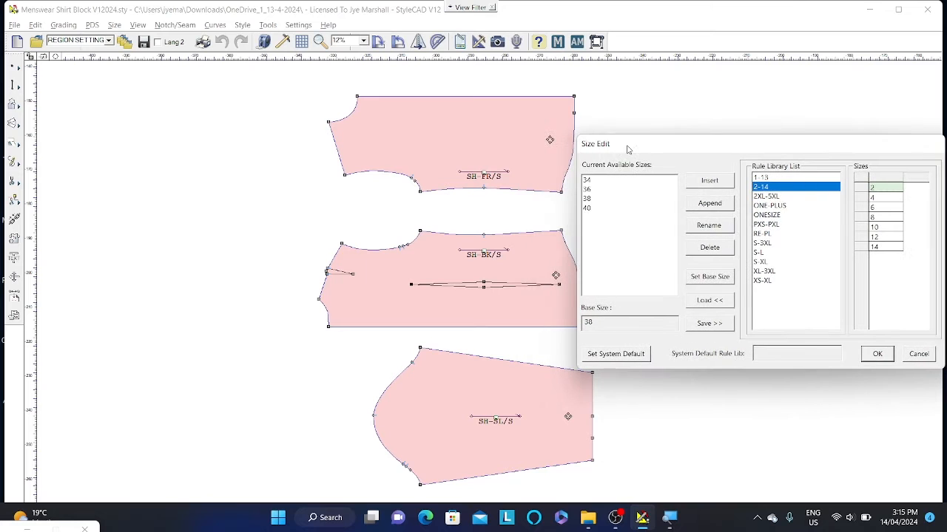
pyautogui.click(590, 181)
pyautogui.click(592, 190)
pyautogui.click(594, 199)
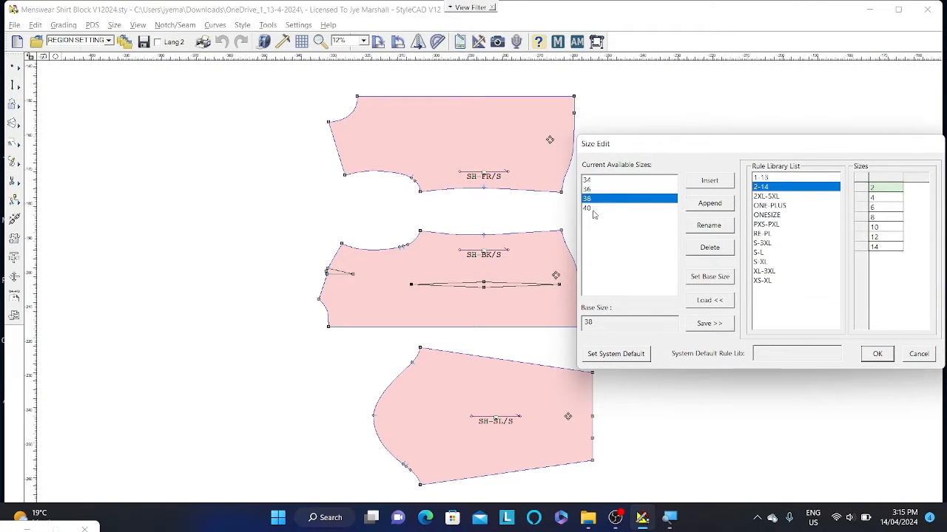
pyautogui.click(592, 214)
pyautogui.moveTo(650, 144); pyautogui.dragTo(457, 130)
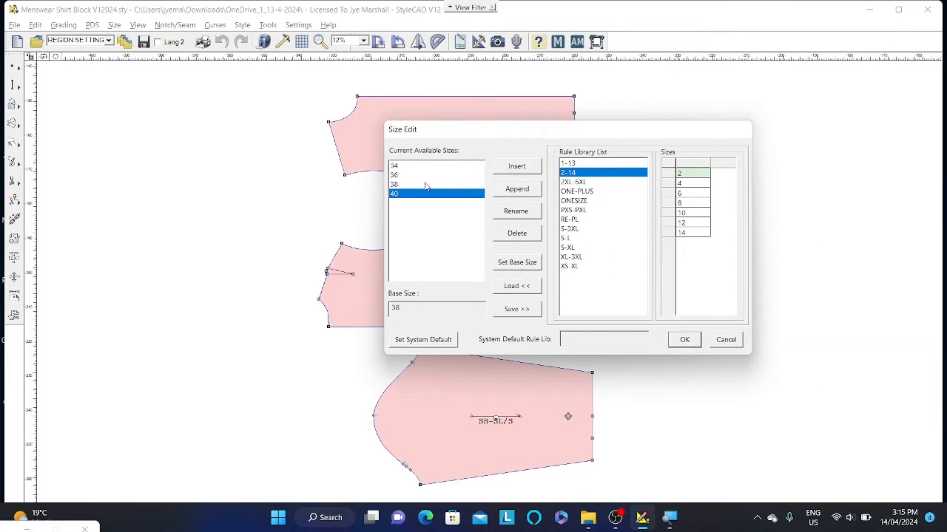
pyautogui.moveTo(459, 131); pyautogui.dragTo(471, 148)
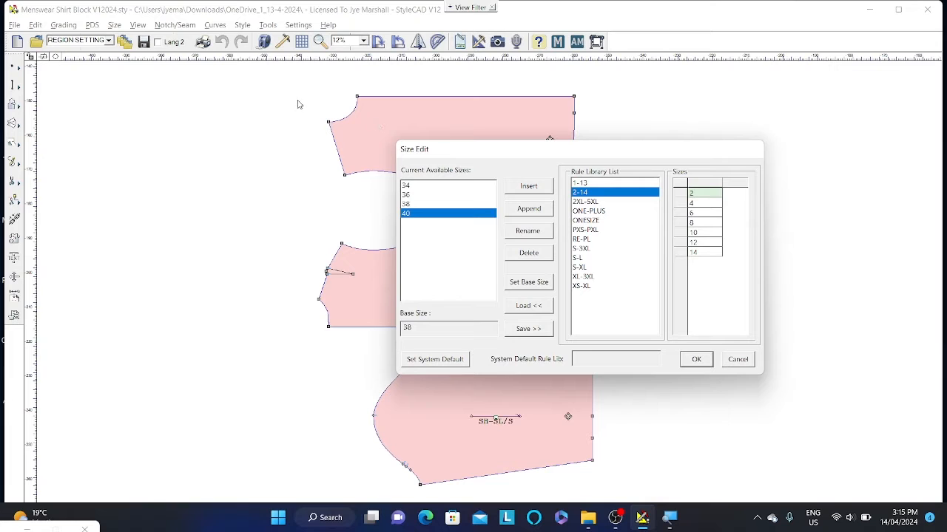
# Step: Try loading the S-L rule library into the available sizes, select size M, and discard the changes
pyautogui.click(598, 201)
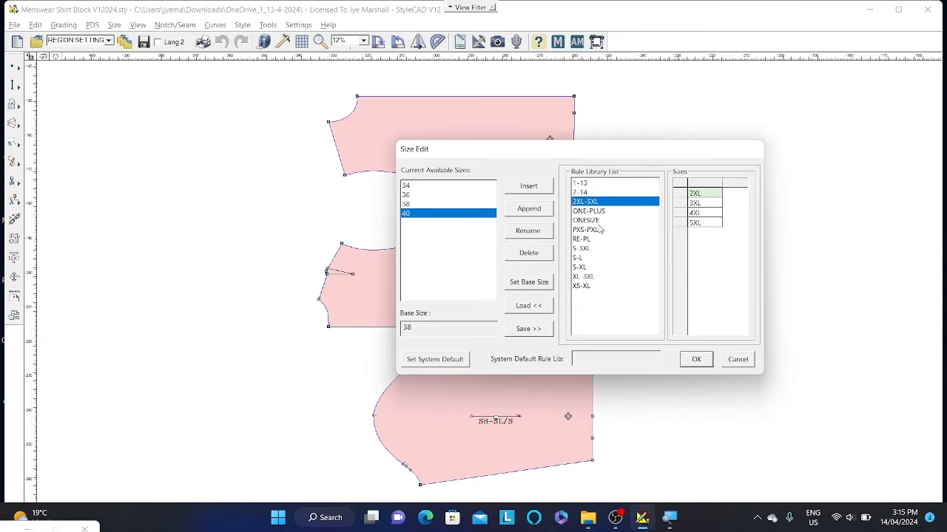
pyautogui.click(598, 276)
pyautogui.click(597, 201)
pyautogui.click(597, 257)
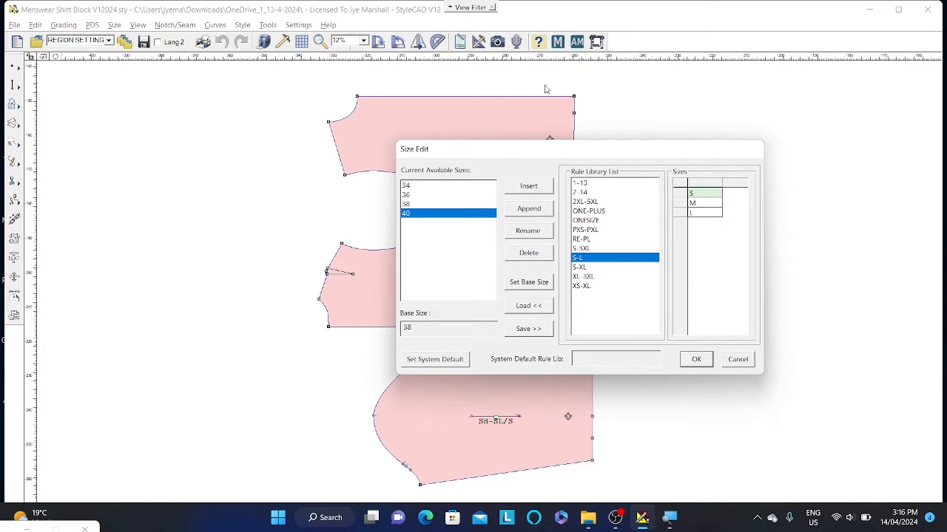
pyautogui.click(539, 306)
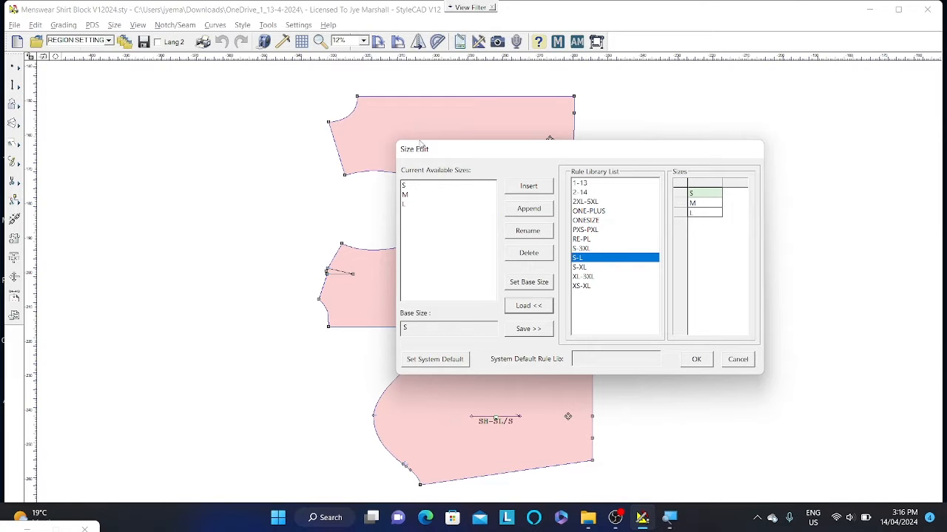
pyautogui.click(410, 194)
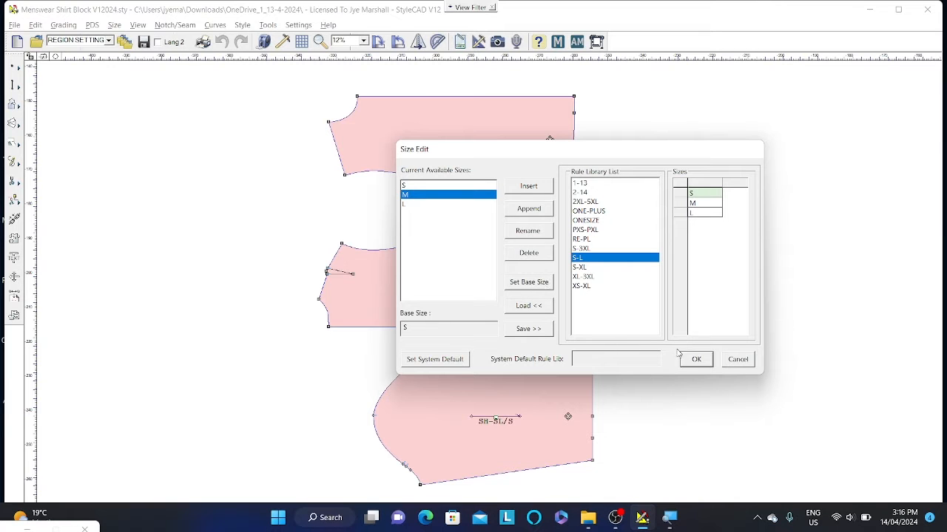
pyautogui.click(736, 362)
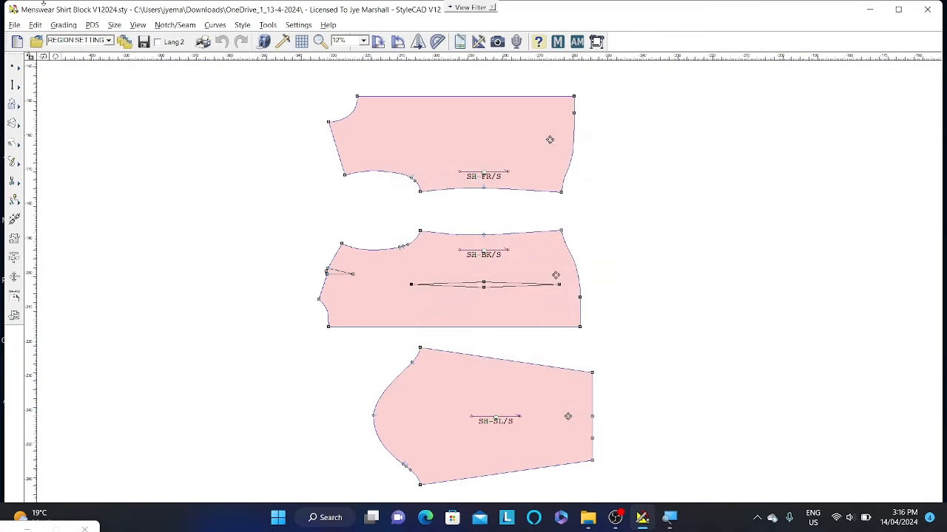
# Step: Try choosing 36 as the base size and leave without applying it
pyautogui.click(114, 25)
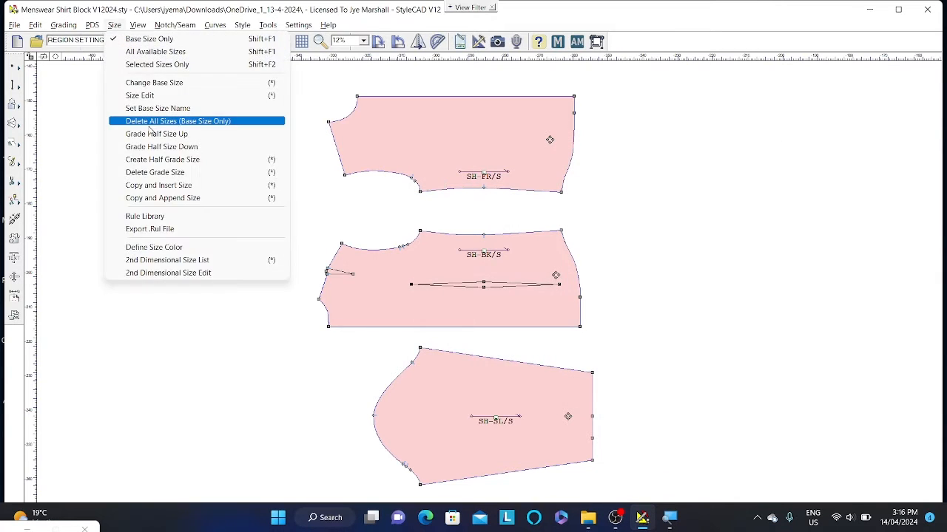
pyautogui.click(152, 82)
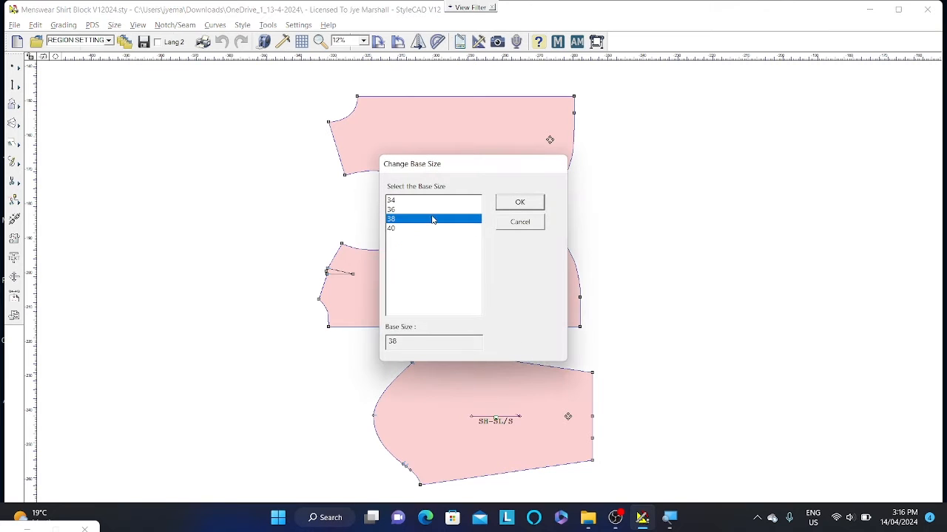
pyautogui.moveTo(445, 167); pyautogui.dragTo(673, 137)
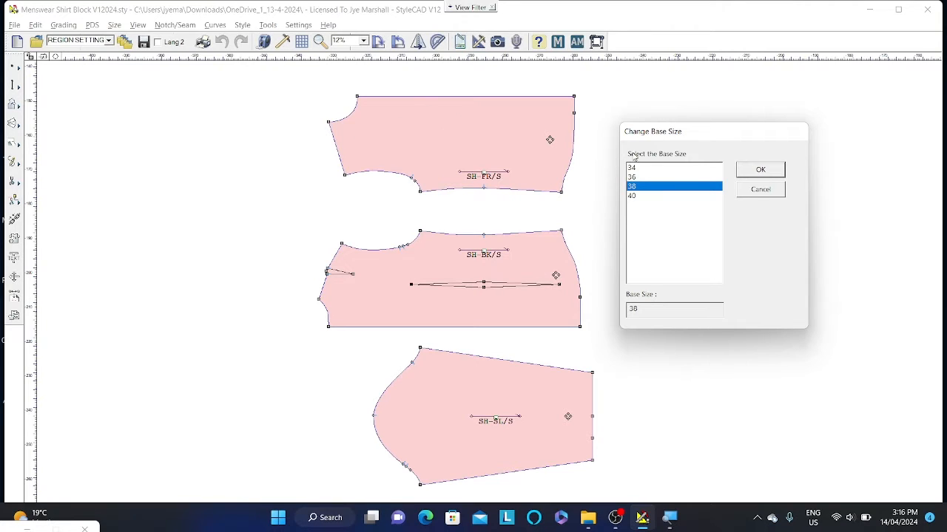
pyautogui.click(640, 177)
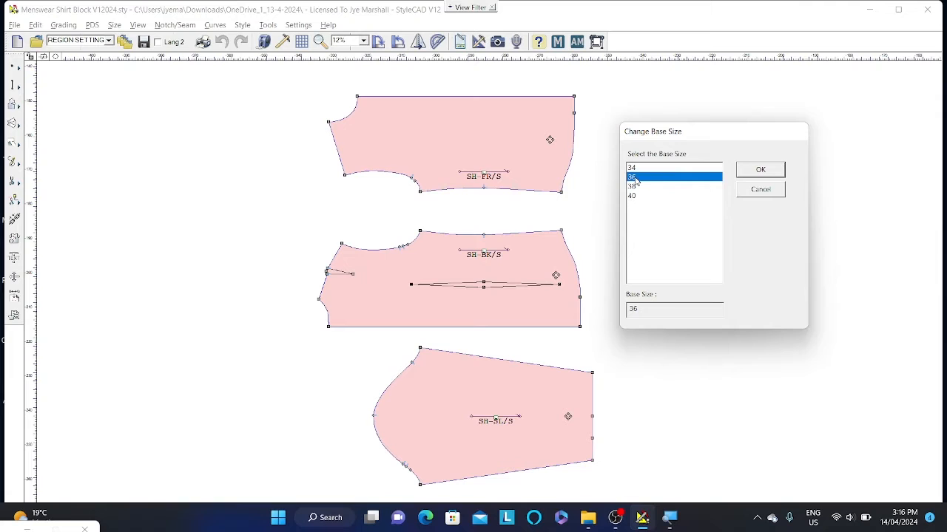
pyautogui.click(760, 191)
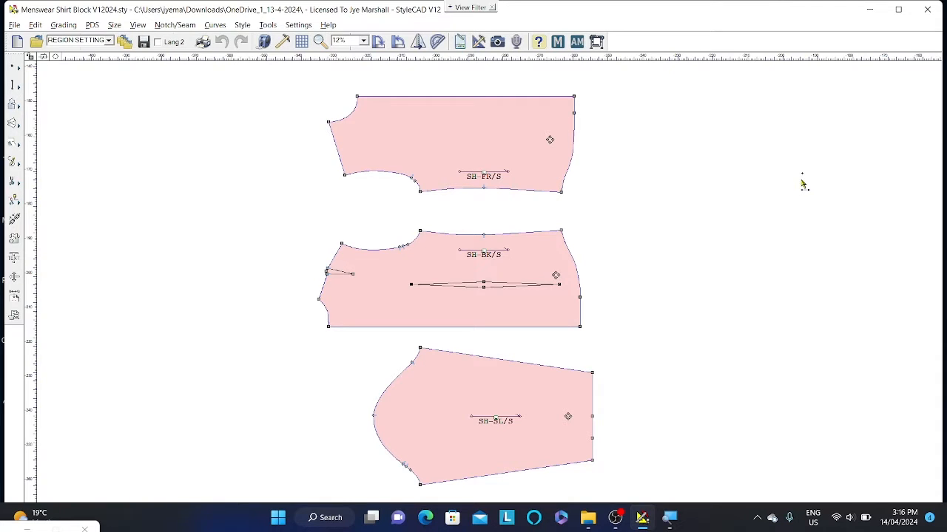
# Step: Place three vertical guide lines through the shirt pieces: near the hem, by the underarm and across the shoulder area
pyautogui.scroll(-2, 485, 281)
pyautogui.scroll(4, 489, 289)
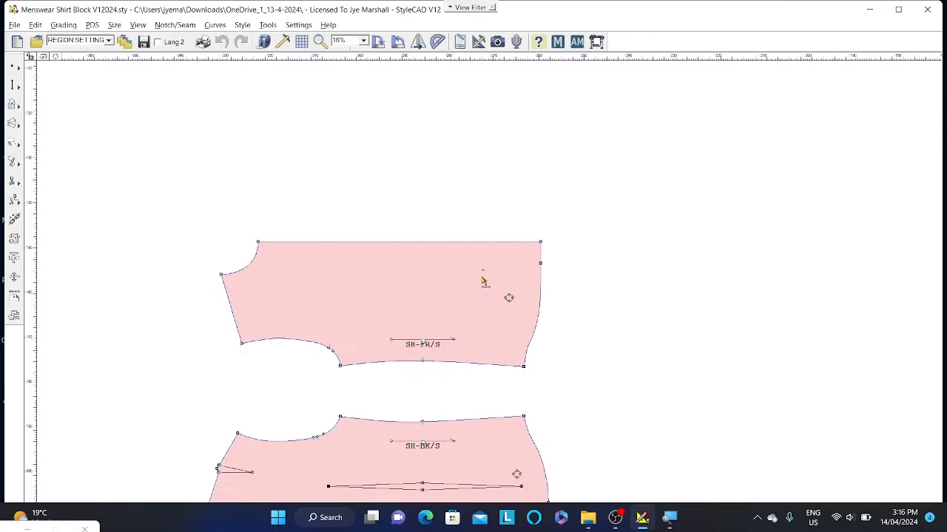
pyautogui.scroll(-4, 488, 288)
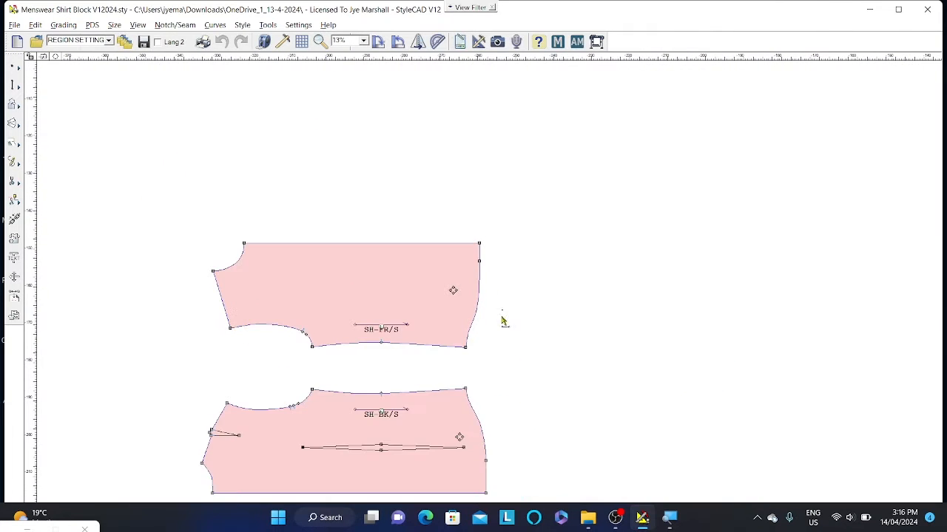
pyautogui.moveTo(562, 240); pyautogui.dragTo(585, 205, button='middle')
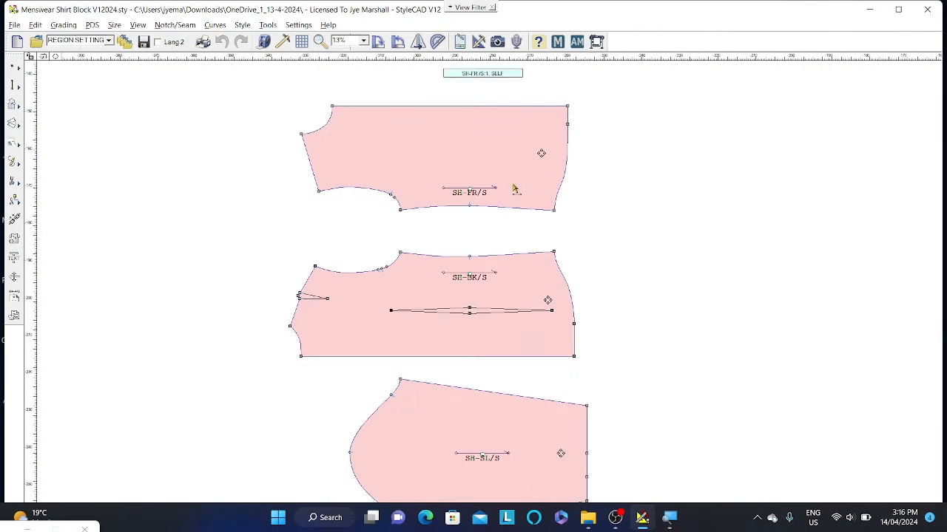
pyautogui.moveTo(639, 249); pyautogui.dragTo(676, 228, button='middle')
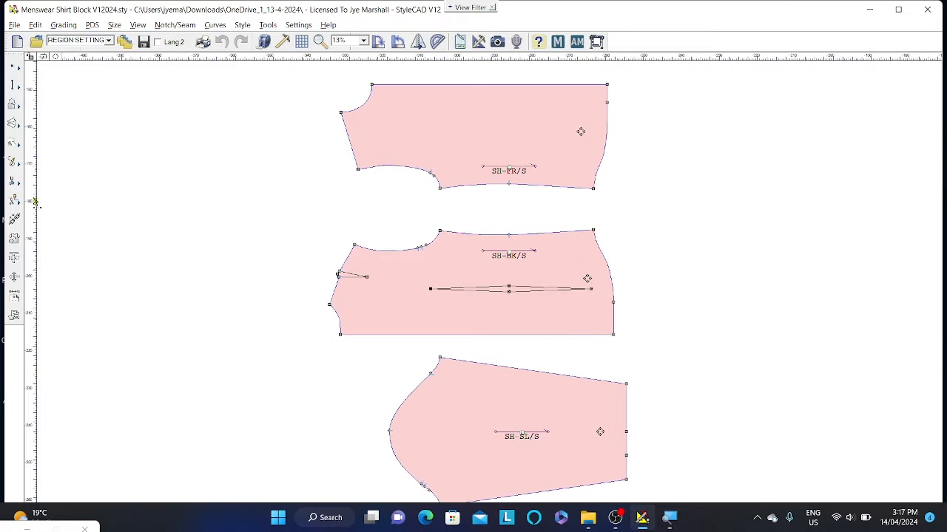
pyautogui.moveTo(35, 201); pyautogui.dragTo(579, 202)
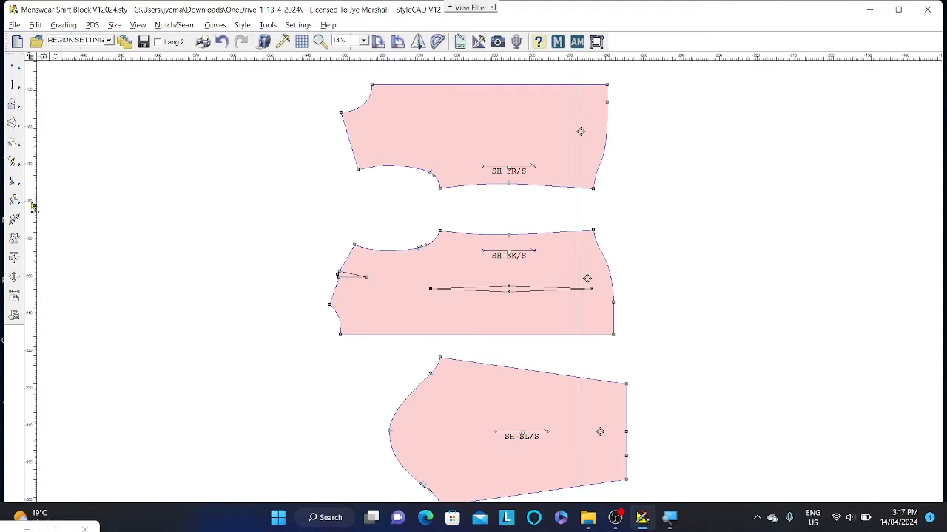
pyautogui.moveTo(32, 205); pyautogui.dragTo(459, 199)
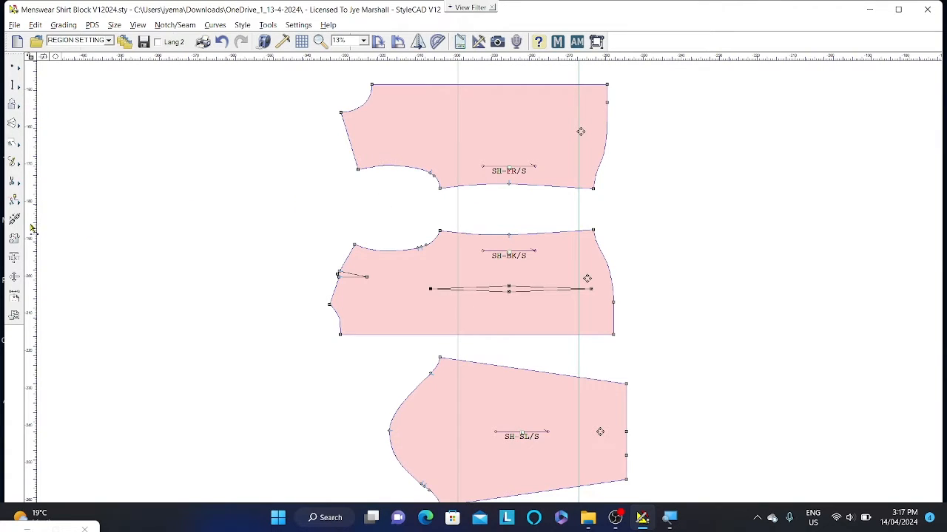
pyautogui.moveTo(34, 229); pyautogui.dragTo(394, 196)
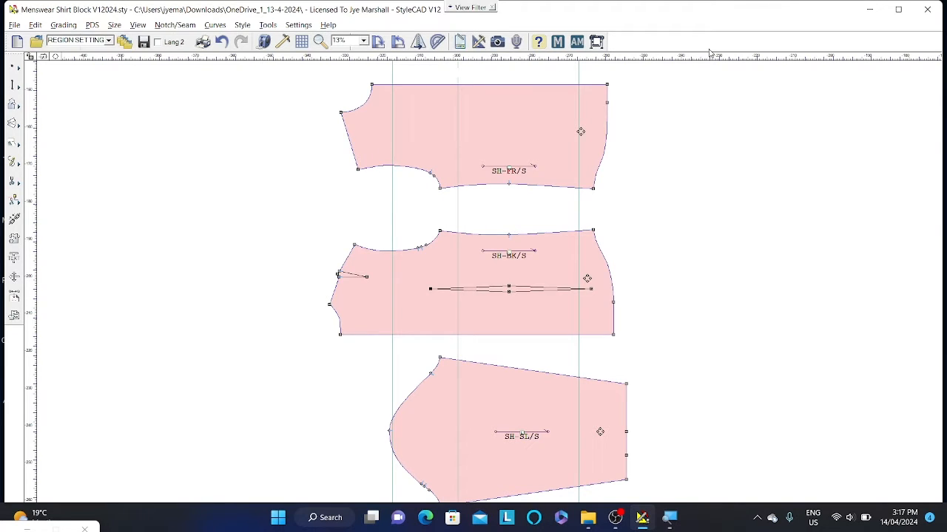
# Step: Place six horizontal guide lines, three across the front piece and three across the back piece
pyautogui.moveTo(724, 59); pyautogui.dragTo(724, 99)
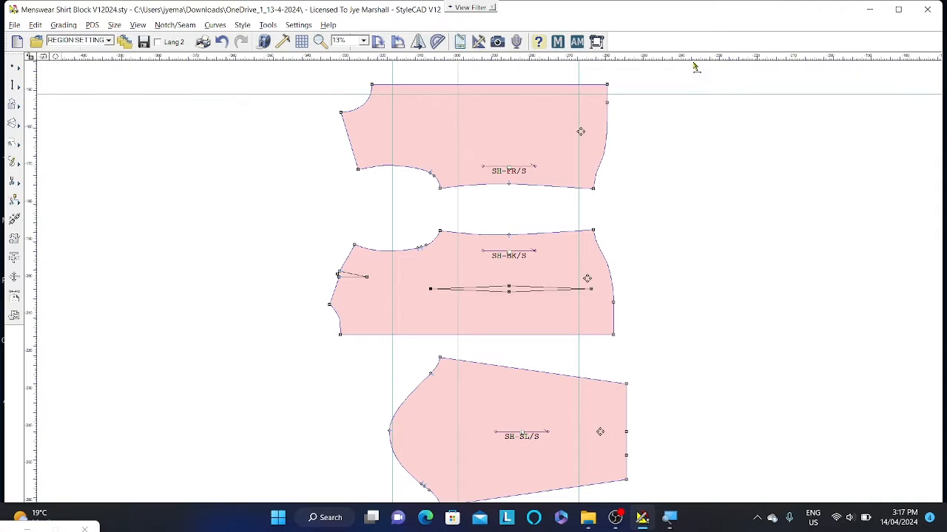
pyautogui.moveTo(695, 65); pyautogui.dragTo(696, 136)
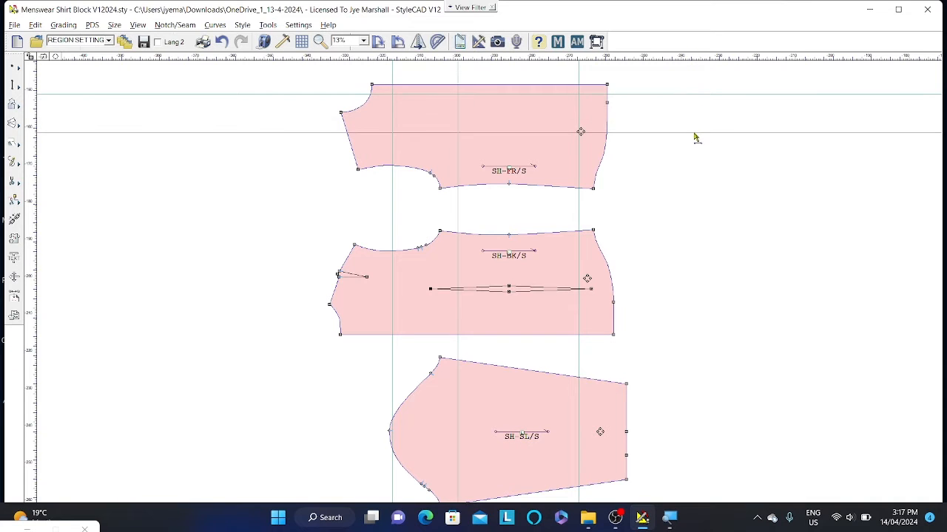
pyautogui.moveTo(681, 59); pyautogui.dragTo(702, 183)
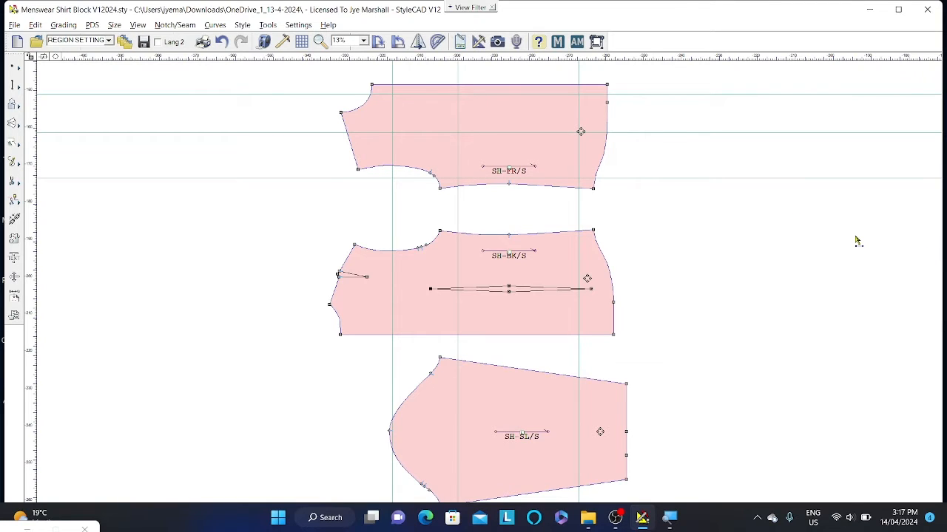
pyautogui.moveTo(633, 61); pyautogui.dragTo(688, 328)
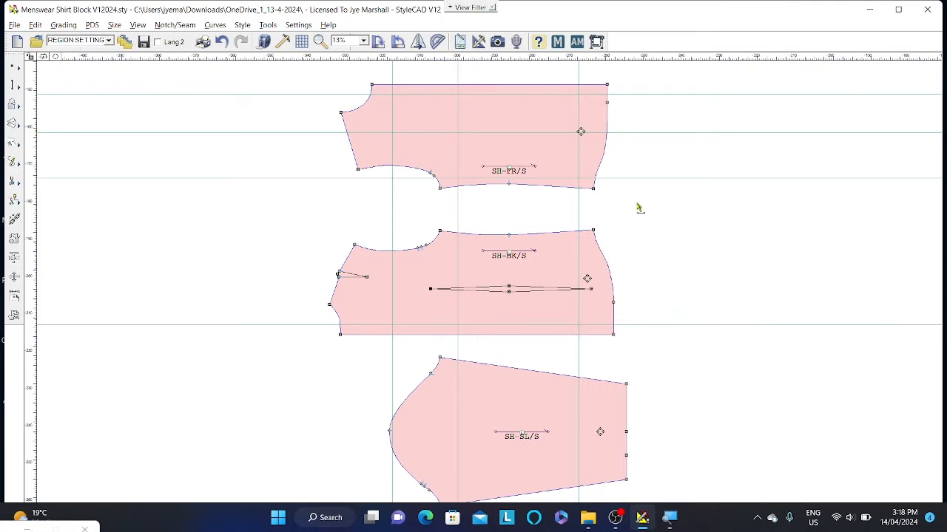
pyautogui.moveTo(623, 57); pyautogui.dragTo(659, 284)
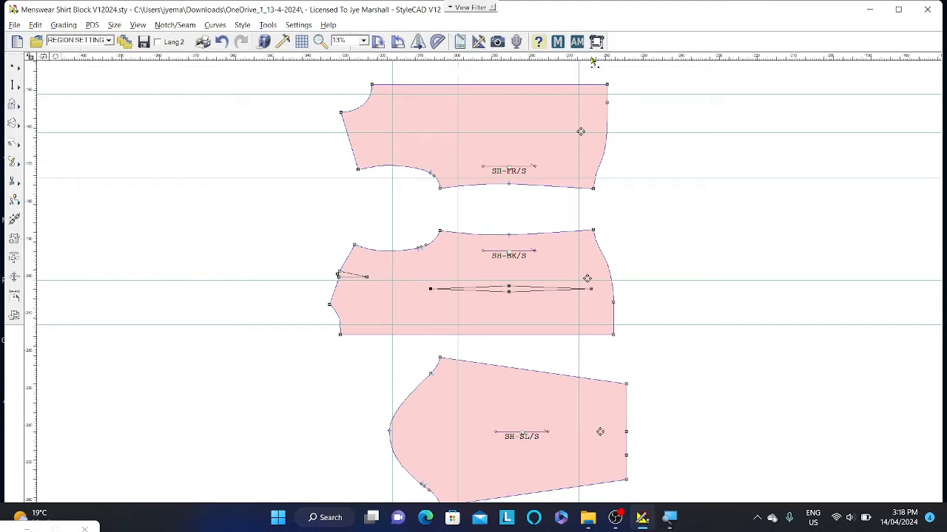
pyautogui.moveTo(594, 60); pyautogui.dragTo(625, 240)
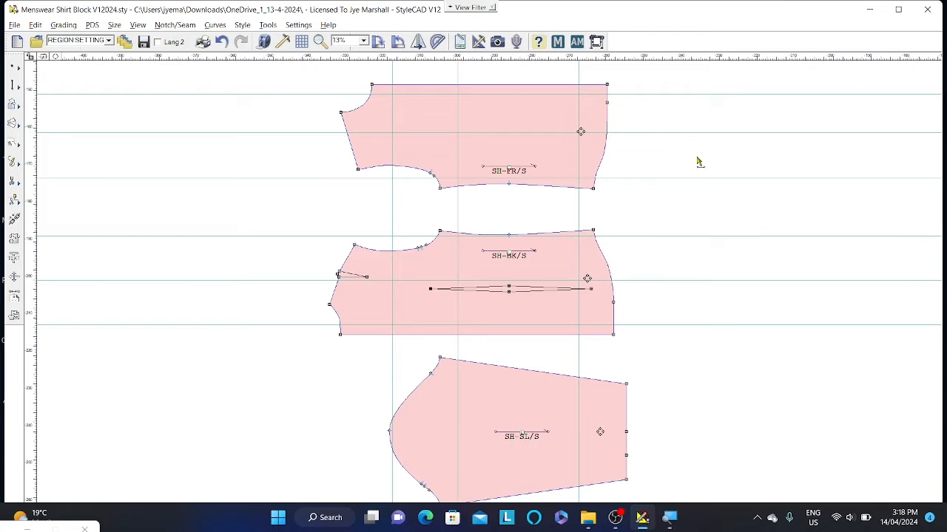
pyautogui.scroll(2, 492, 148)
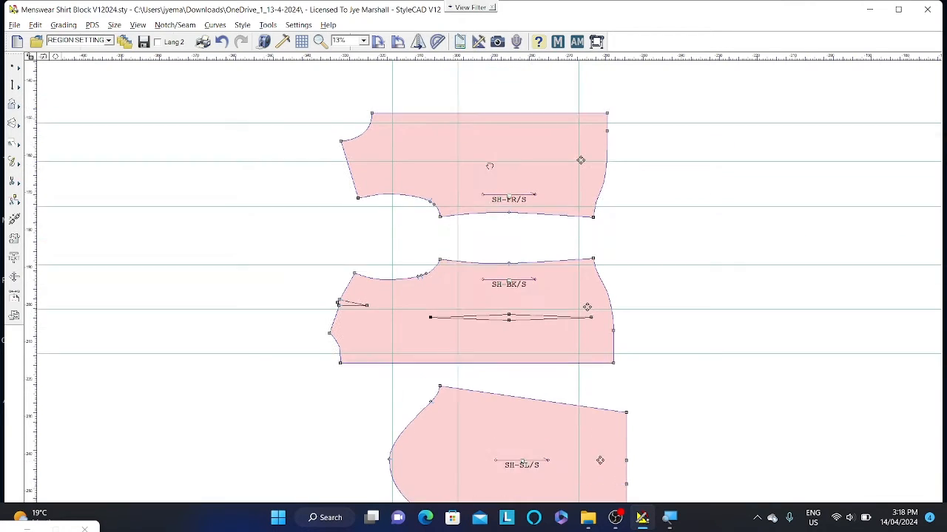
pyautogui.scroll(-1, 583, 164)
pyautogui.scroll(1, 485, 280)
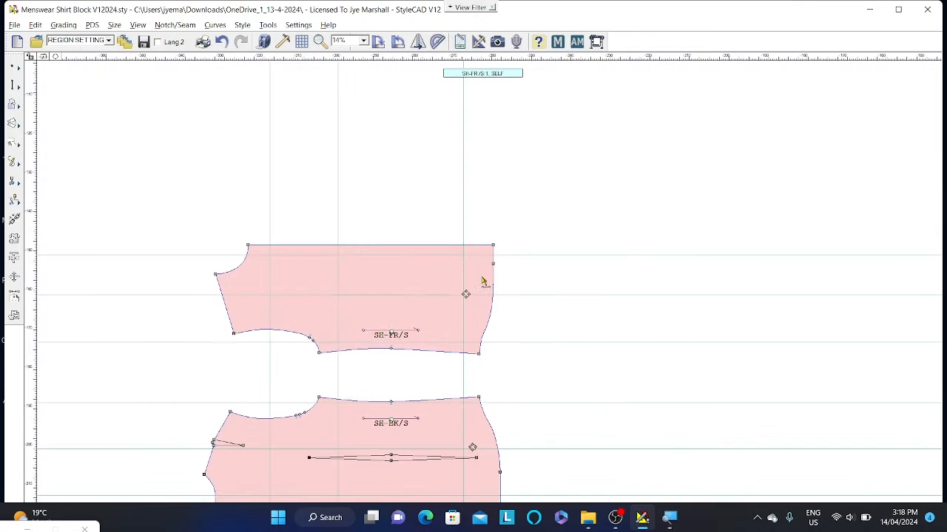
# Step: Examine the guide lines crossing the front and back shirt pieces
pyautogui.moveTo(537, 319); pyautogui.dragTo(640, 272, button='middle')
pyautogui.scroll(2, 650, 233)
pyautogui.moveTo(385, 306); pyautogui.dragTo(668, 191, button='middle')
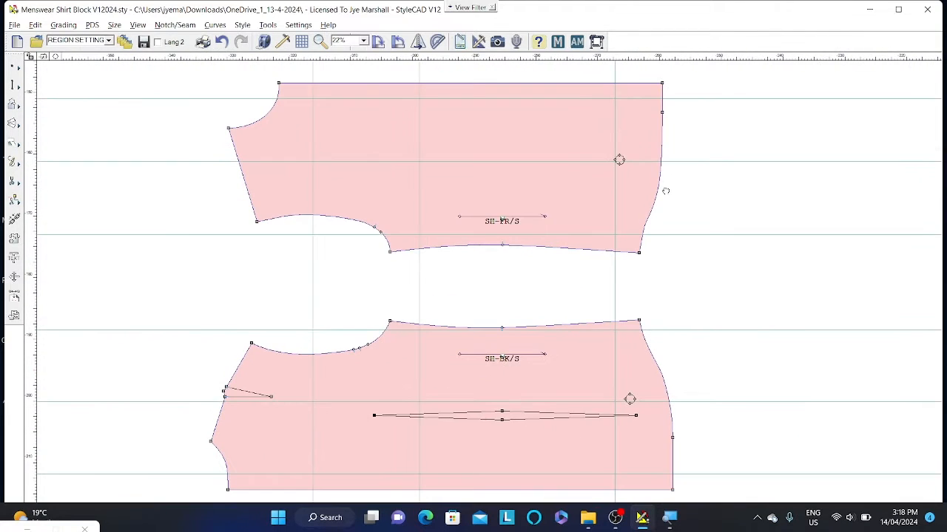
pyautogui.scroll(-2, 668, 193)
pyautogui.moveTo(514, 352); pyautogui.dragTo(605, 275, button='middle')
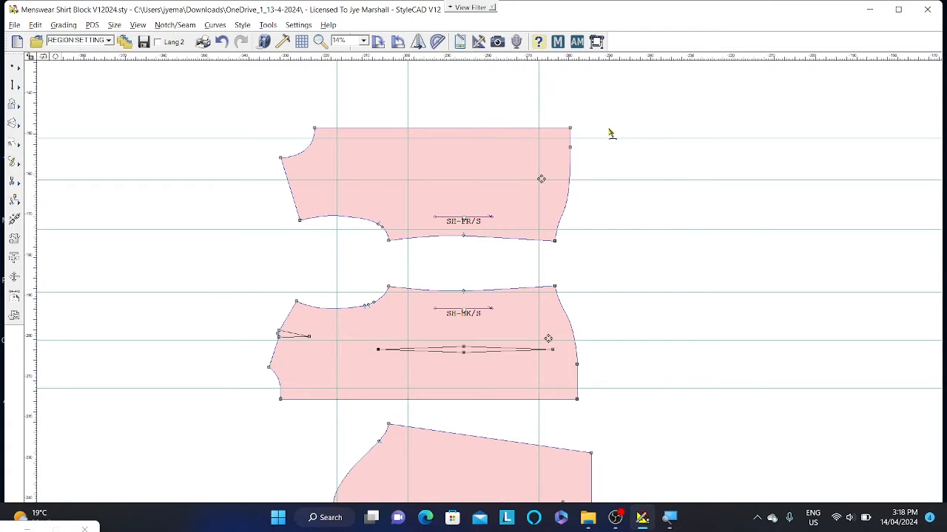
pyautogui.scroll(1, 607, 130)
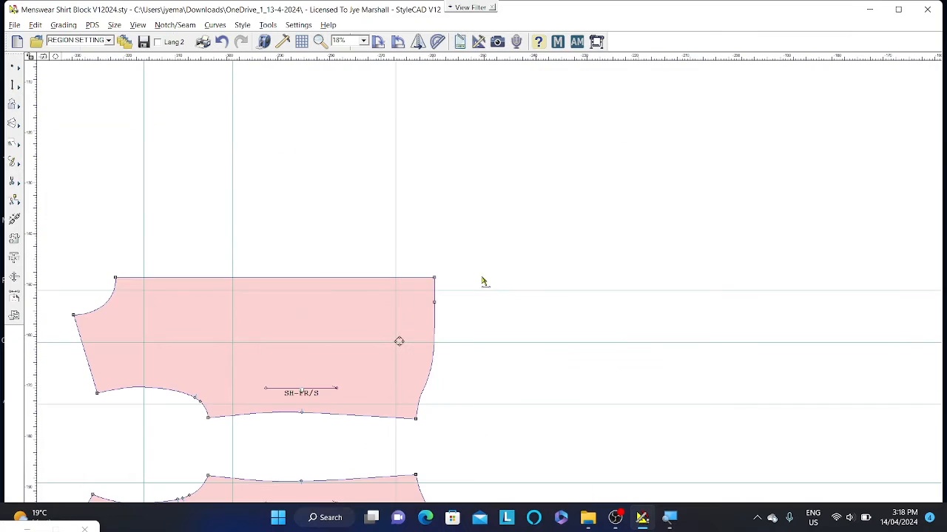
pyautogui.moveTo(483, 293); pyautogui.dragTo(651, 111, button='middle')
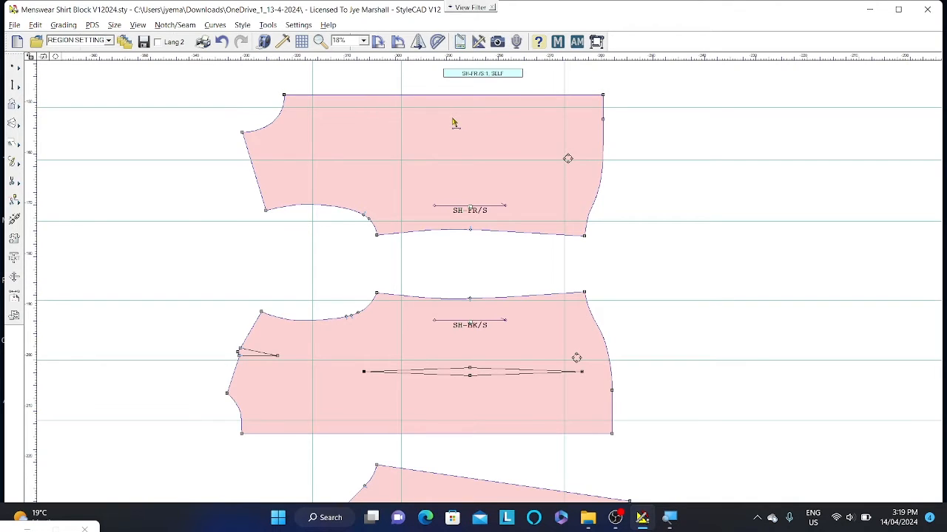
pyautogui.moveTo(554, 120); pyautogui.dragTo(585, 158, button='middle')
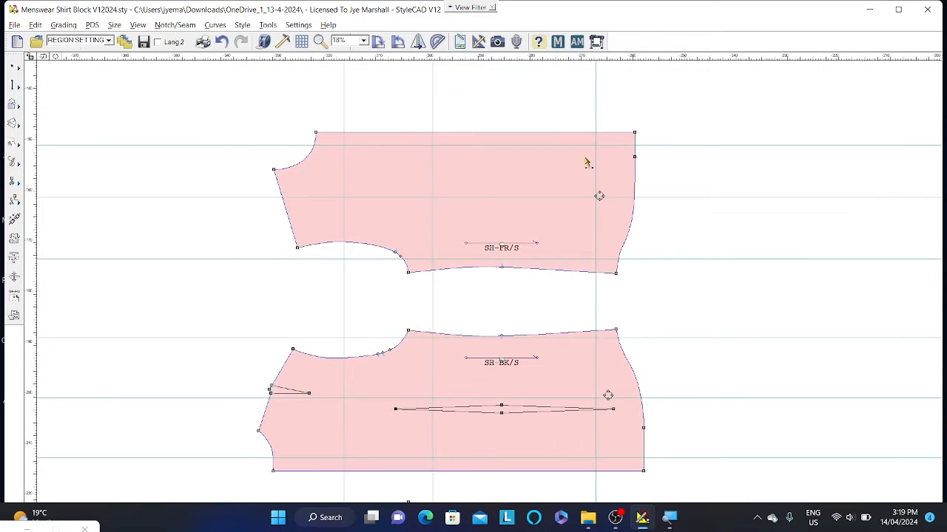
pyautogui.scroll(-1, 646, 188)
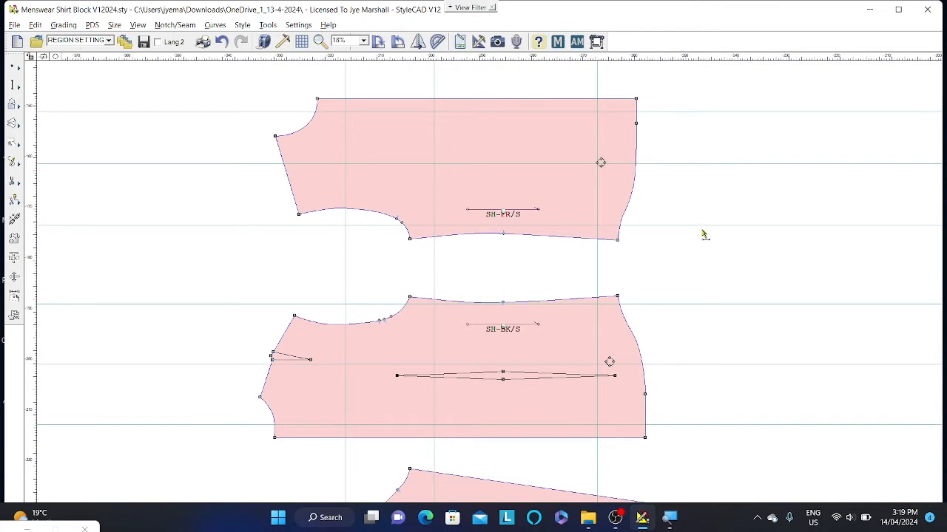
pyautogui.moveTo(702, 234); pyautogui.dragTo(697, 274, button='middle')
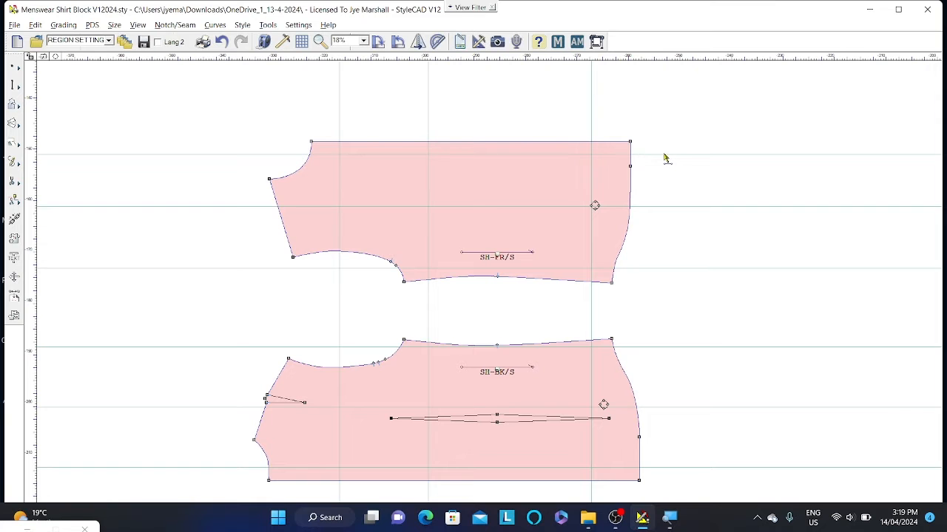
pyautogui.scroll(-1, 644, 200)
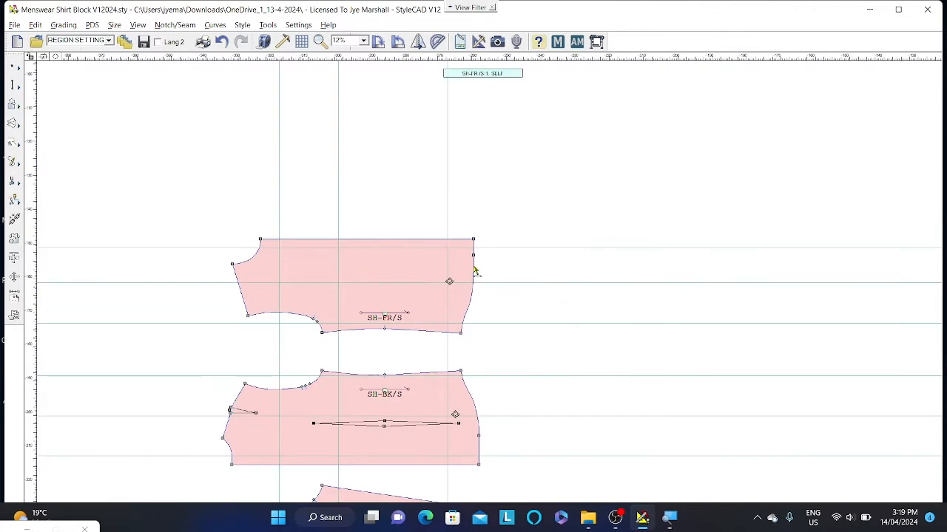
# Step: Annotate the front piece's three horizontal guide lines beyond the hem with .3, .3 and .6, from centre front to side seam
pyautogui.scroll(2, 475, 268)
pyautogui.moveTo(496, 265); pyautogui.dragTo(588, 256, button='middle')
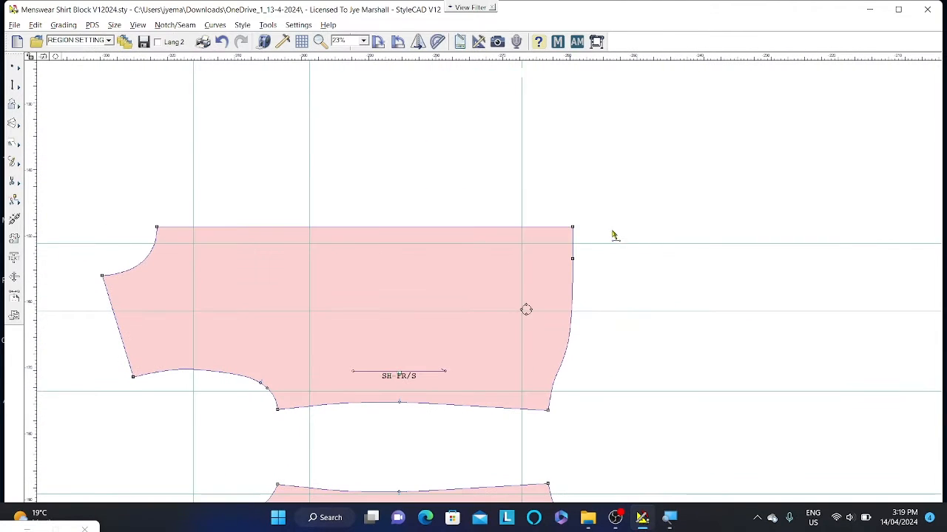
pyautogui.click(14, 257)
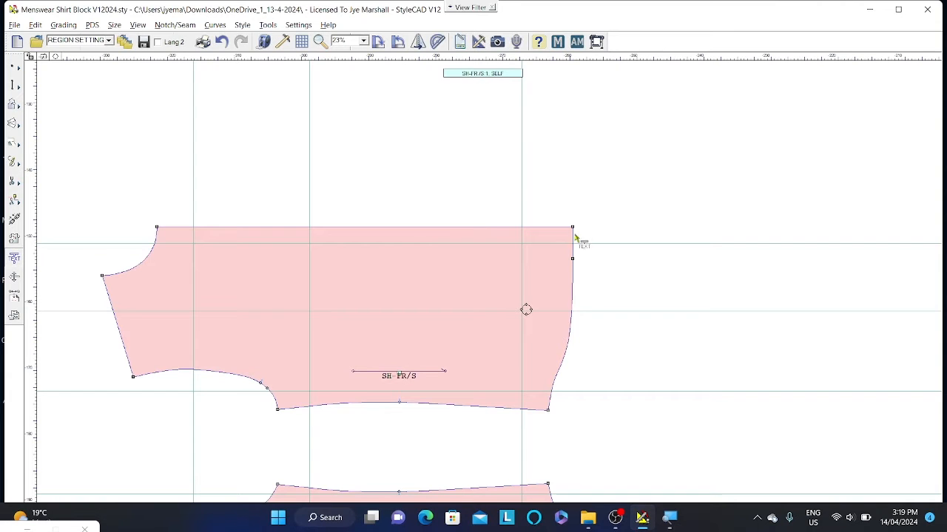
pyautogui.click(596, 245)
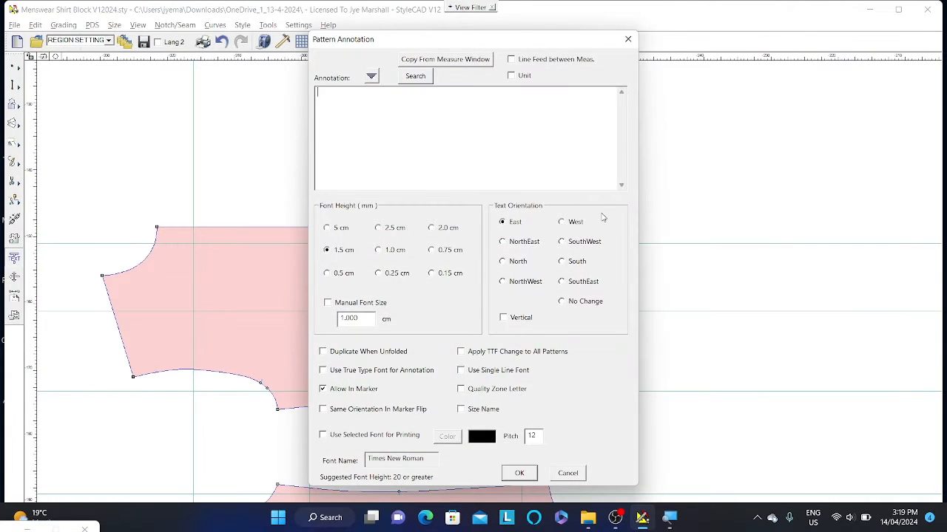
pyautogui.write('3')
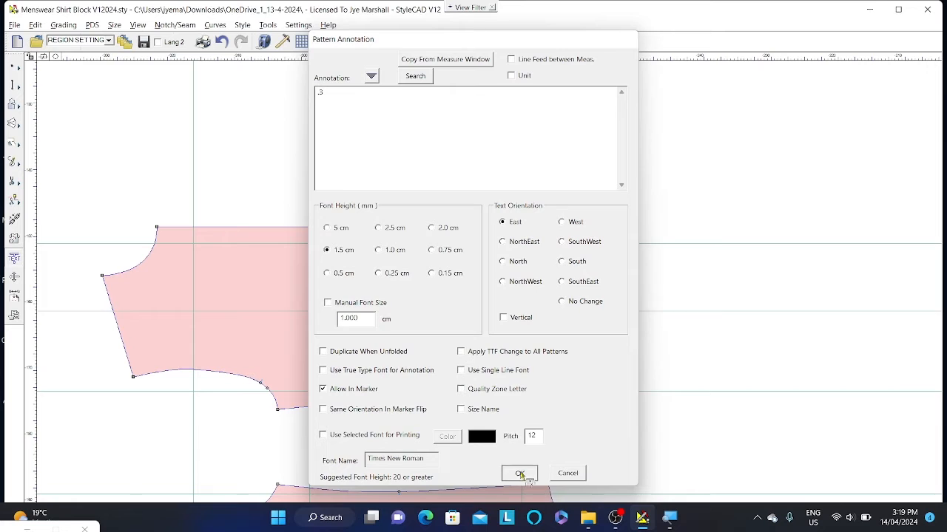
pyautogui.click(519, 473)
pyautogui.click(611, 311)
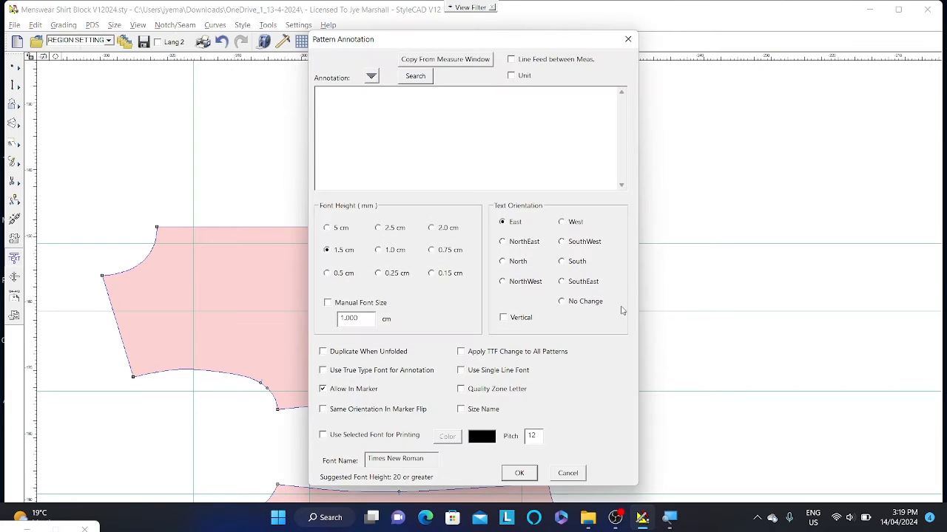
pyautogui.click(519, 473)
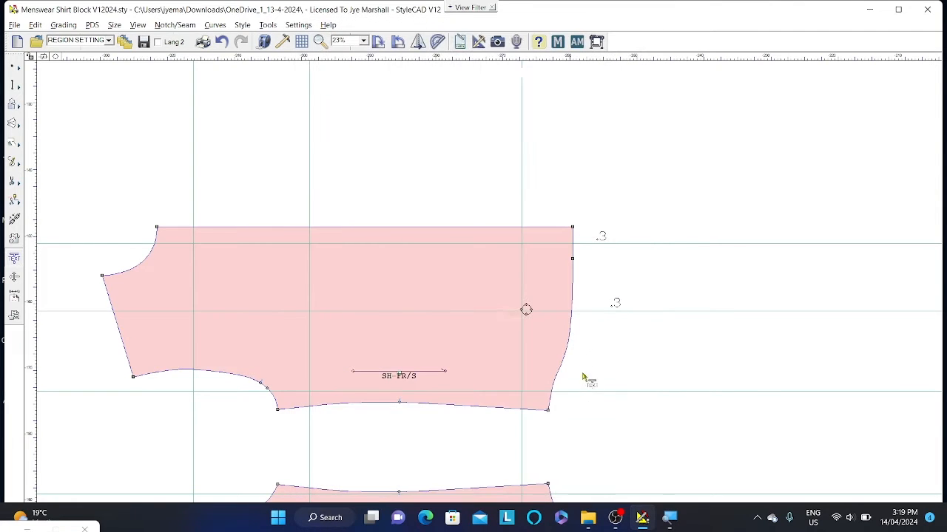
pyautogui.click(596, 392)
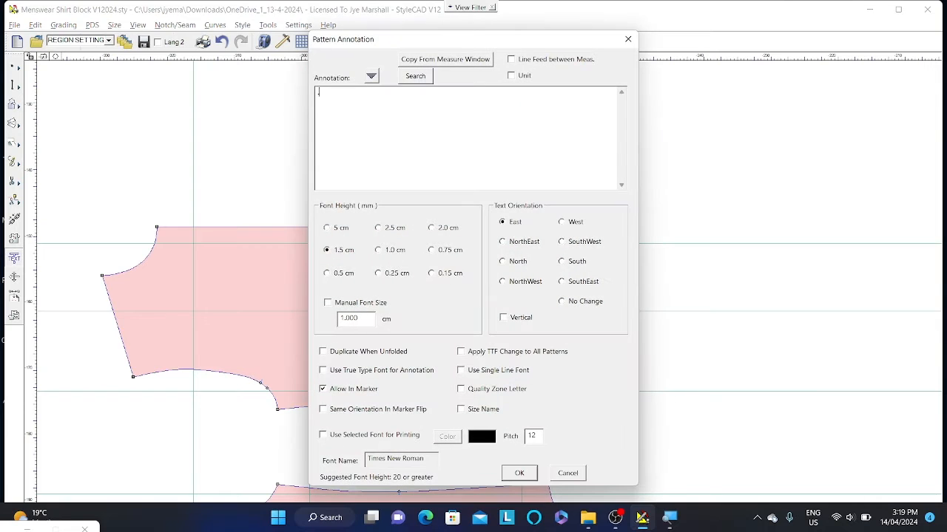
pyautogui.click(519, 474)
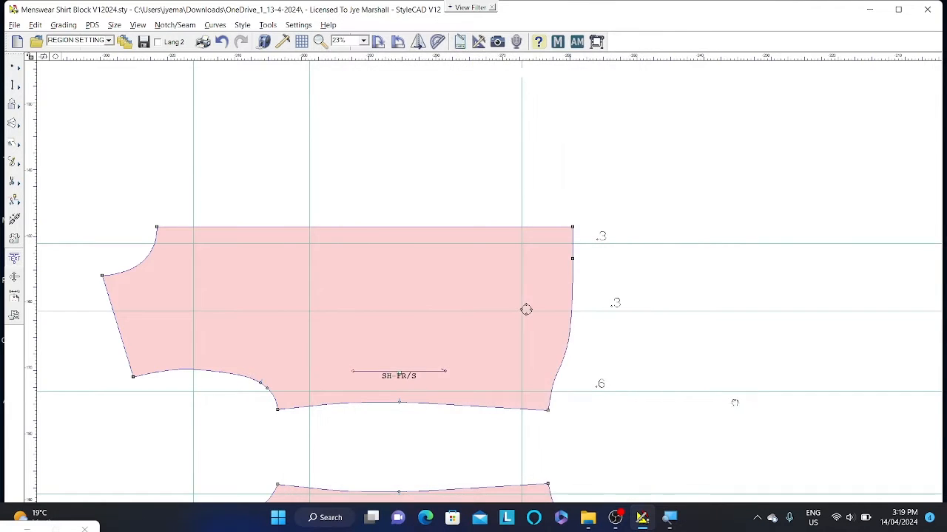
# Step: Annotate the back piece's three horizontal guide lines beyond the hem with .6, .3 and .3, from side seam to centre back
pyautogui.moveTo(735, 411); pyautogui.dragTo(701, 241, button='middle')
pyautogui.click(566, 327)
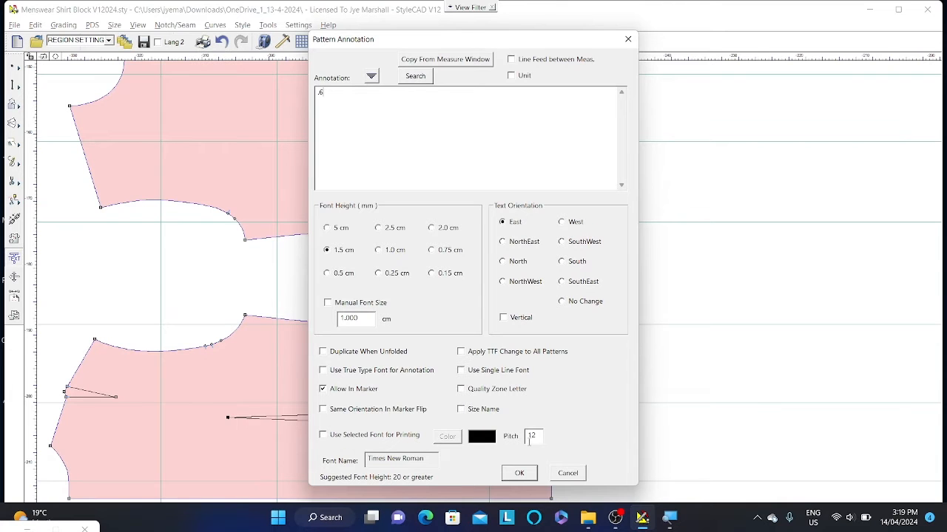
pyautogui.click(531, 474)
pyautogui.click(585, 408)
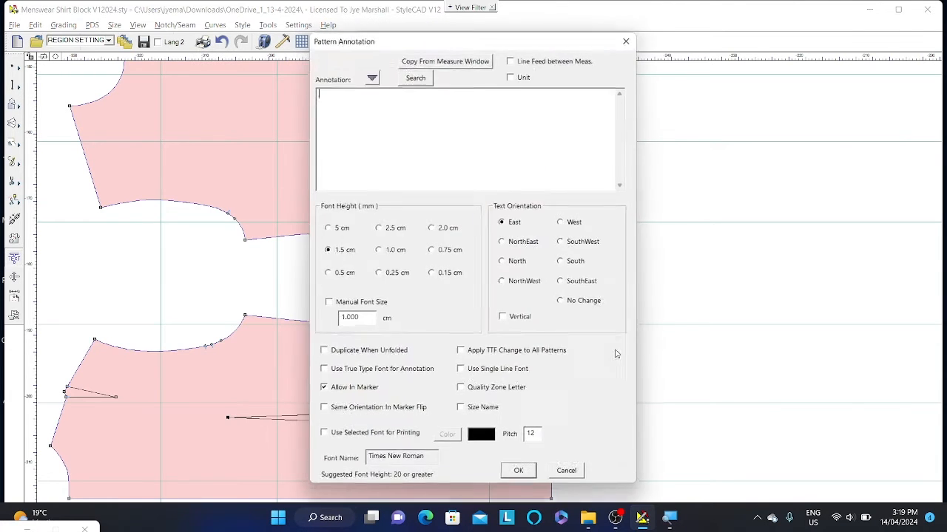
pyautogui.write('.3')
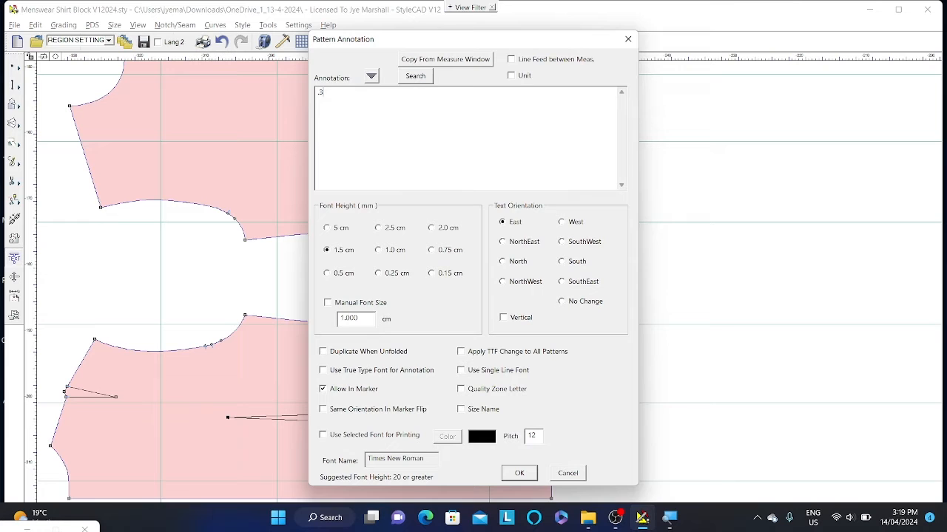
pyautogui.click(519, 473)
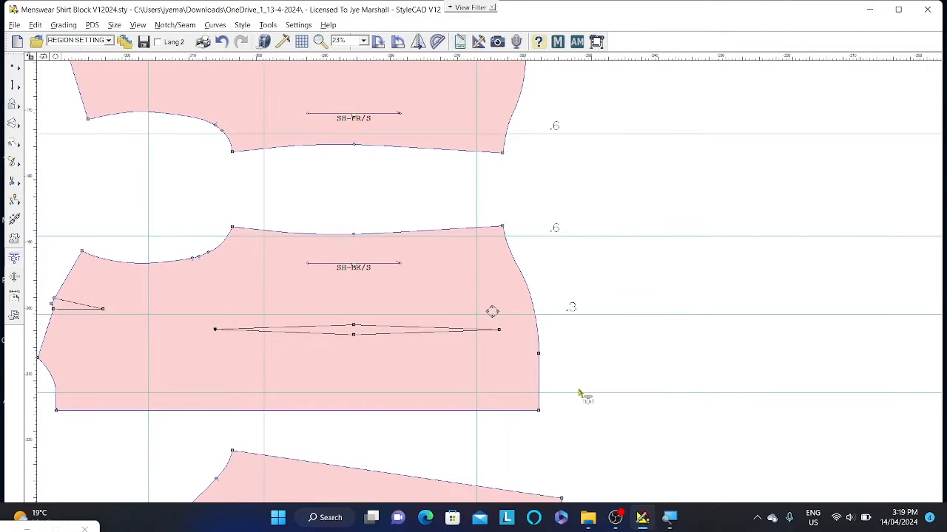
pyautogui.click(580, 389)
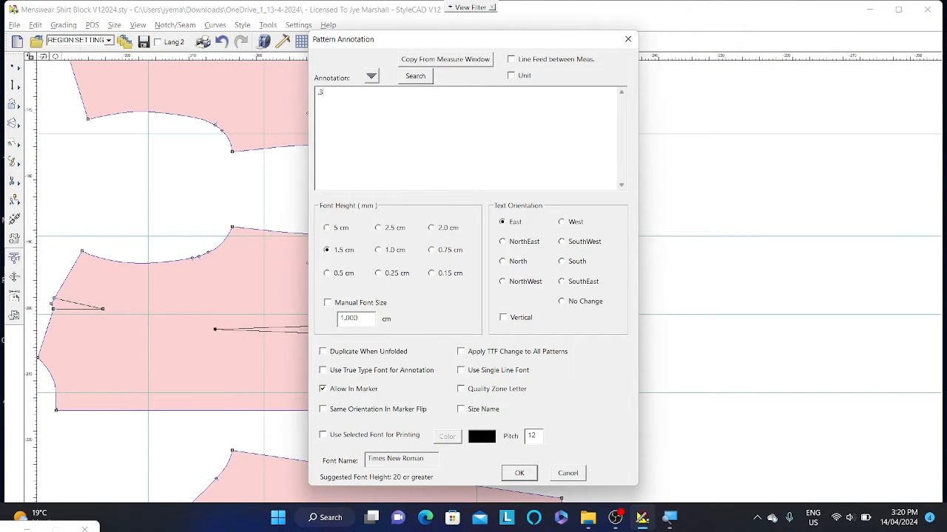
pyautogui.click(520, 473)
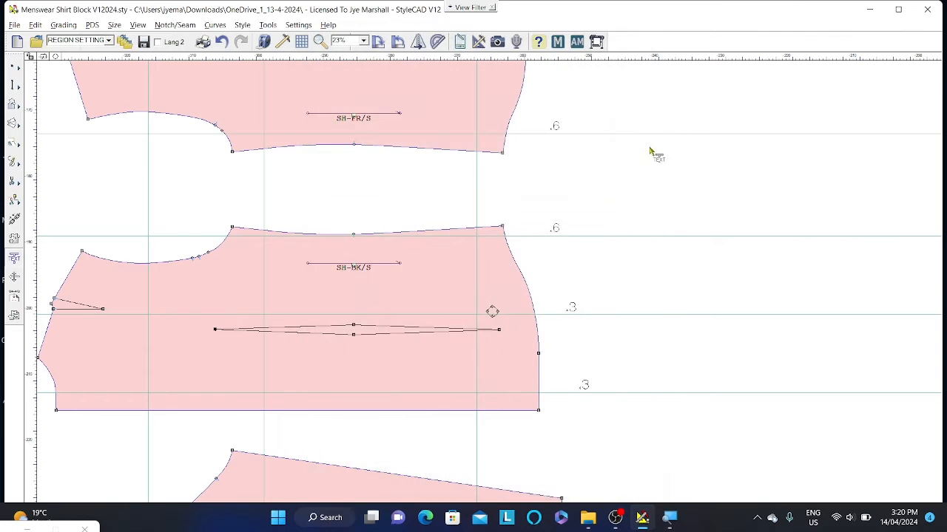
# Step: Annotate each of the three vertical guide lines with .3 just above the front piece
pyautogui.scroll(2, 707, 315)
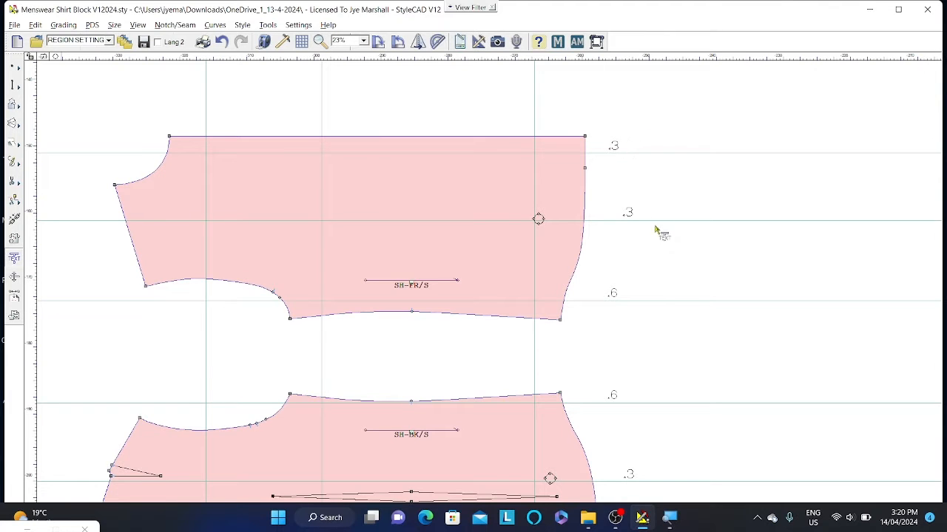
pyautogui.moveTo(643, 256); pyautogui.dragTo(632, 218, button='middle')
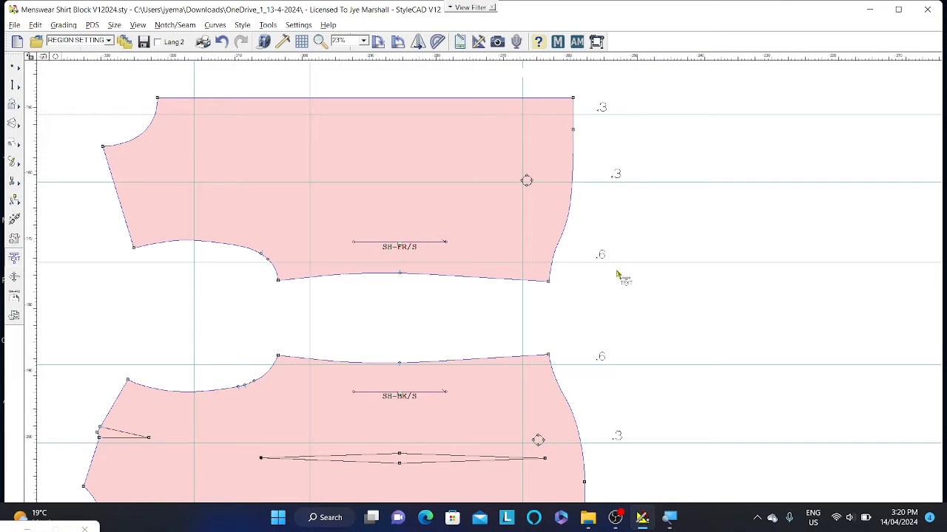
pyautogui.moveTo(617, 275); pyautogui.dragTo(612, 243, button='middle')
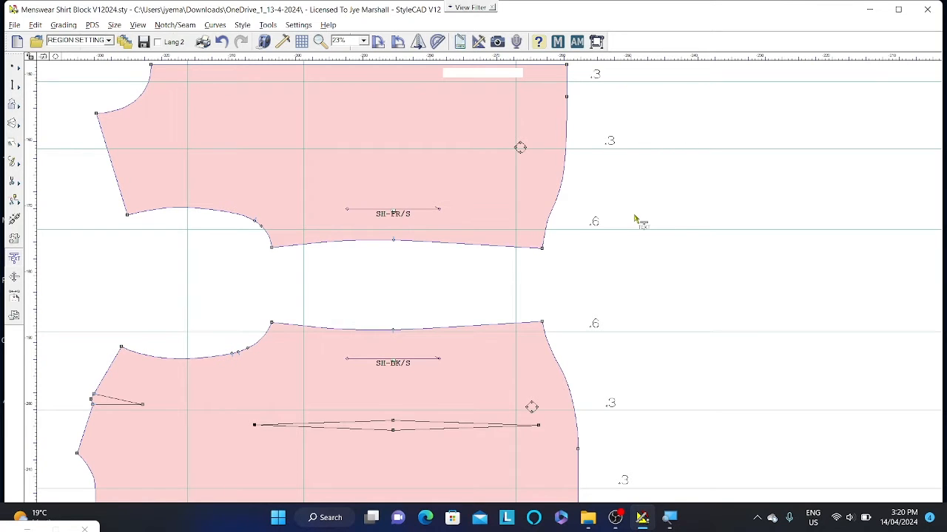
pyautogui.scroll(-1, 635, 218)
pyautogui.moveTo(475, 291); pyautogui.dragTo(739, 291, button='middle')
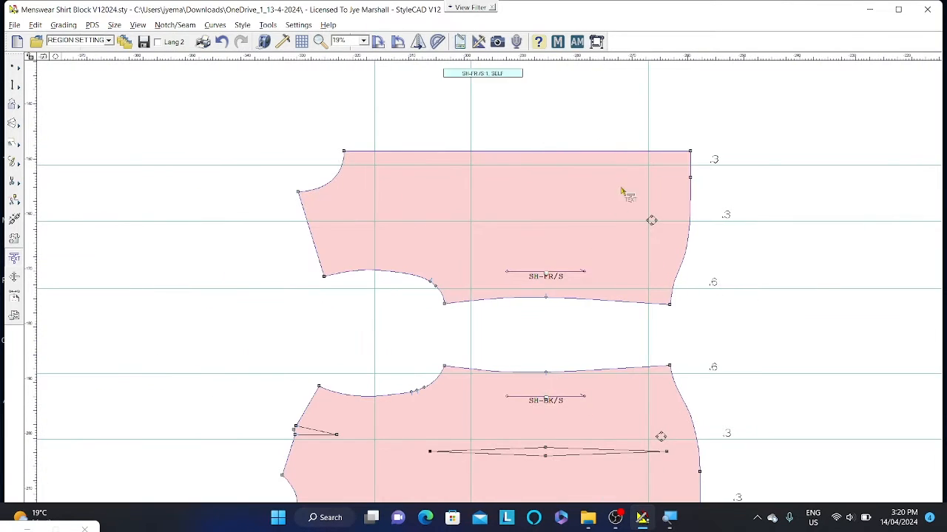
pyautogui.click(647, 136)
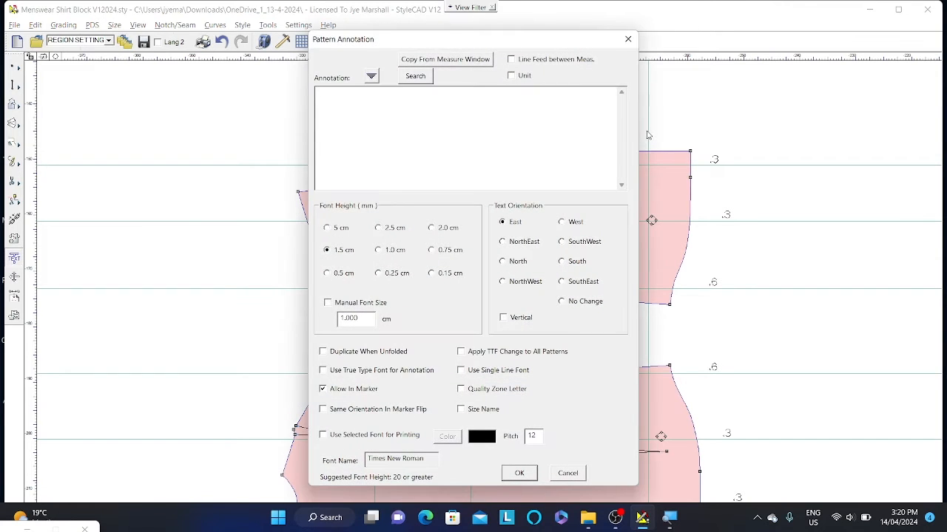
pyautogui.click(519, 474)
pyautogui.click(471, 127)
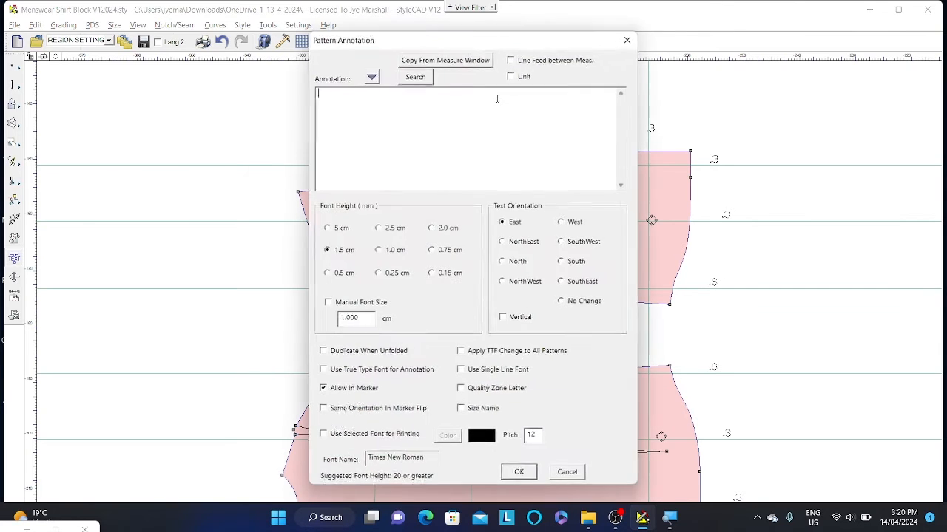
pyautogui.click(519, 473)
pyautogui.click(375, 117)
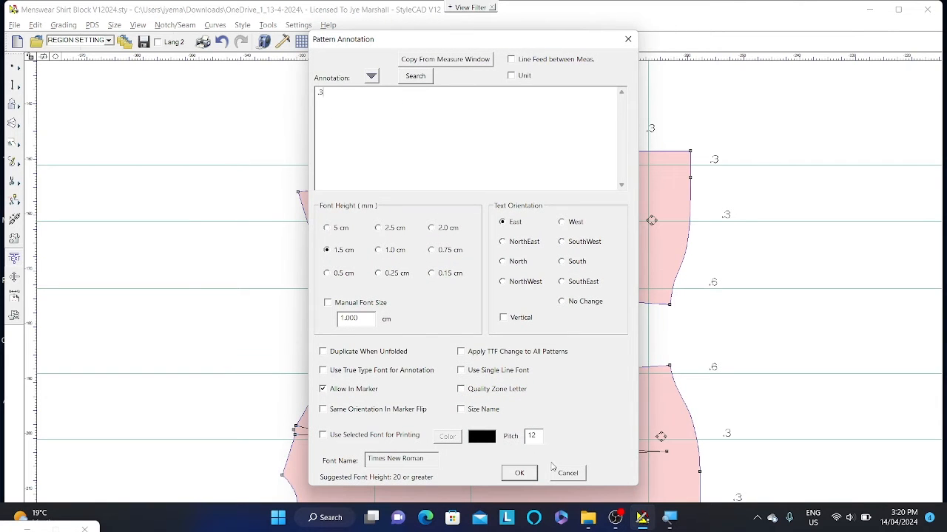
pyautogui.click(525, 472)
# Step: Review the annotated guide lines on both shirt pieces and inspect the front piece's hem corner at centre front
pyautogui.moveTo(818, 175)
pyautogui.mouseDown(button='middle')
pyautogui.moveTo(835, 171)
pyautogui.moveTo(836, 110)
pyautogui.mouseUp(button='middle')
pyautogui.scroll(-1, 833, 204)
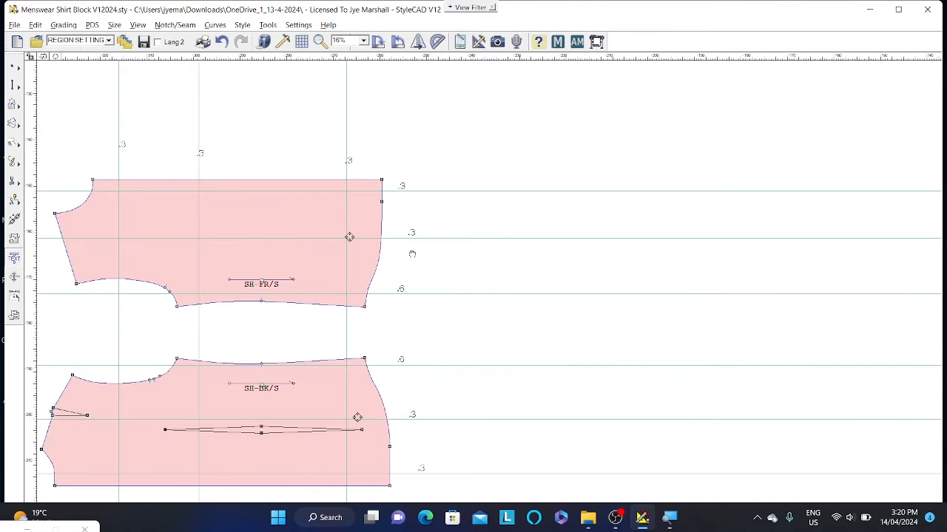
pyautogui.moveTo(412, 254); pyautogui.dragTo(565, 225, button='middle')
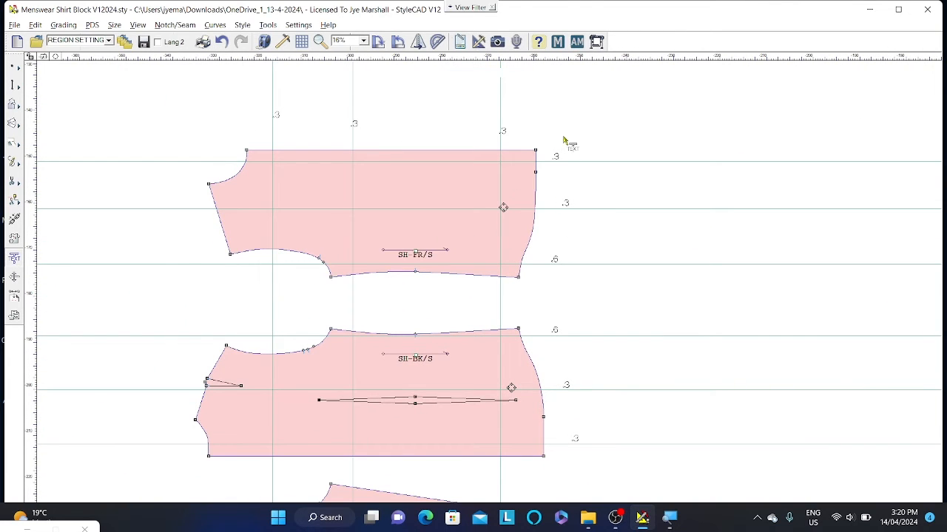
pyautogui.scroll(1, 598, 203)
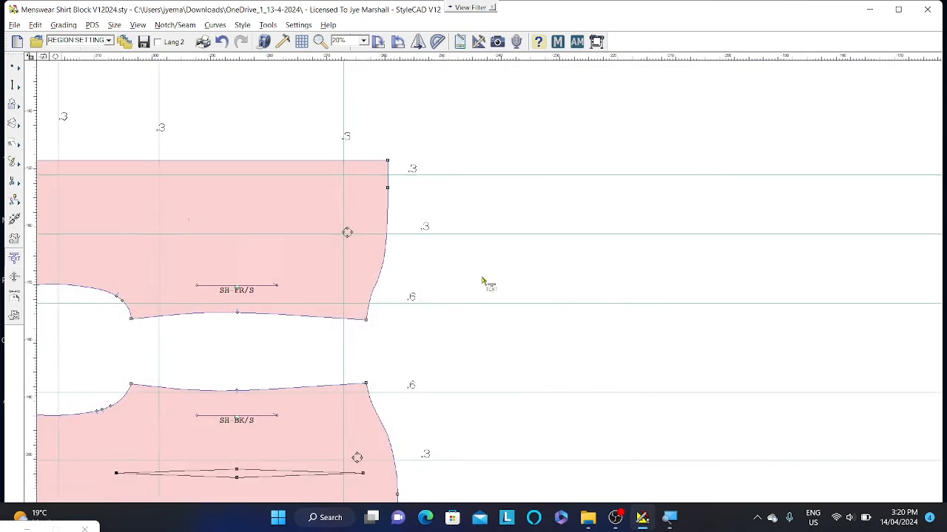
pyautogui.moveTo(488, 283); pyautogui.dragTo(783, 205, button='middle')
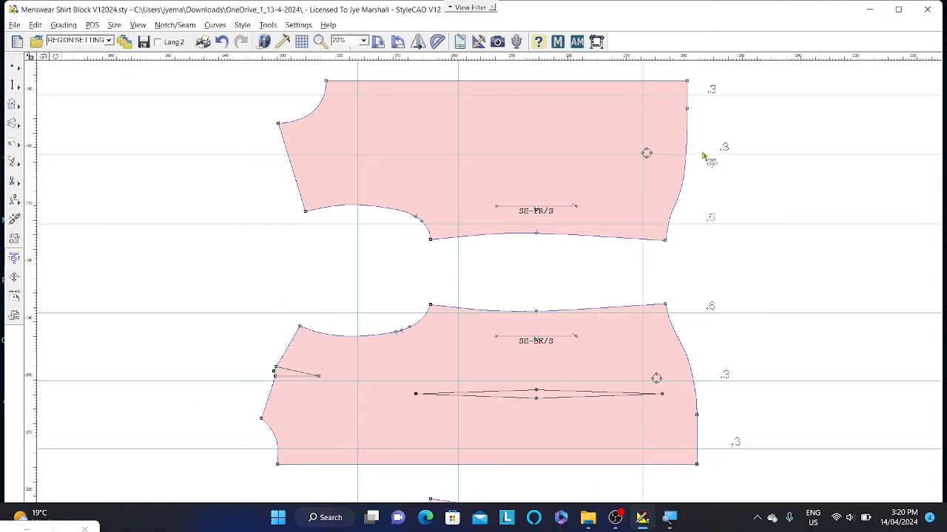
pyautogui.moveTo(704, 154); pyautogui.dragTo(714, 210, button='middle')
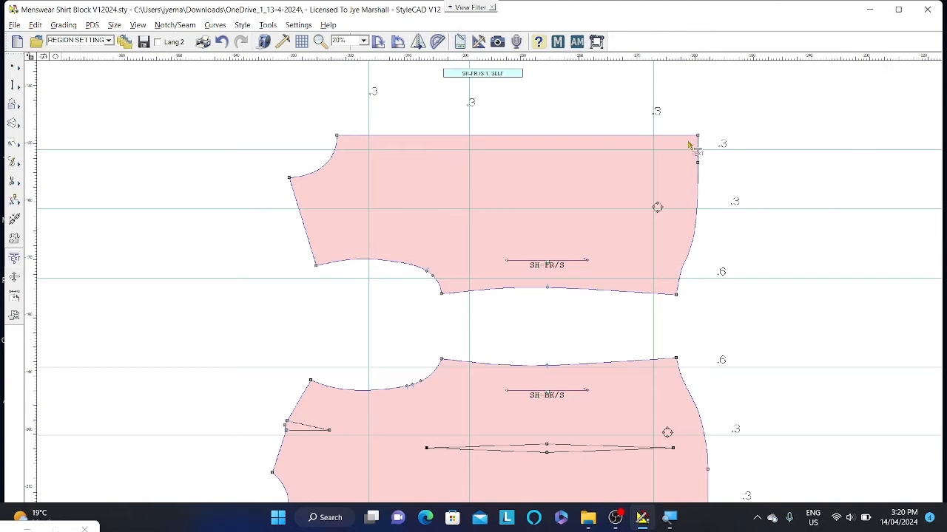
pyautogui.scroll(-1, 711, 134)
pyautogui.scroll(4, 481, 281)
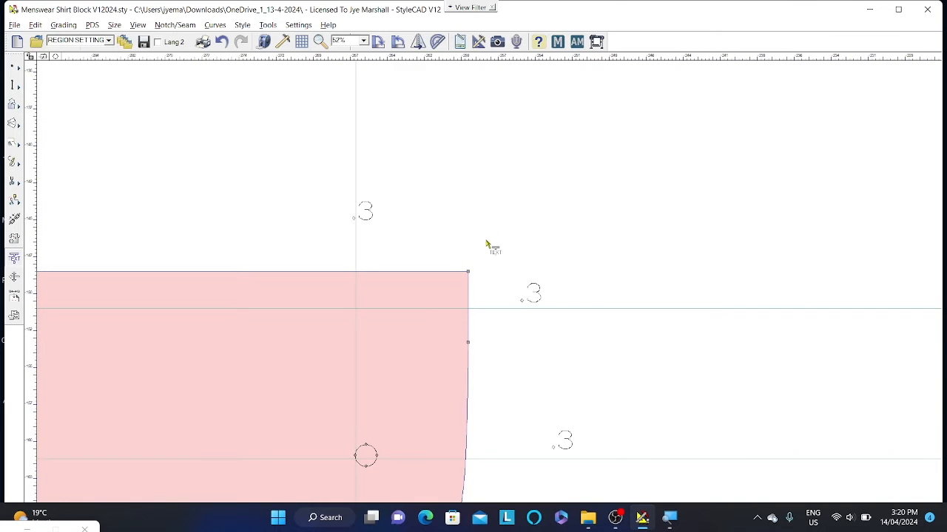
# Step: Annotate the front piece's centre-front hem corner with the letter C, just outside the piece
pyautogui.click(491, 245)
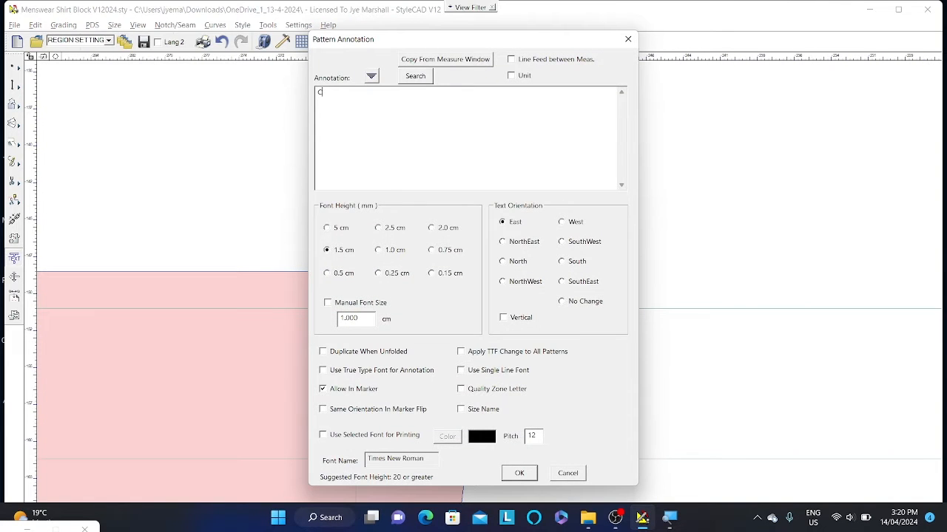
pyautogui.write('C')
pyautogui.click(526, 473)
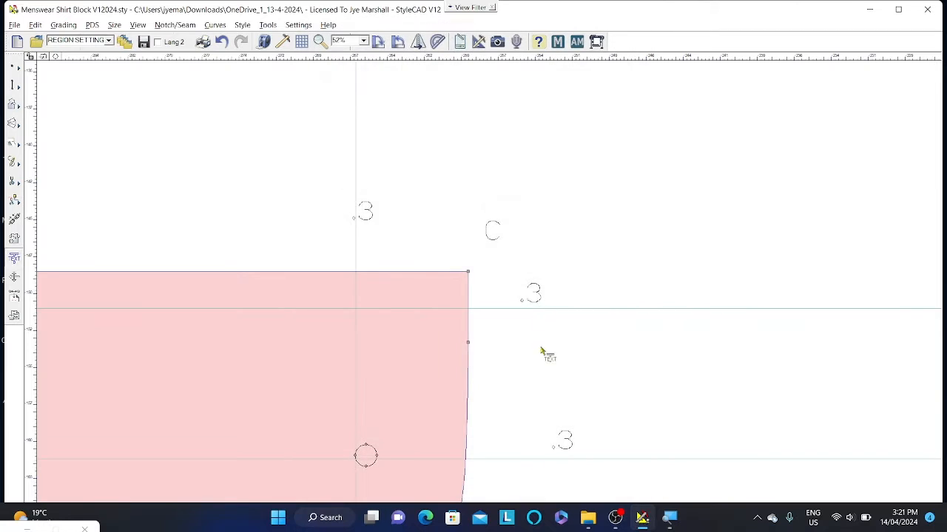
# Step: Annotate the front piece's centre-front neck point with <0.9
pyautogui.scroll(-4, 482, 281)
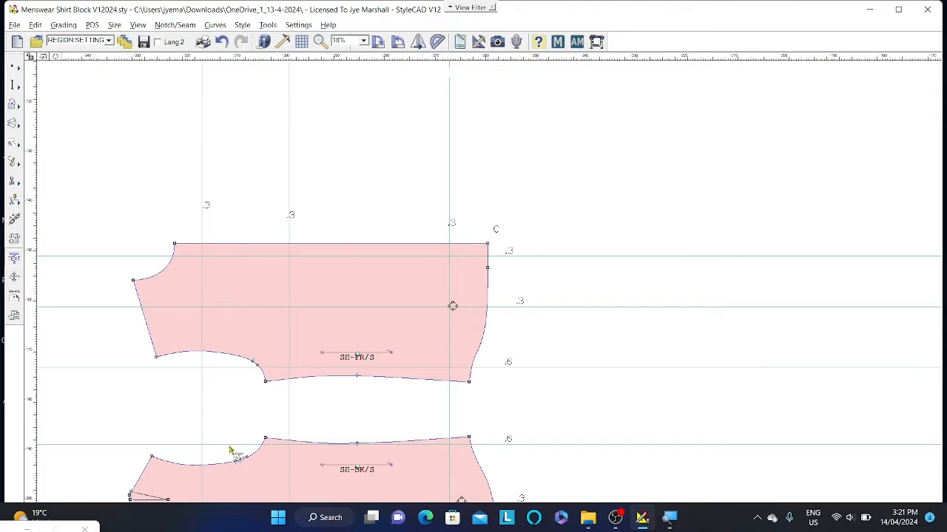
pyautogui.moveTo(608, 269); pyautogui.dragTo(679, 240, button='middle')
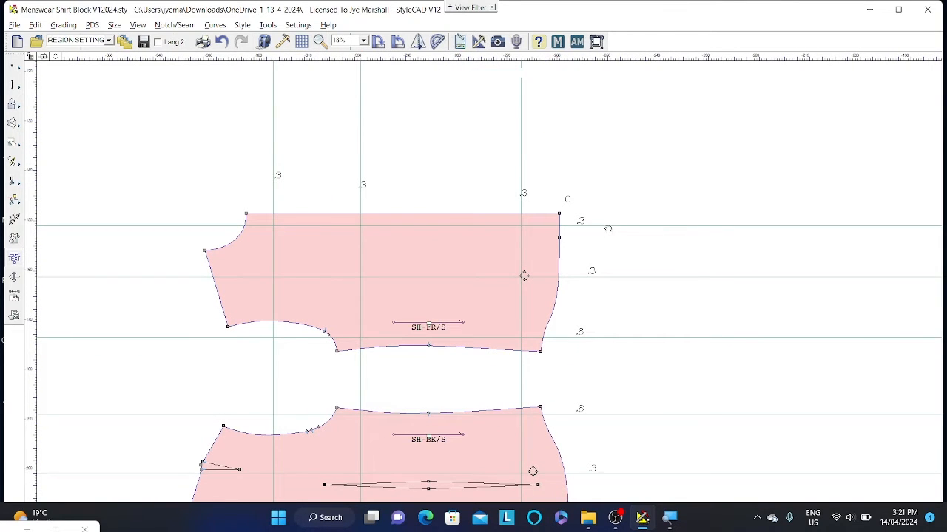
pyautogui.moveTo(600, 227); pyautogui.dragTo(641, 210, button='middle')
pyautogui.moveTo(712, 158); pyautogui.dragTo(733, 152, button='middle')
pyautogui.scroll(-1, 374, 213)
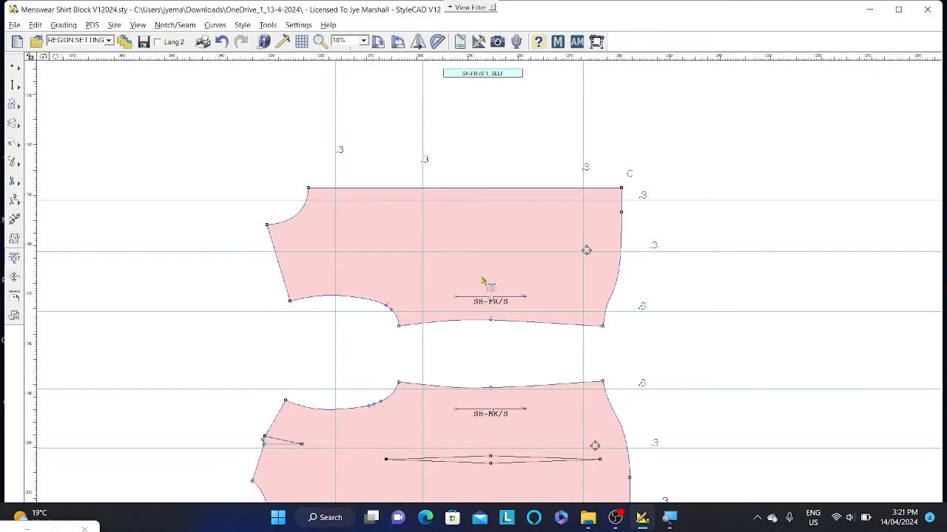
pyautogui.scroll(2, 597, 292)
pyautogui.moveTo(487, 284); pyautogui.dragTo(660, 264, button='middle')
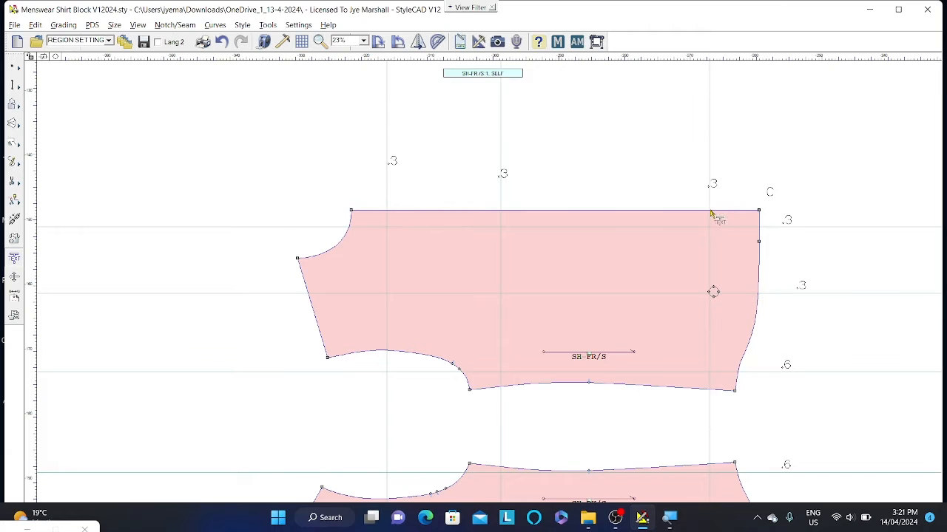
pyautogui.click(335, 212)
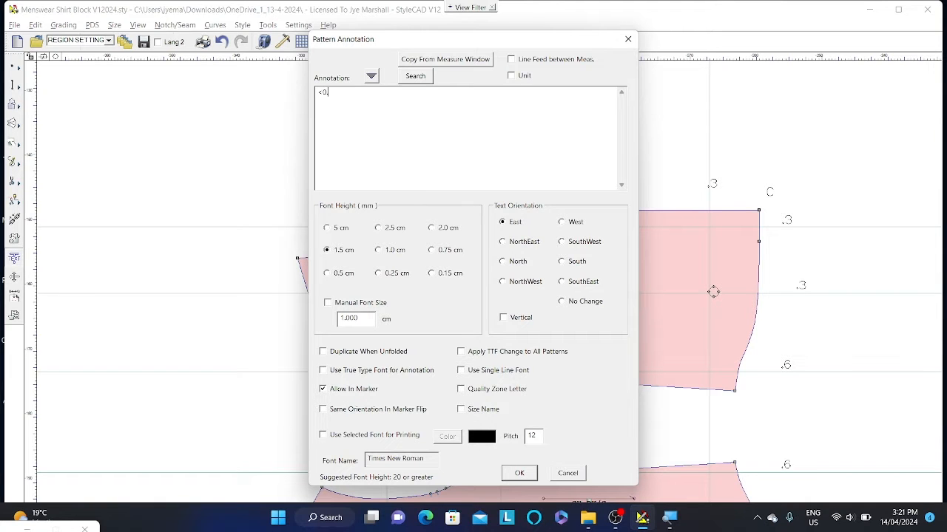
pyautogui.click(521, 473)
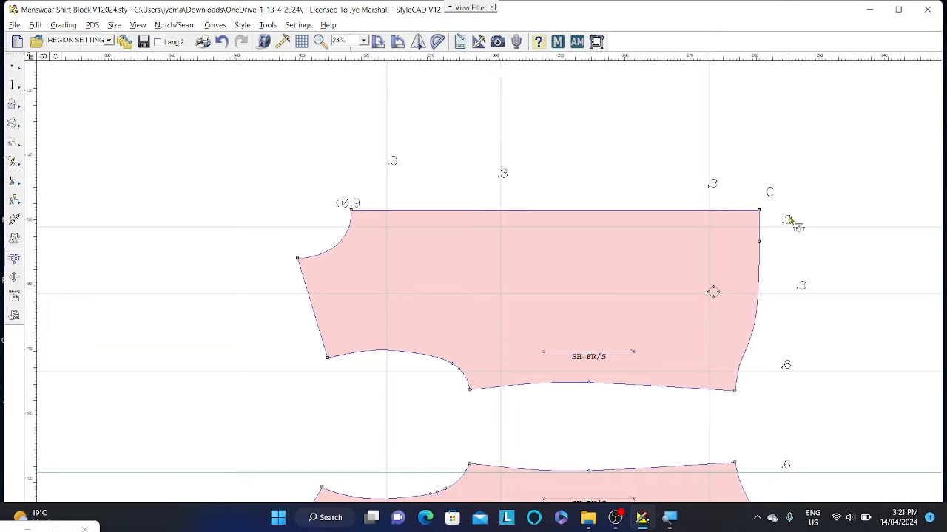
# Step: Annotate the front piece's shoulder-neck point with <0.9 V 0.3 and move the text clear of the piece
pyautogui.click(263, 261)
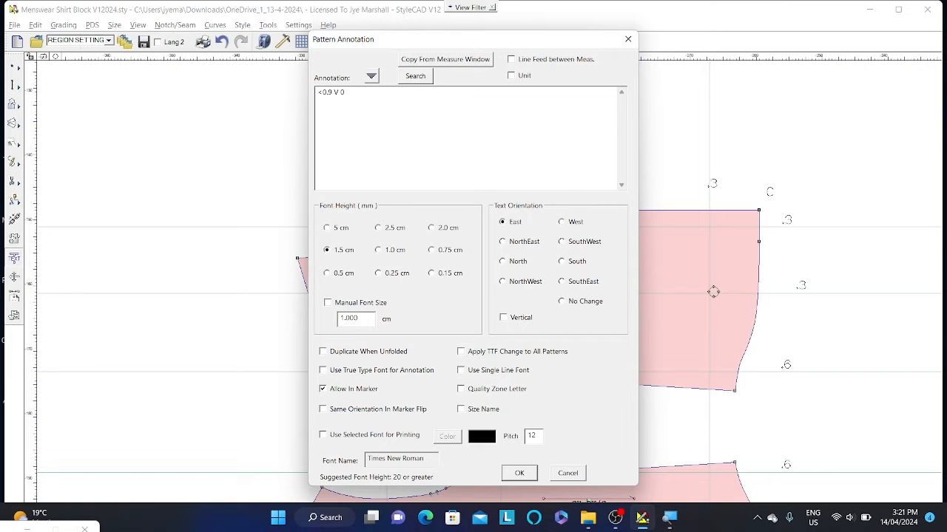
pyautogui.click(519, 473)
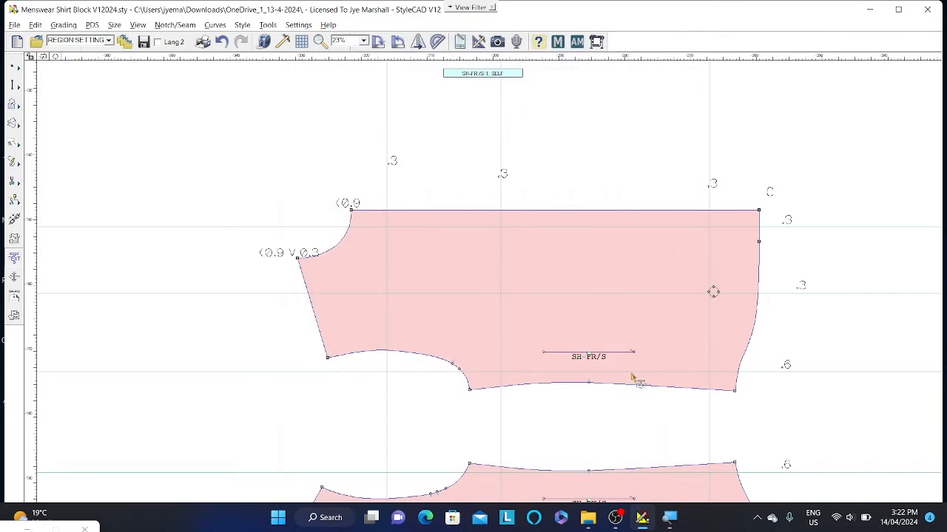
pyautogui.click(248, 256)
pyautogui.scroll(1, 285, 281)
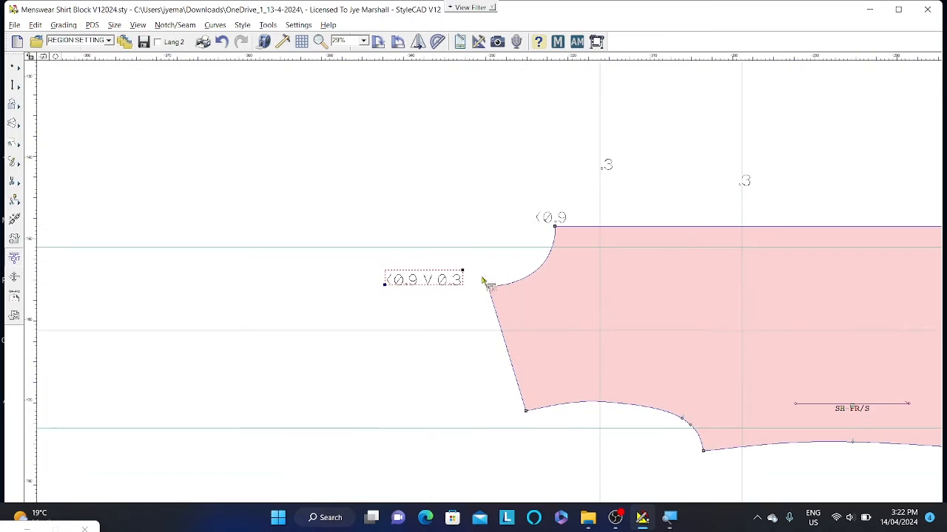
pyautogui.scroll(4, 486, 281)
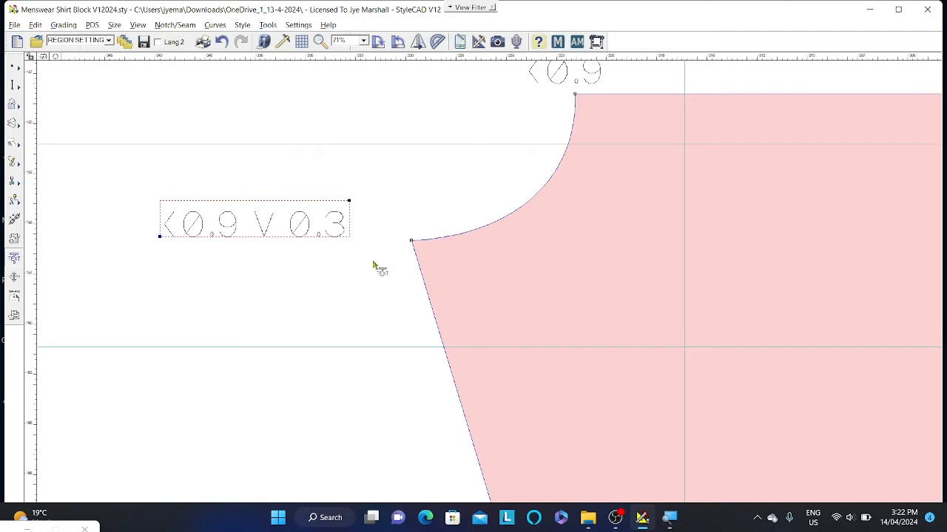
# Step: Annotate the front piece's shoulder tip at the armhole with <0.9 V 0.6 and move the text clear of the piece
pyautogui.scroll(-4, 481, 281)
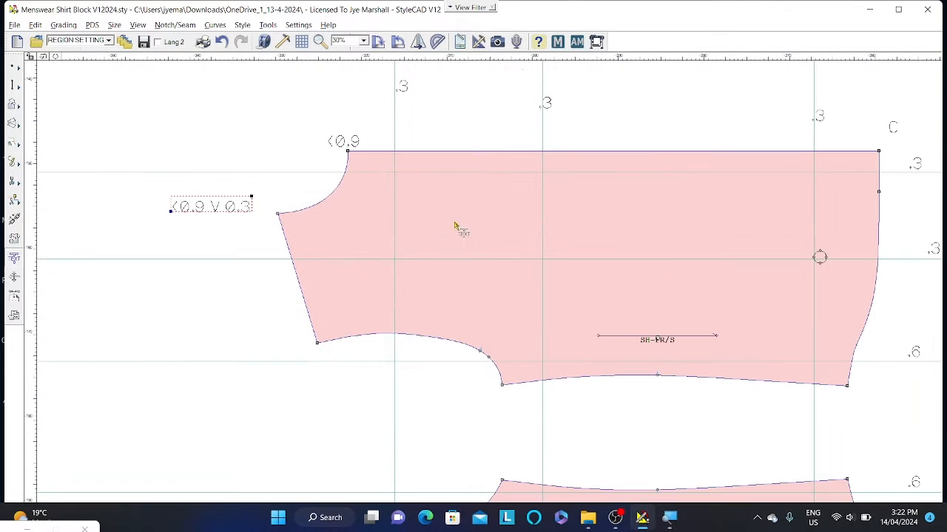
pyautogui.moveTo(518, 189); pyautogui.dragTo(439, 185, button='middle')
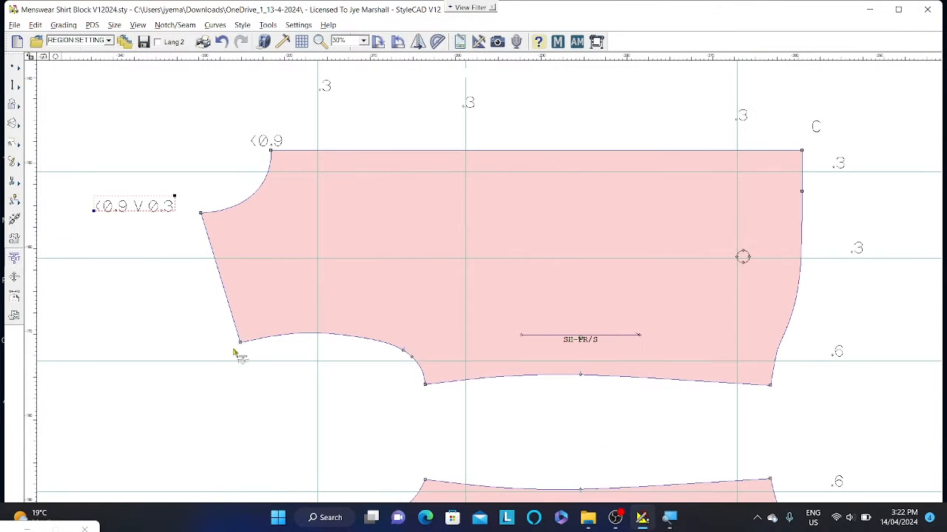
pyautogui.moveTo(233, 354); pyautogui.dragTo(241, 338, button='middle')
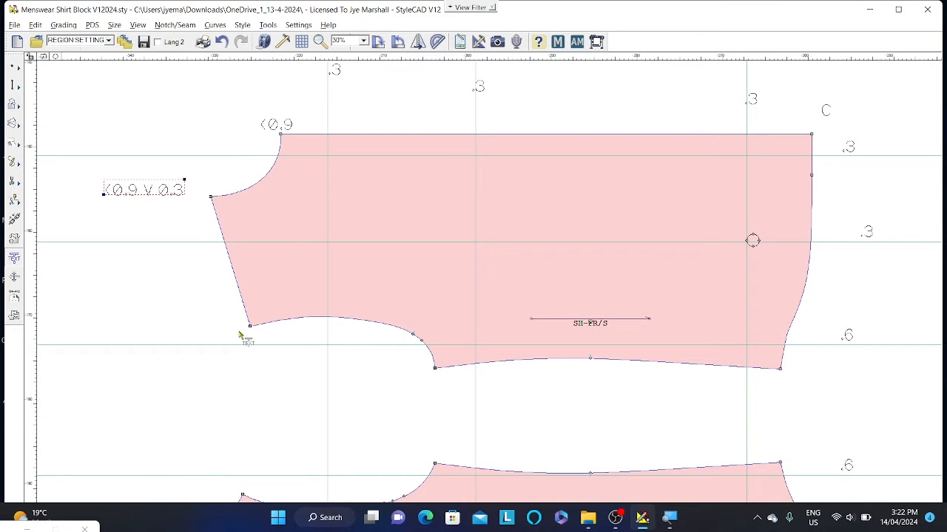
pyautogui.click(237, 327)
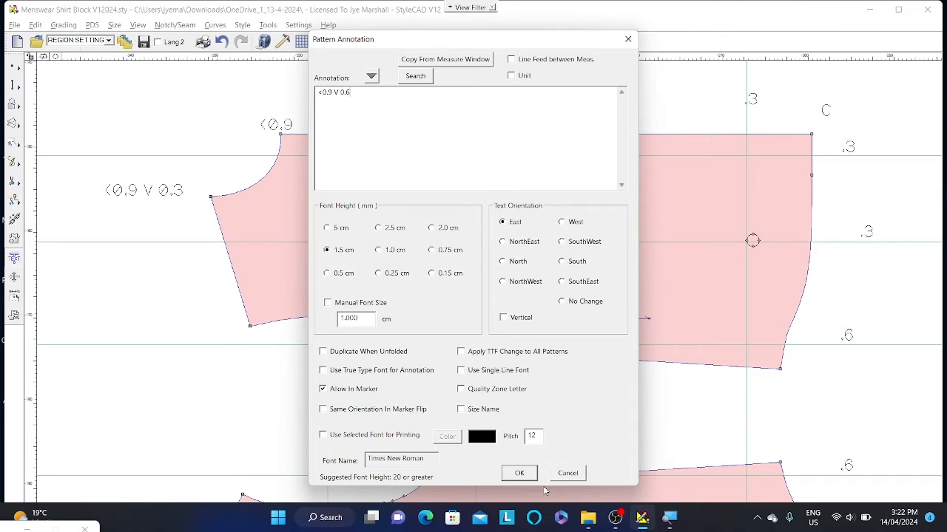
pyautogui.click(519, 474)
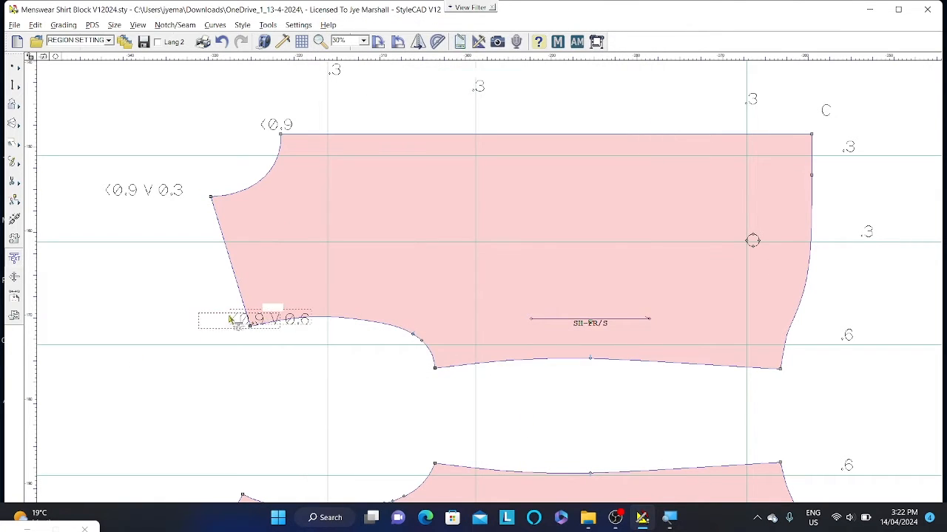
pyautogui.click(188, 321)
pyautogui.click(313, 334)
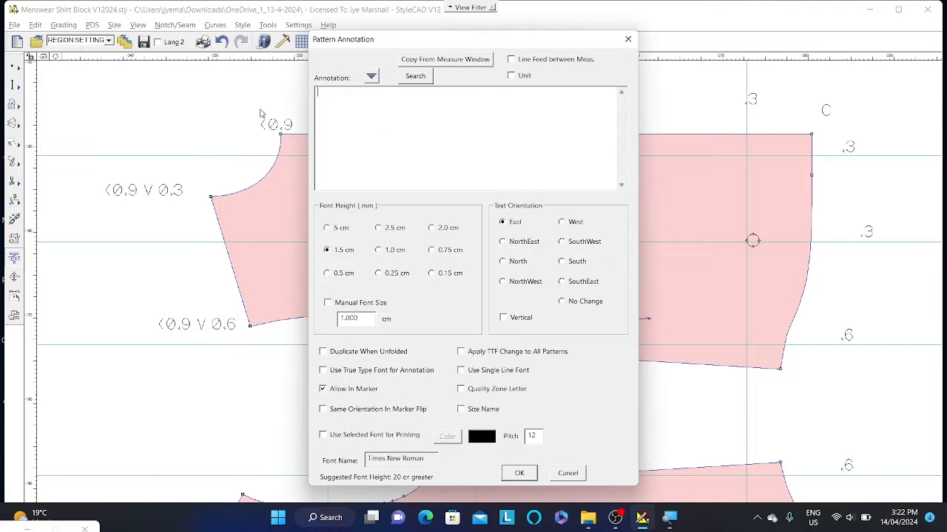
pyautogui.click(571, 473)
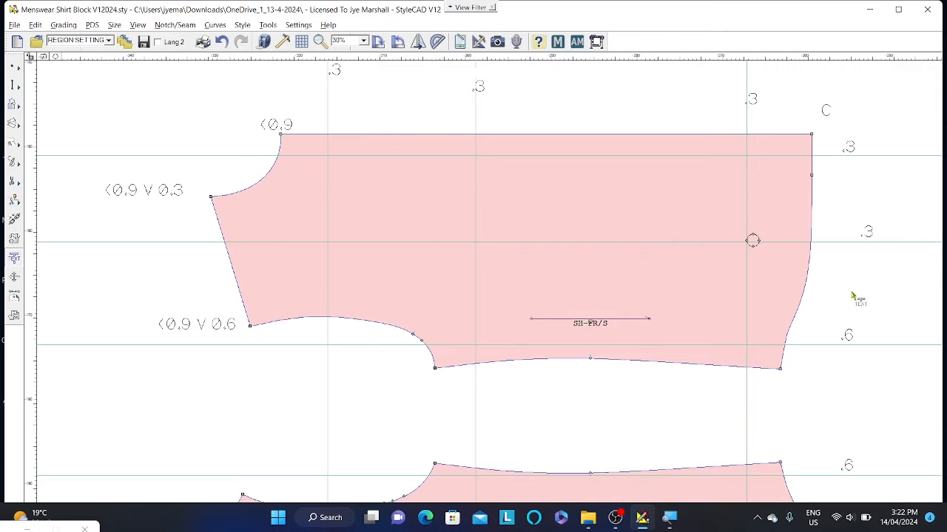
# Step: Undo all the value annotations and guide lines added to the front and back shirt pieces
pyautogui.scroll(2, 852, 298)
pyautogui.scroll(-2, 330, 336)
pyautogui.scroll(-2, 484, 282)
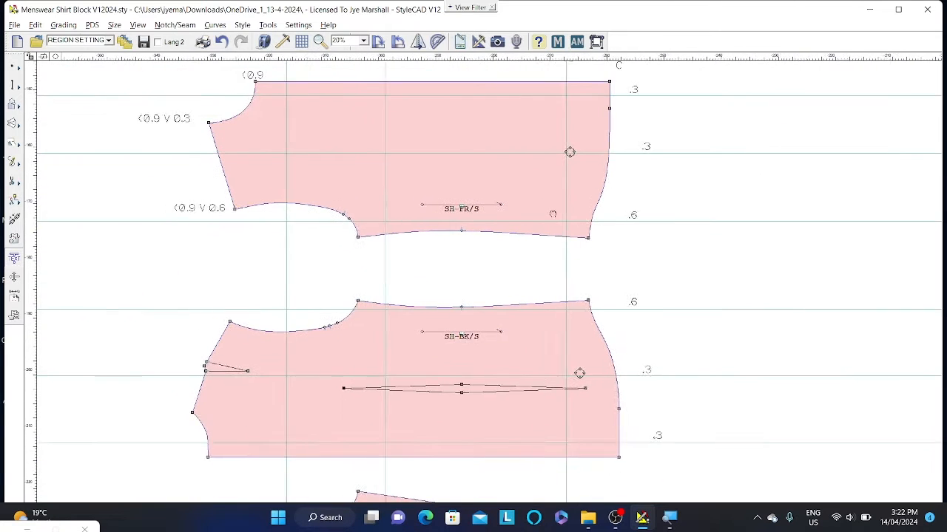
pyautogui.scroll(-1, 619, 231)
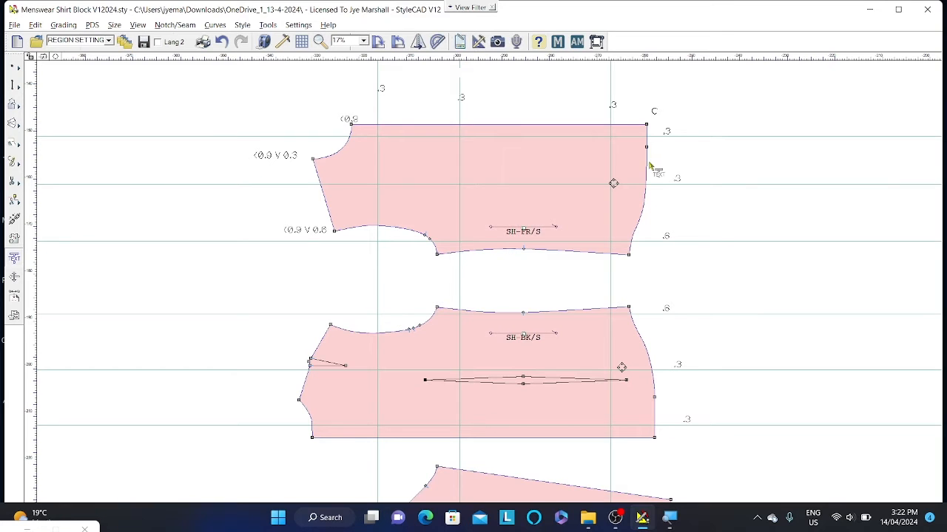
pyautogui.hotkey('ctrl', 'z')
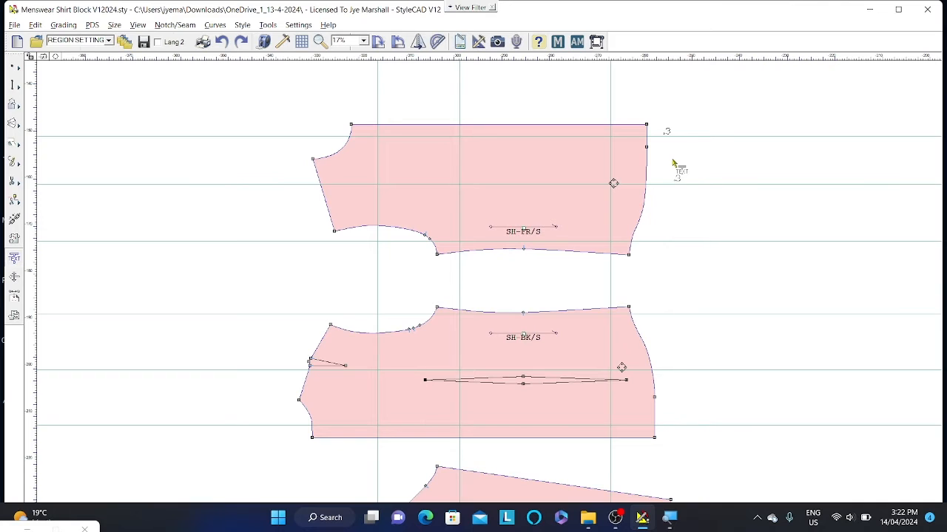
pyautogui.hotkey('ctrl', 'z')
pyautogui.hotkey('ctrl', 'z')
pyautogui.hotkey('ctrl', 'z')
pyautogui.hotkey('ctrl', 'z')
pyautogui.hotkey('ctrl', 'z')
pyautogui.hotkey('ctrl', 'z')
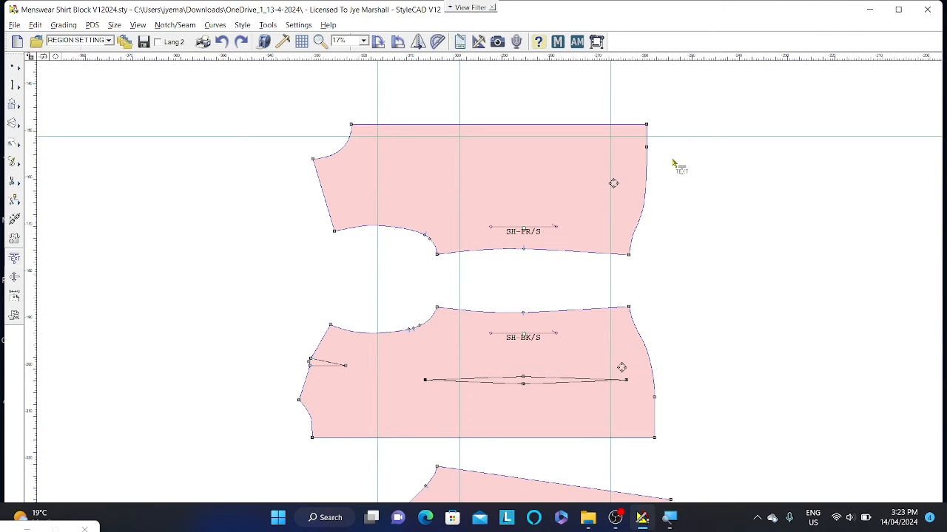
pyautogui.hotkey('ctrl', 'z')
pyautogui.hotkey('ctrl', 'z')
pyautogui.hotkey('ctrl', 'z')
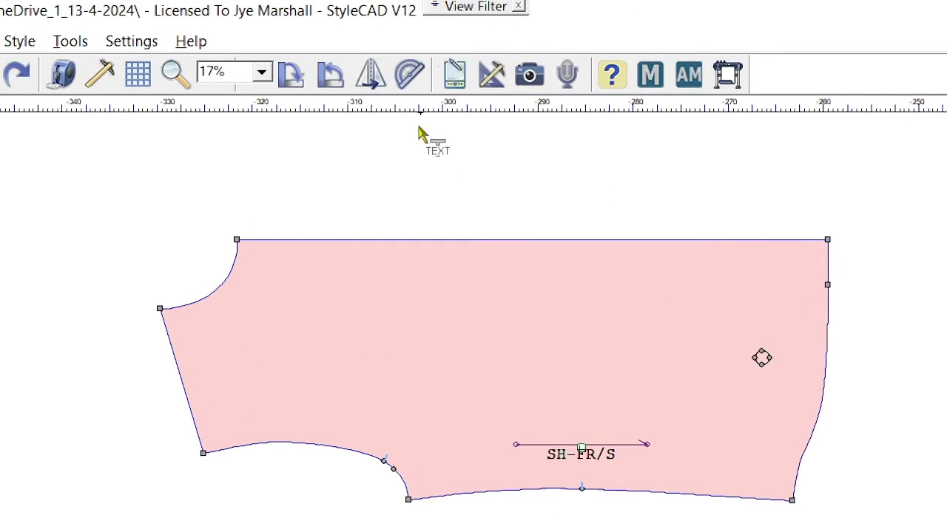
# Step: Switch to grading mode, try repositioning the Grading Panel and grading toolbar, and return to pattern editing
pyautogui.click(491, 74)
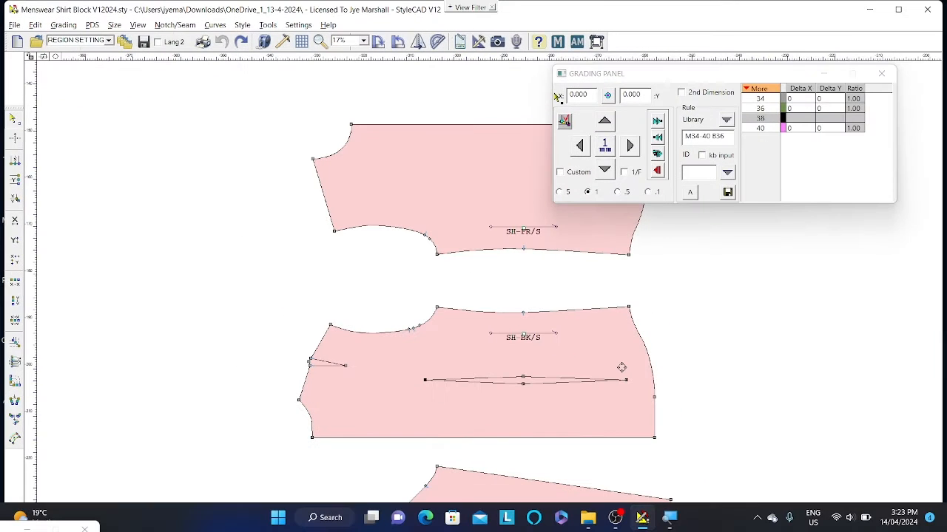
pyautogui.moveTo(648, 82); pyautogui.dragTo(167, 67)
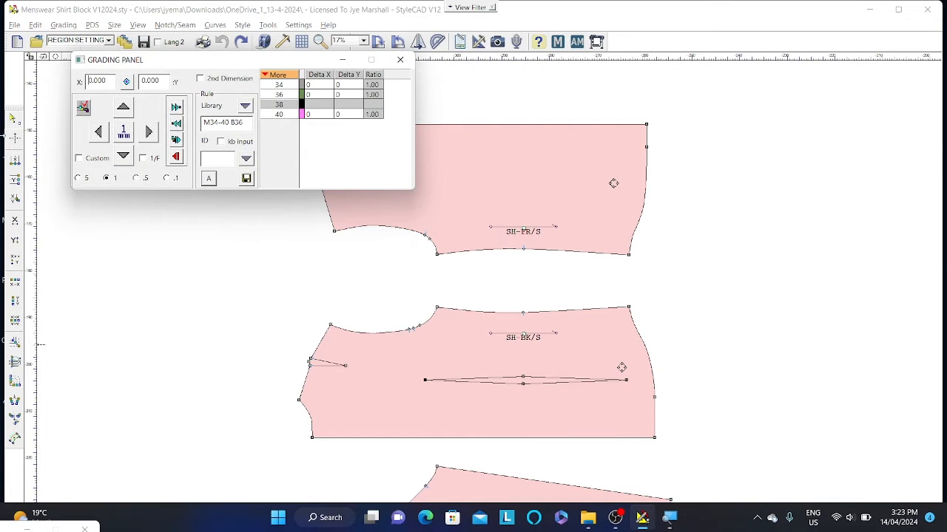
pyautogui.moveTo(19, 108); pyautogui.dragTo(19, 54)
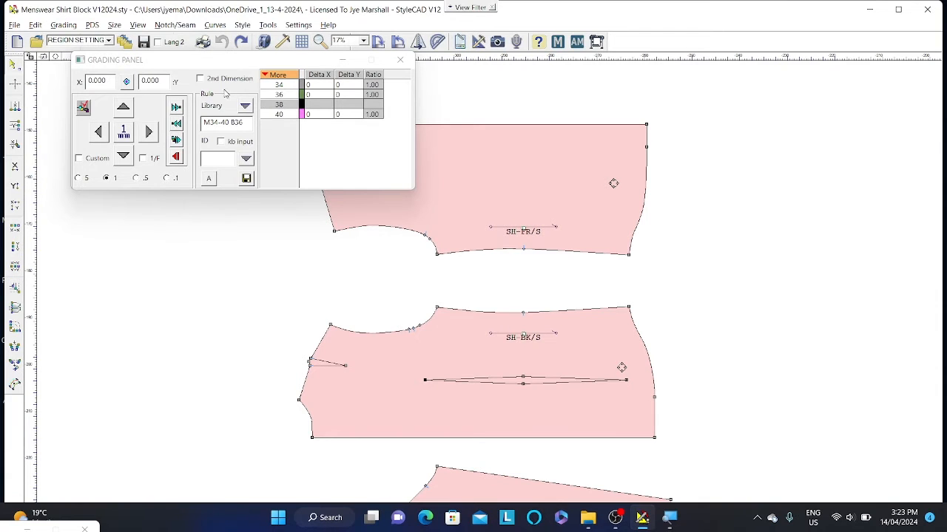
pyautogui.moveTo(241, 67); pyautogui.dragTo(751, 78)
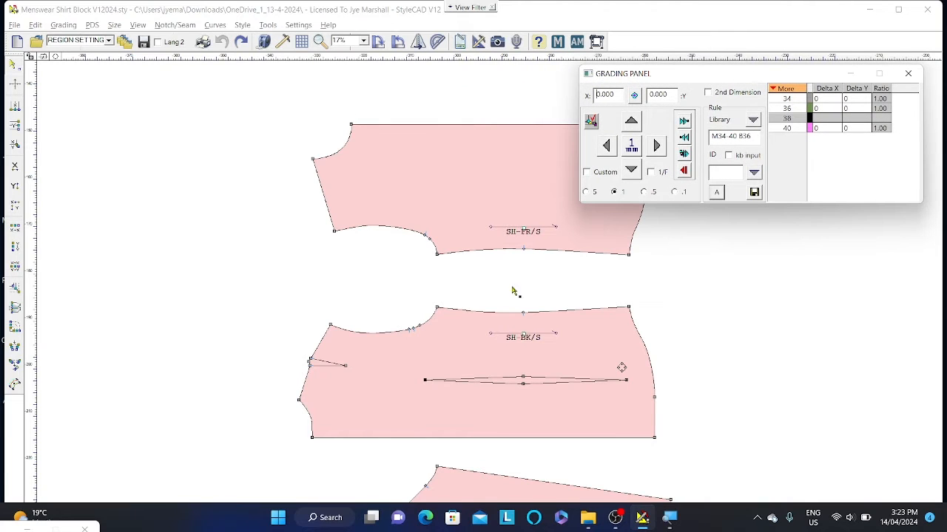
pyautogui.click(493, 86)
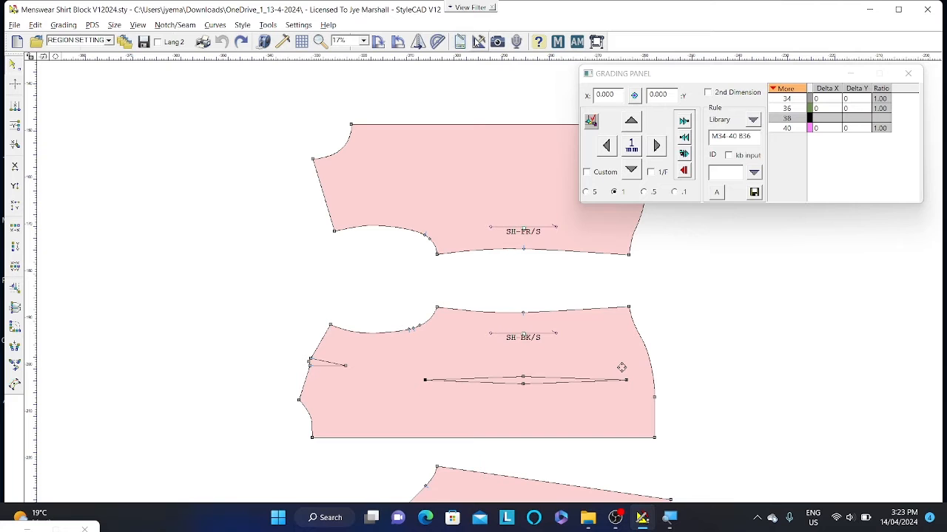
pyautogui.click(479, 41)
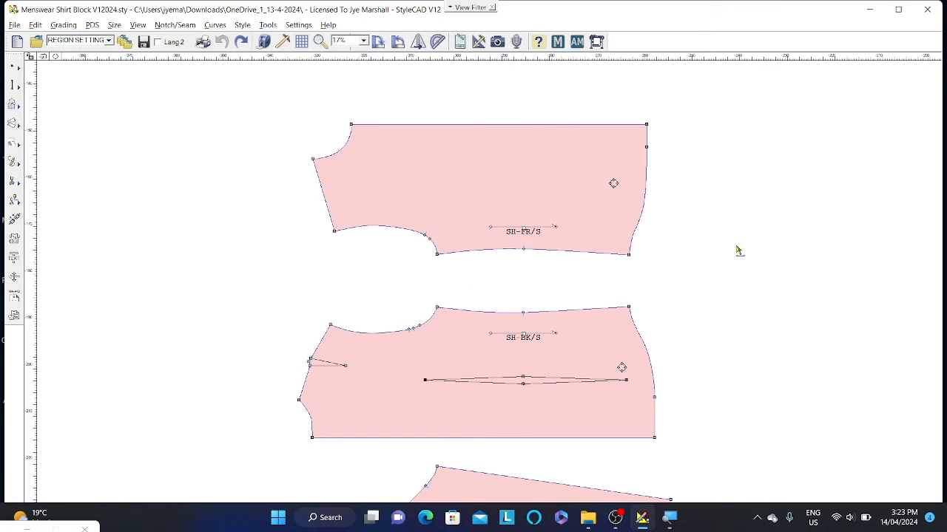
# Step: Enter grading mode with the Grading Panel placed over the front piece's neck area, and set its movement increment to .1 mm
pyautogui.click(478, 42)
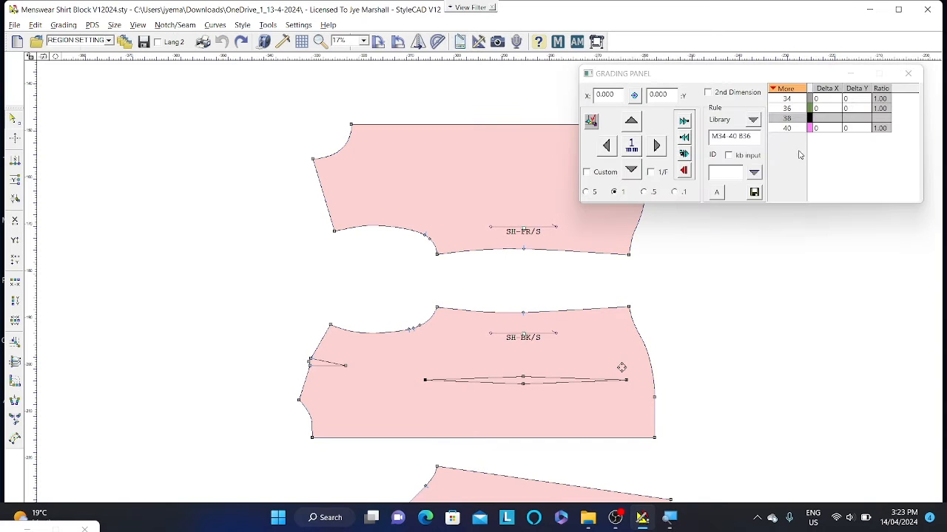
pyautogui.moveTo(768, 79); pyautogui.dragTo(265, 78)
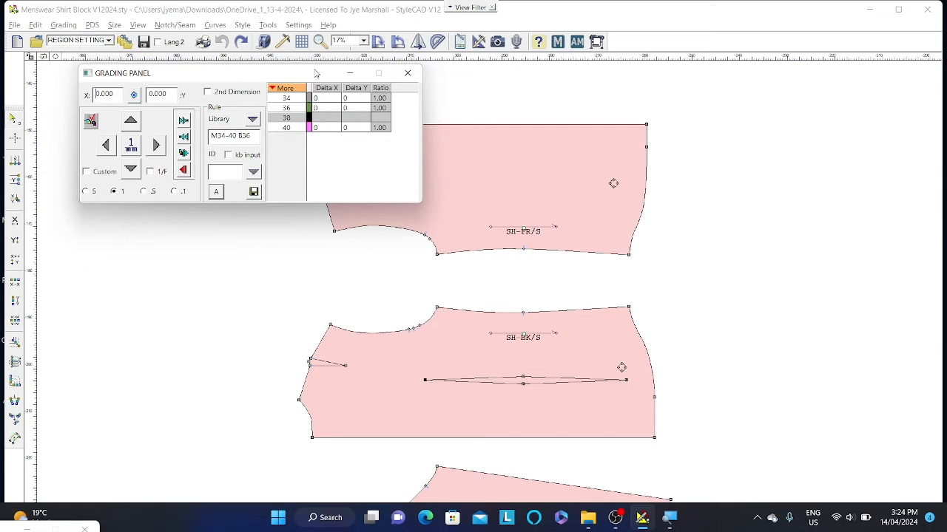
pyautogui.moveTo(314, 72); pyautogui.dragTo(343, 83)
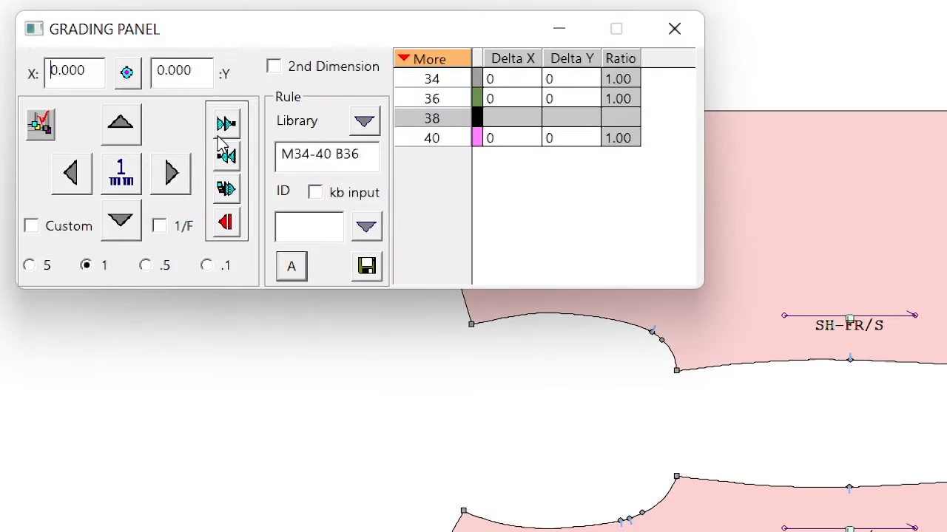
pyautogui.click(133, 181)
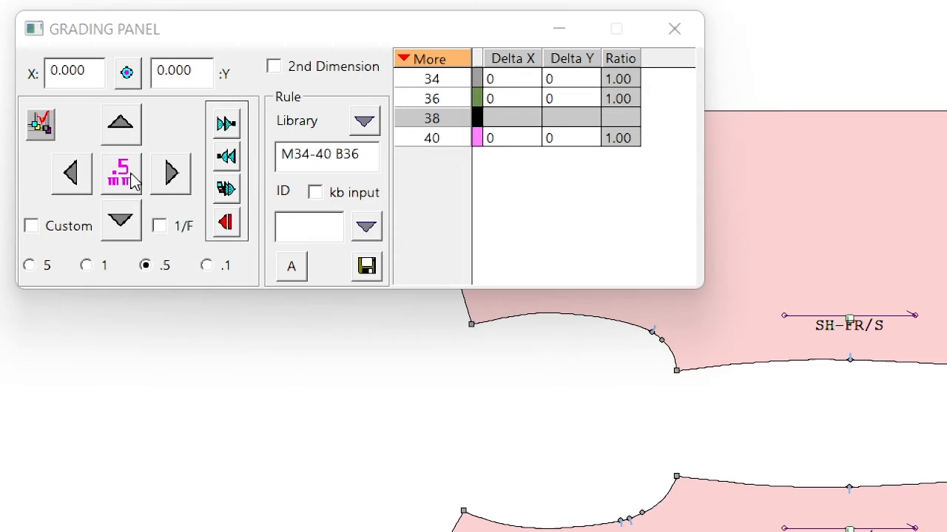
pyautogui.click(130, 188)
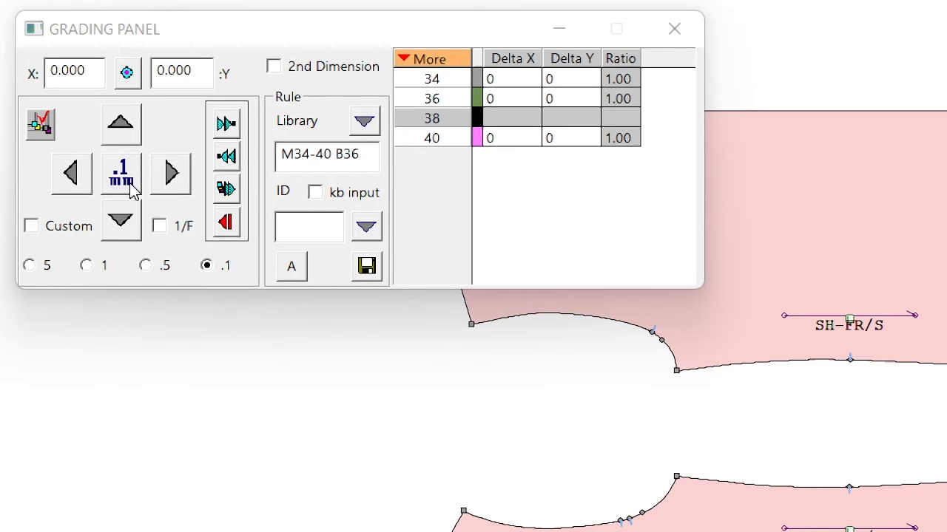
# Step: Cycle through the Grading Panel's movement increments and set the increment to 5 mm
pyautogui.click(133, 190)
pyautogui.click(132, 190)
pyautogui.click(146, 265)
pyautogui.click(207, 265)
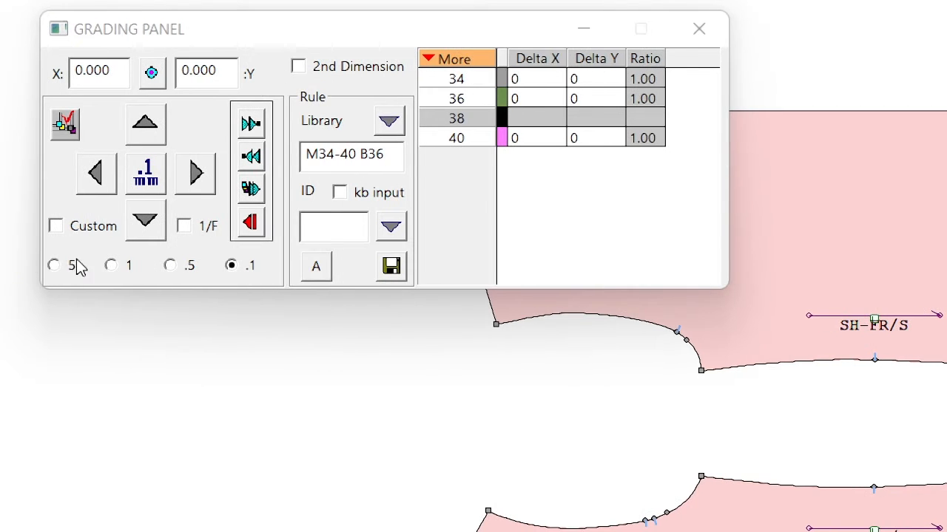
pyautogui.click(55, 267)
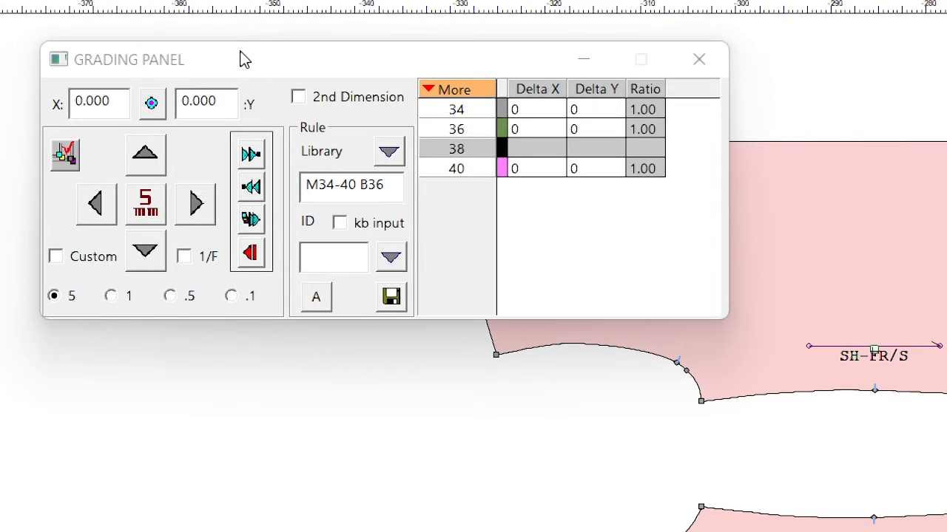
# Step: Reposition the Grading Panel and cycle its movement increment through .5 mm back to 5 mm
pyautogui.moveTo(242, 22); pyautogui.dragTo(358, 33)
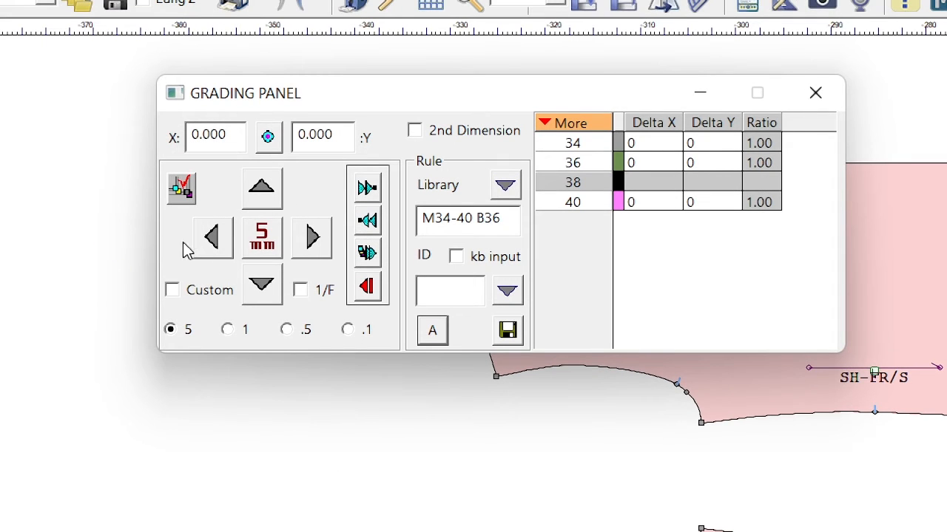
pyautogui.moveTo(413, 75); pyautogui.dragTo(557, 108)
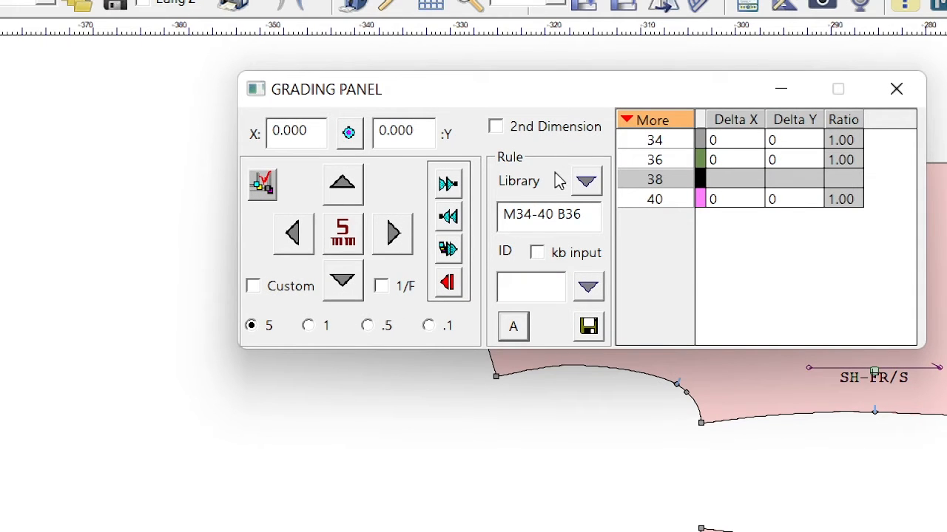
pyautogui.click(343, 235)
pyautogui.click(342, 237)
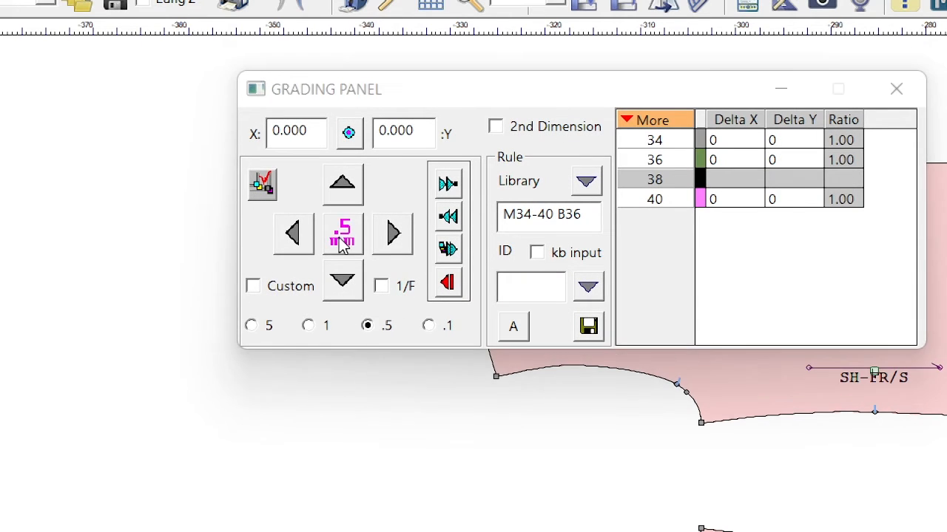
pyautogui.click(342, 236)
pyautogui.click(343, 237)
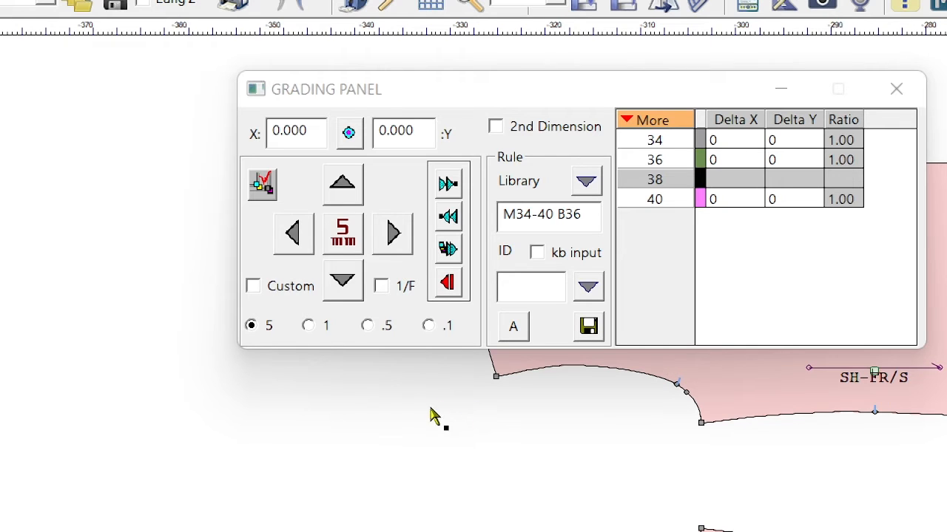
pyautogui.click(310, 135)
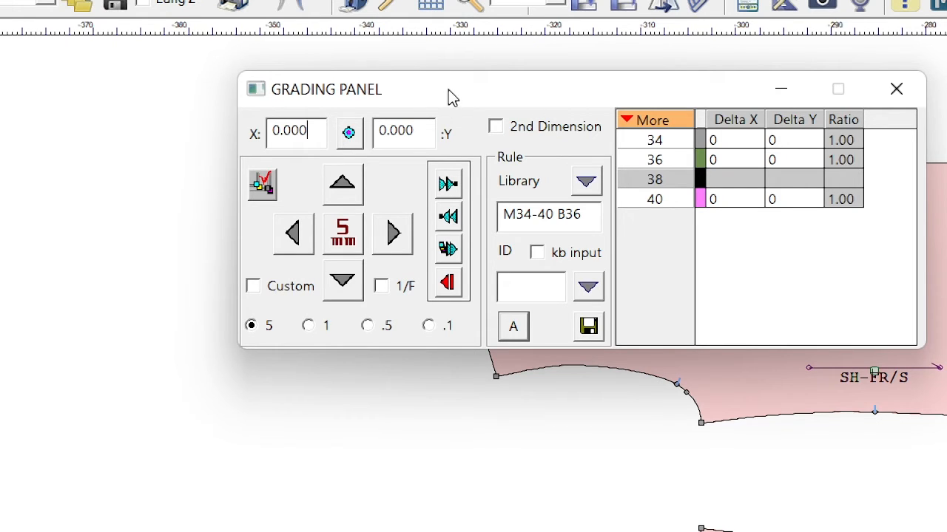
pyautogui.moveTo(453, 98); pyautogui.dragTo(280, 108)
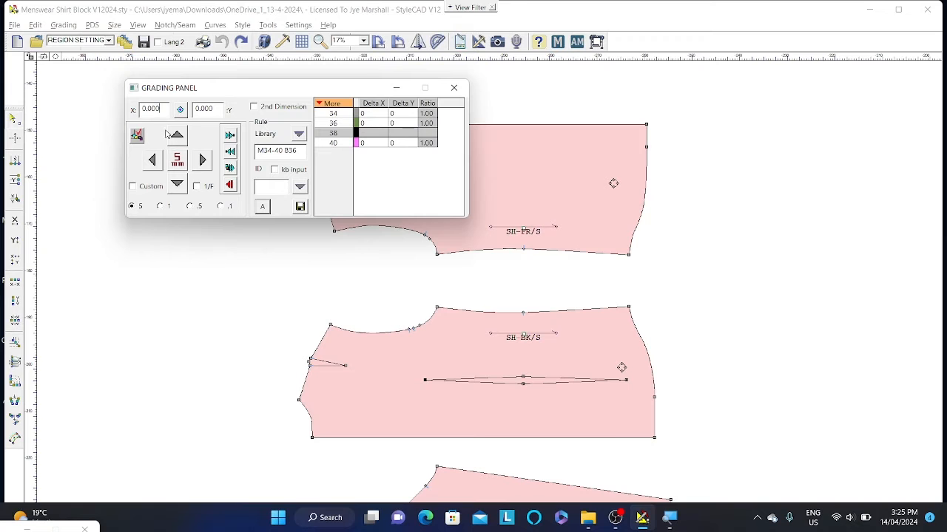
# Step: Place the Grading Panel beside the hem of the front piece, clear of the front and back pieces
pyautogui.moveTo(183, 87); pyautogui.dragTo(688, 77)
pyautogui.moveTo(521, 154); pyautogui.dragTo(361, 161, button='middle')
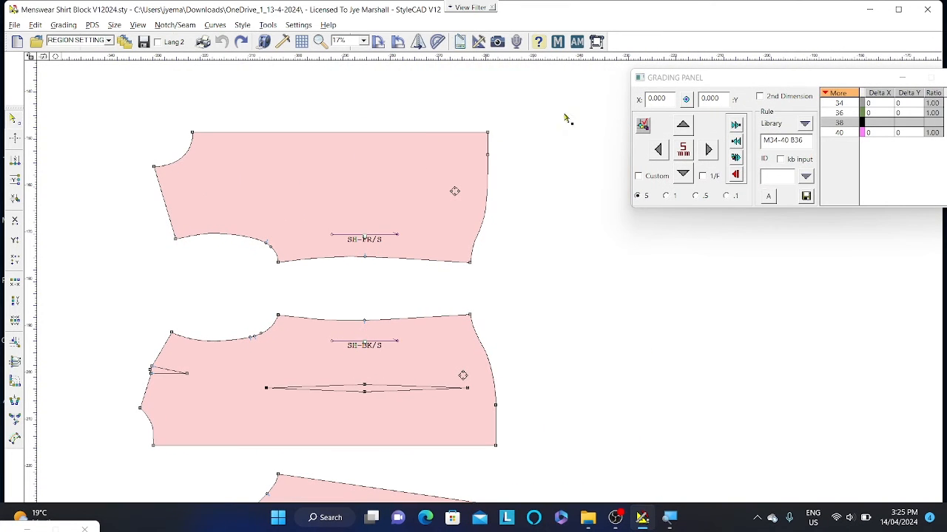
pyautogui.moveTo(680, 87); pyautogui.dragTo(562, 87)
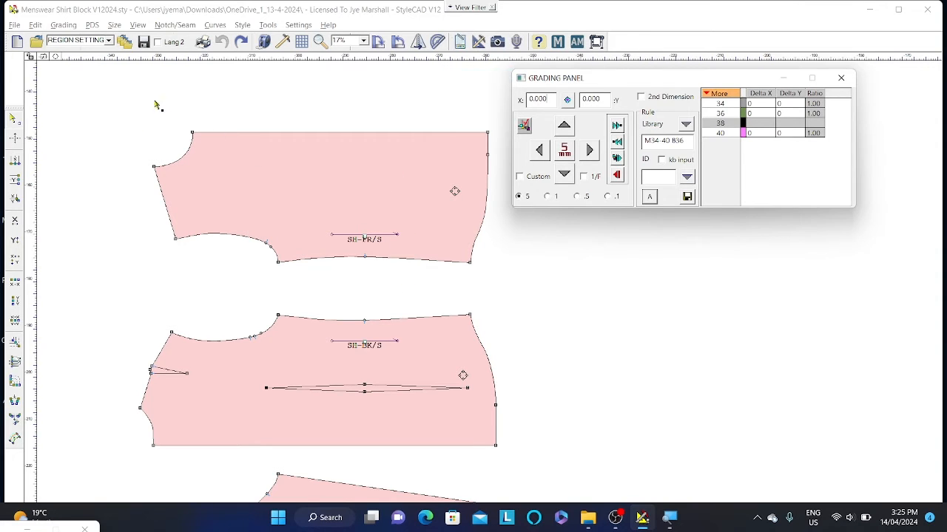
pyautogui.moveTo(232, 194); pyautogui.dragTo(233, 180, button='middle')
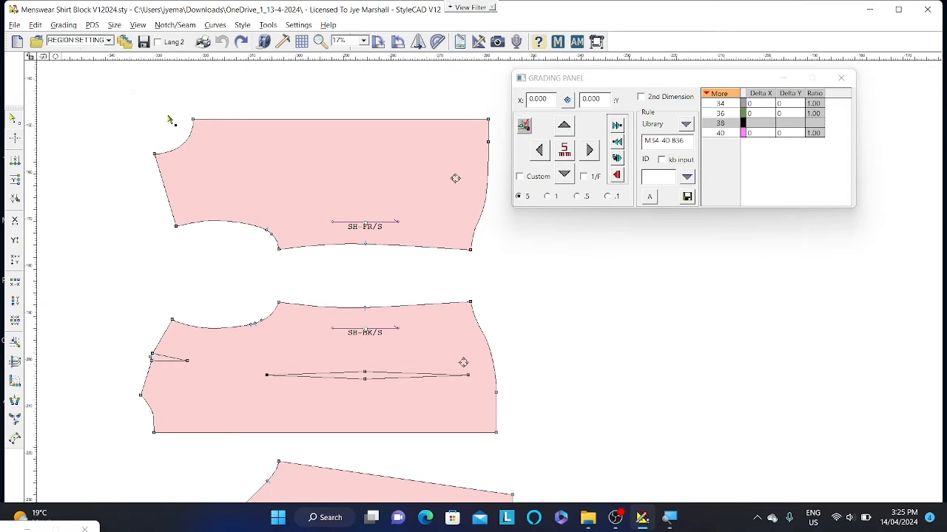
# Step: Pick the front piece's centre-neck, shoulder-neck and shoulder-tip points one at a time to identify them
pyautogui.click(193, 121)
pyautogui.click(155, 155)
pyautogui.click(176, 226)
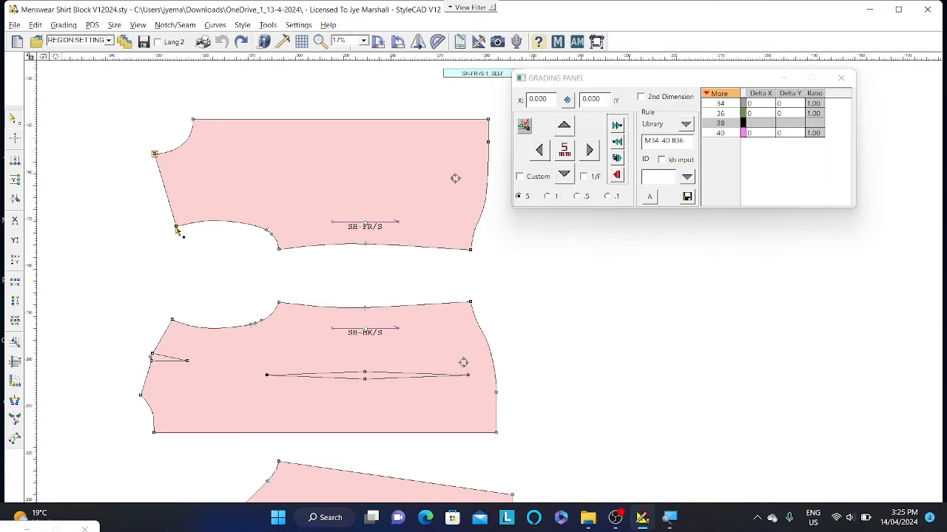
pyautogui.click(193, 121)
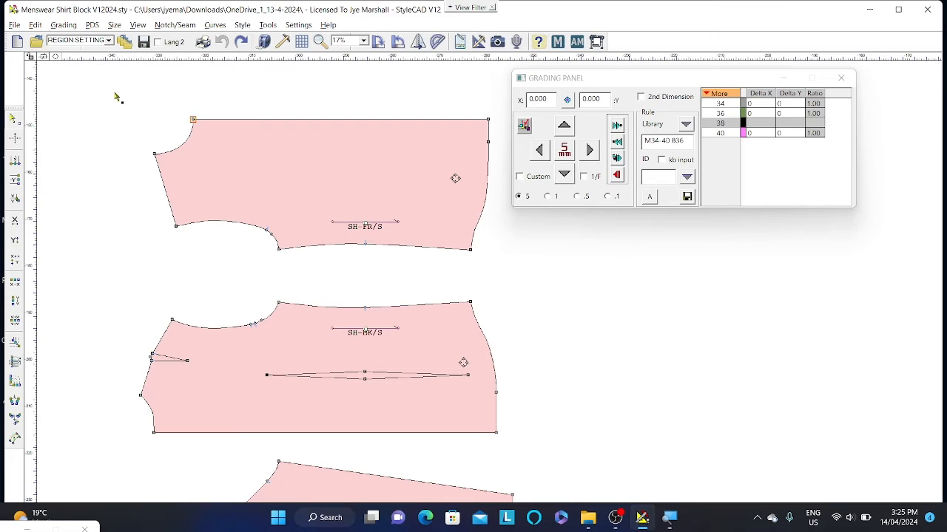
# Step: Grade the front piece's centre-neck, shoulder-neck and shoulder-tip points together by -0.900 in X, using 5 mm and 1 mm increments
pyautogui.moveTo(115, 96); pyautogui.dragTo(207, 256)
pyautogui.moveTo(557, 82); pyautogui.dragTo(553, 99)
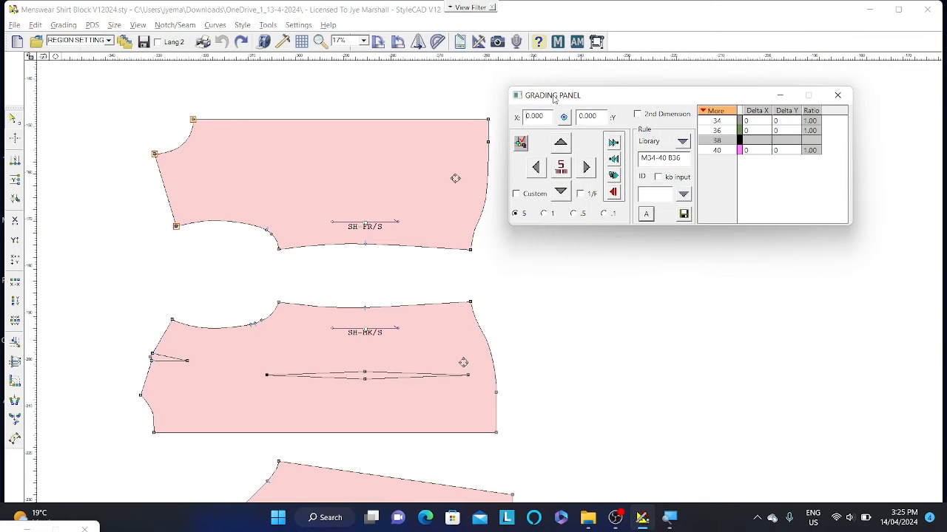
pyautogui.click(537, 168)
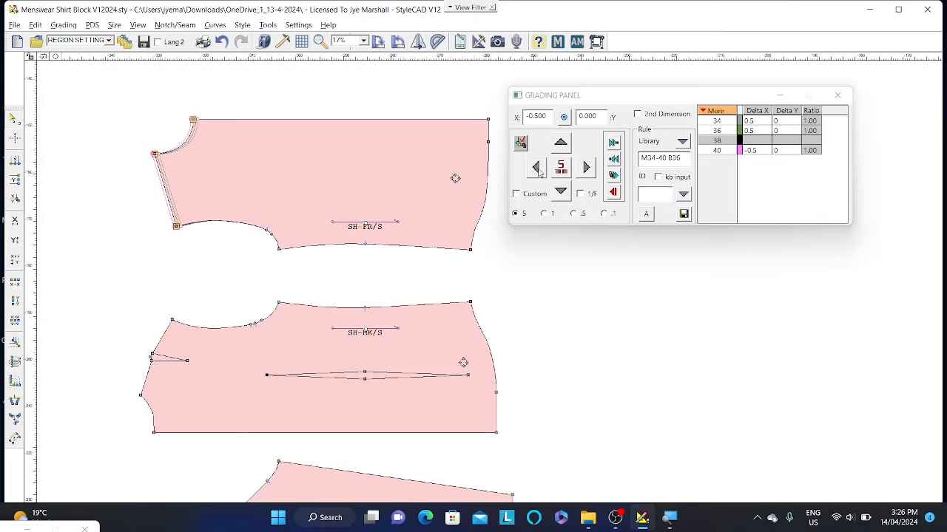
pyautogui.click(563, 165)
pyautogui.click(540, 168)
pyautogui.click(539, 167)
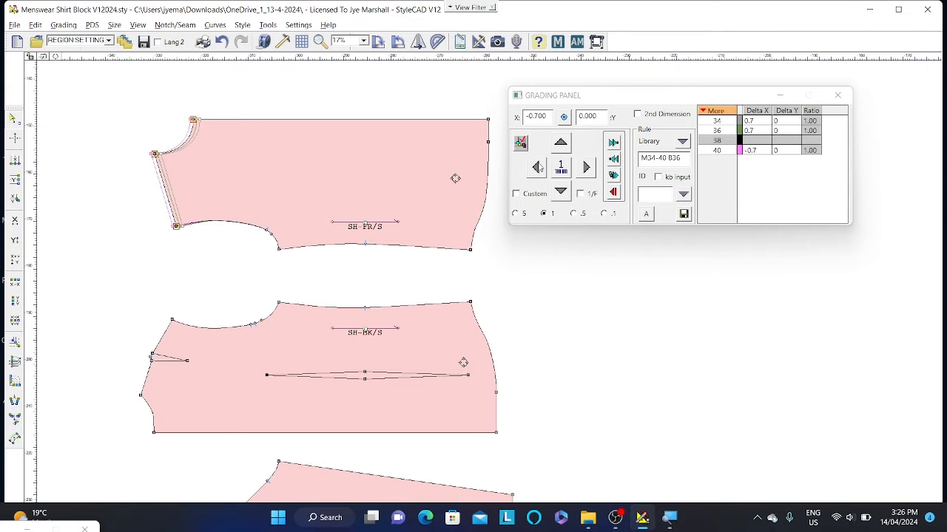
pyautogui.click(540, 168)
pyautogui.click(539, 168)
# Step: Examine the graded size lines along the front piece's neckline, shoulder and upper armhole
pyautogui.scroll(-1, 155, 179)
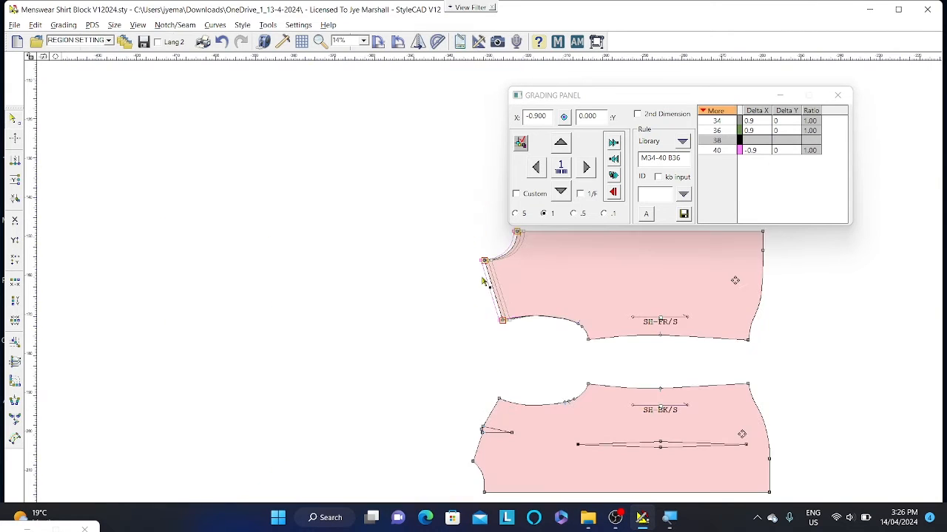
pyautogui.scroll(2, 507, 289)
pyautogui.scroll(5, 477, 278)
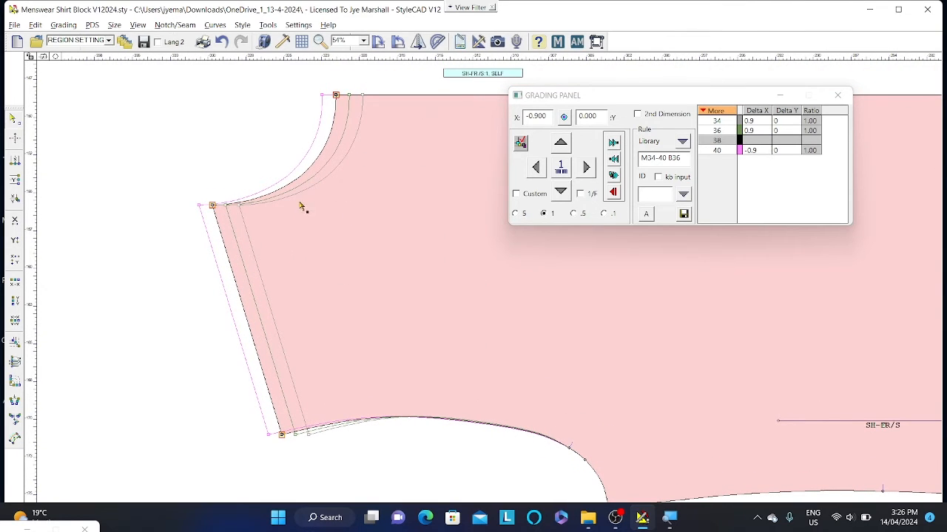
pyautogui.scroll(1, 228, 209)
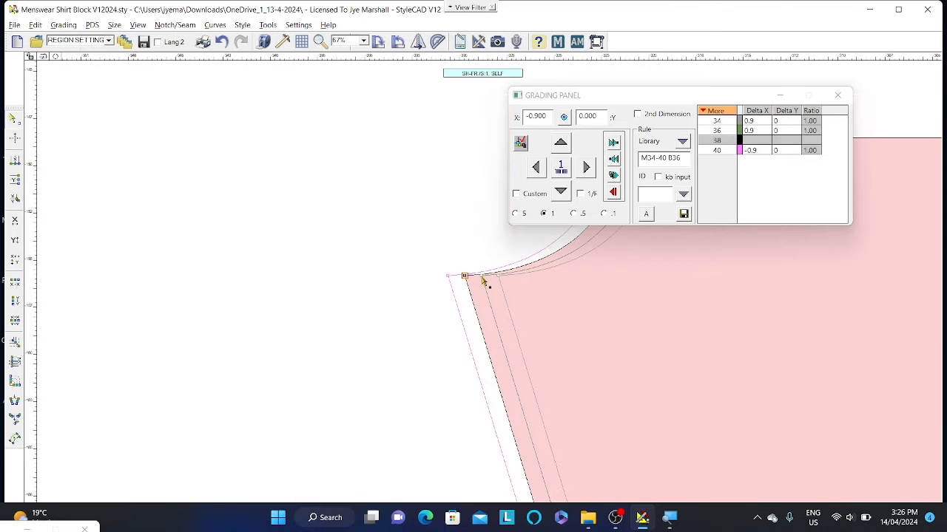
pyautogui.moveTo(534, 296); pyautogui.dragTo(291, 213, button='middle')
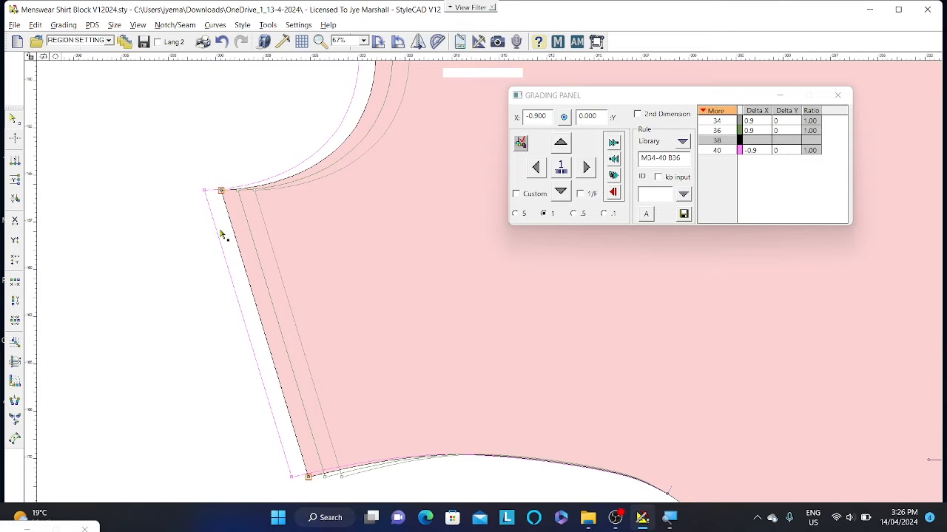
pyautogui.scroll(-1, 482, 285)
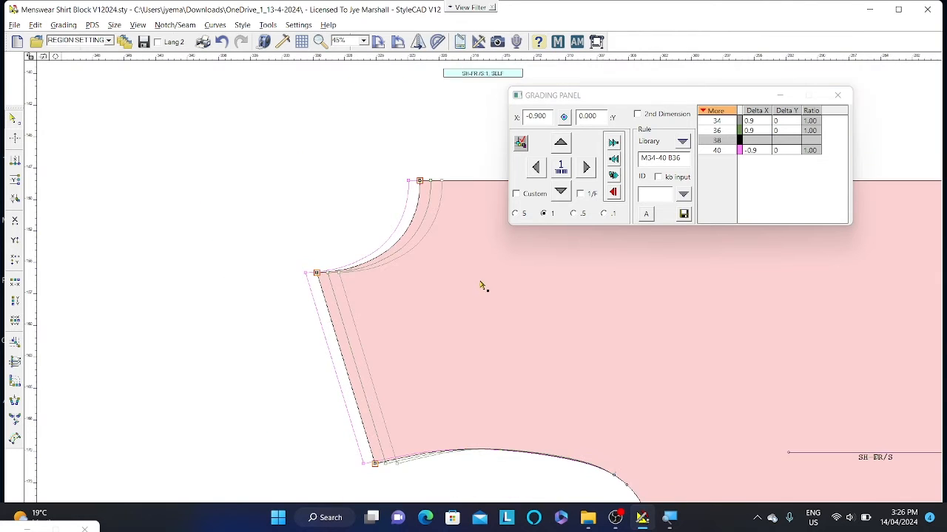
pyautogui.moveTo(538, 298); pyautogui.dragTo(315, 256, button='middle')
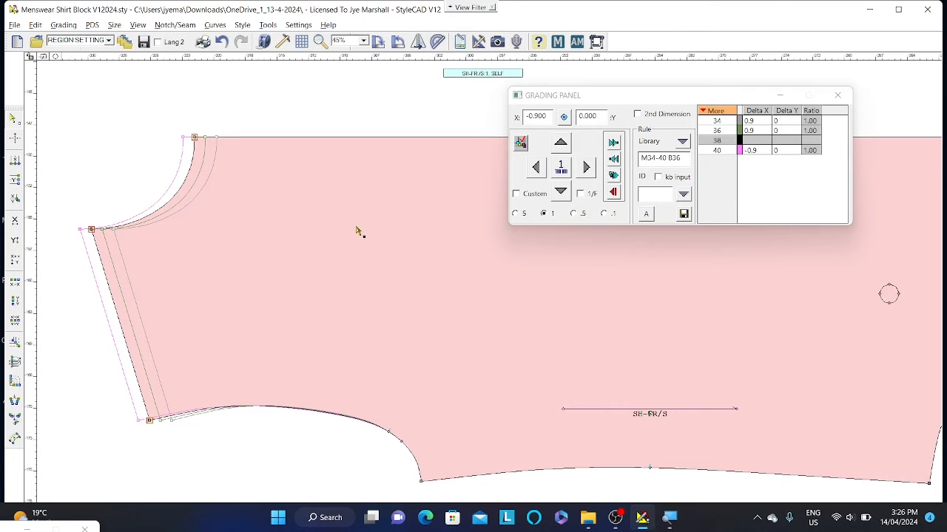
pyautogui.scroll(-2, 486, 281)
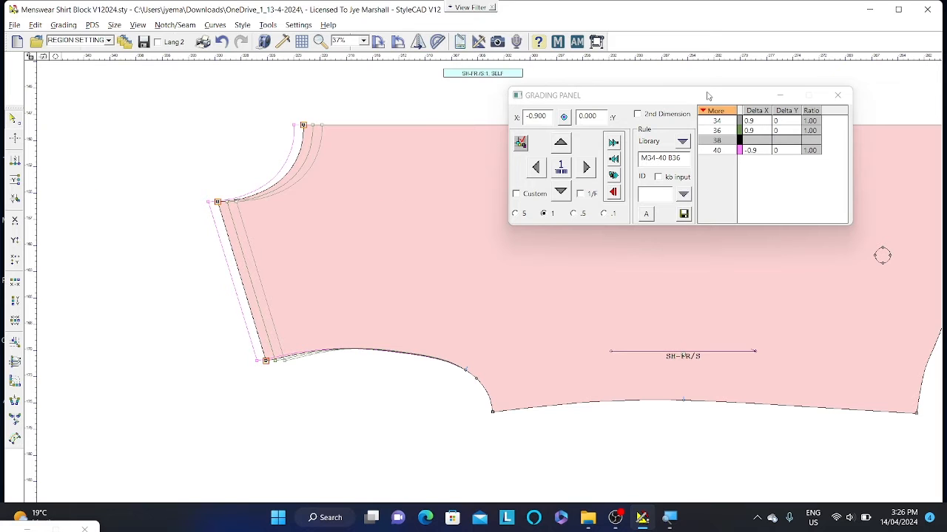
pyautogui.scroll(-2, 528, 317)
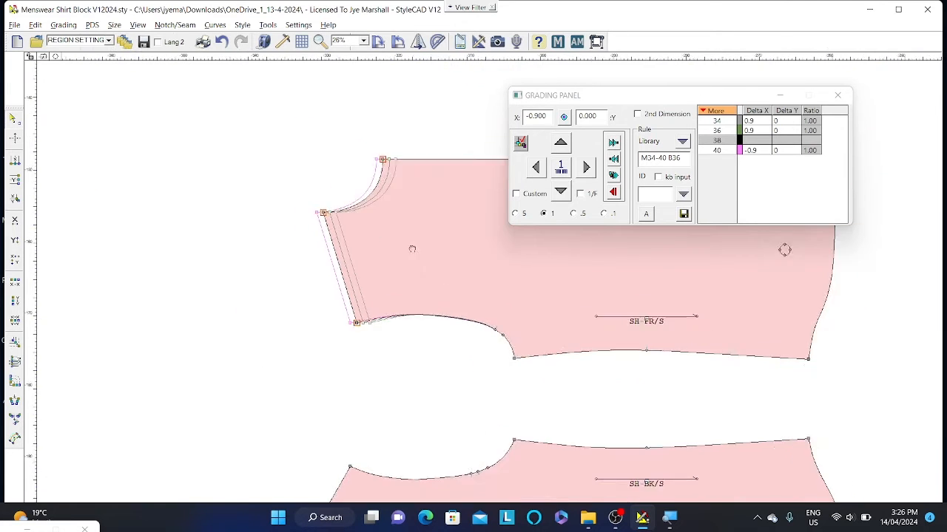
# Step: Grade the back piece's neckline, shoulder and shoulder-dart points together by -0.900 in X, finishing with the 1 mm increment
pyautogui.scroll(-1, 378, 322)
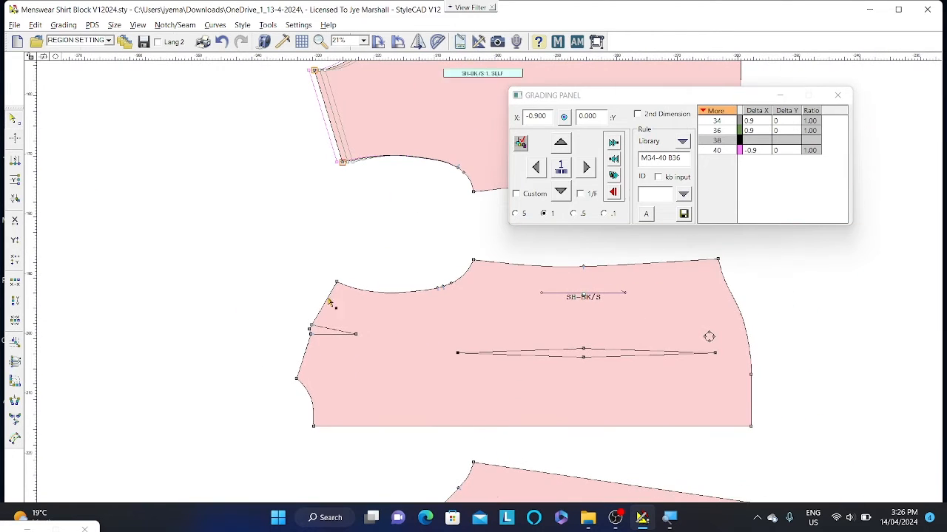
pyautogui.moveTo(261, 235); pyautogui.dragTo(367, 465)
pyautogui.click(561, 167)
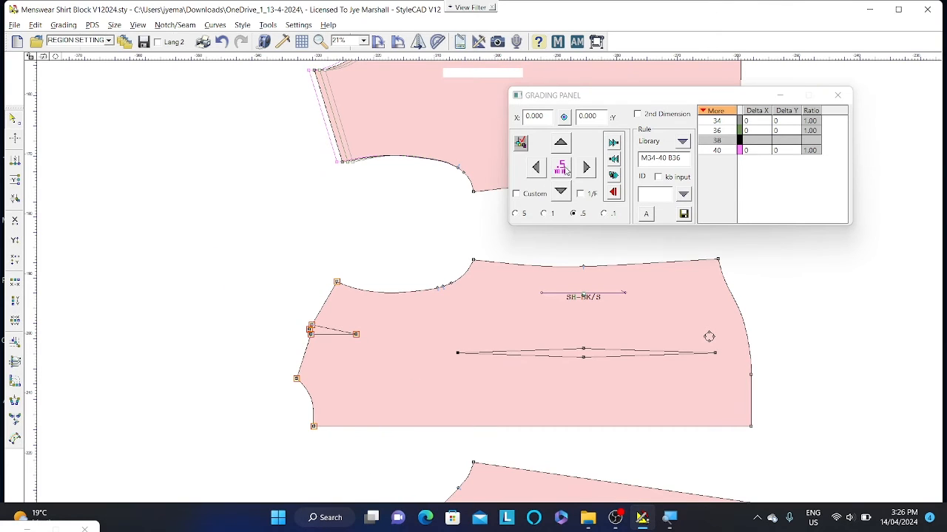
pyautogui.click(567, 171)
pyautogui.click(536, 168)
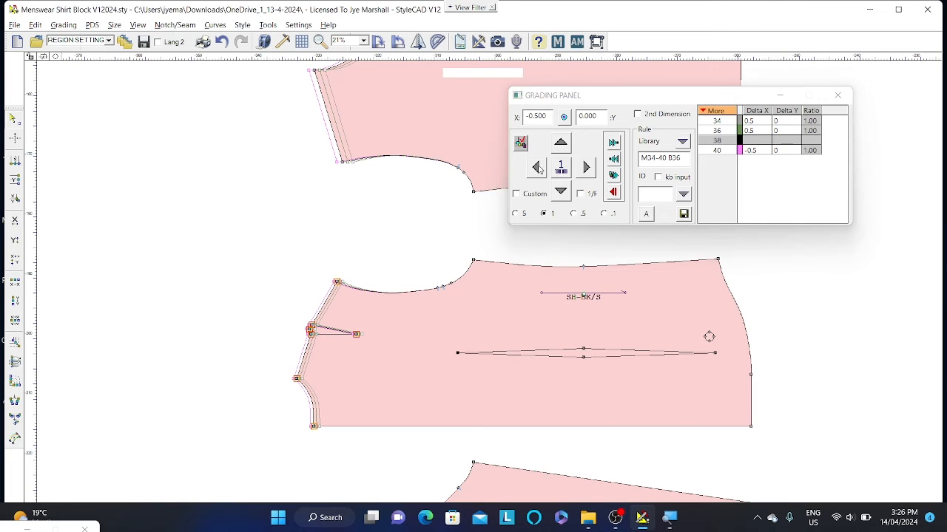
pyautogui.click(538, 168)
pyautogui.click(537, 168)
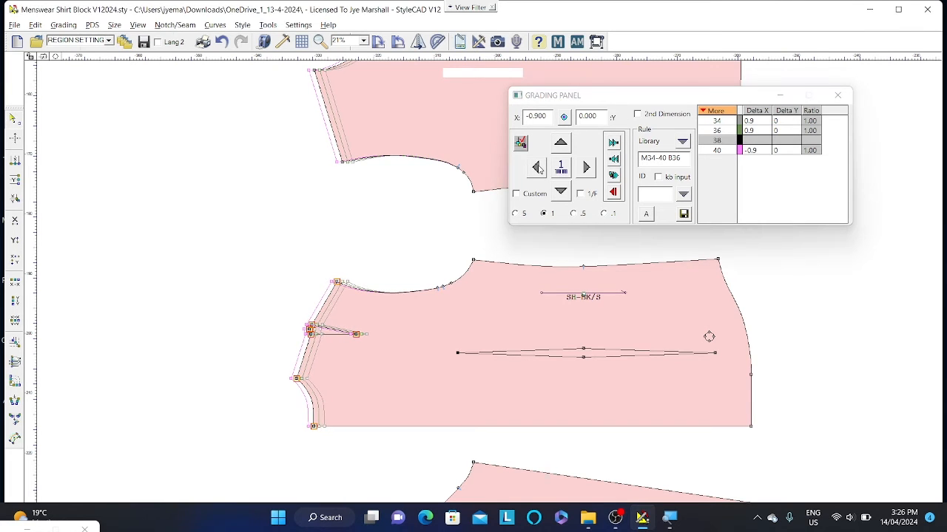
# Step: Examine the graded size lines around the back piece's shoulder dart and compare the front and back pieces
pyautogui.scroll(1, 294, 344)
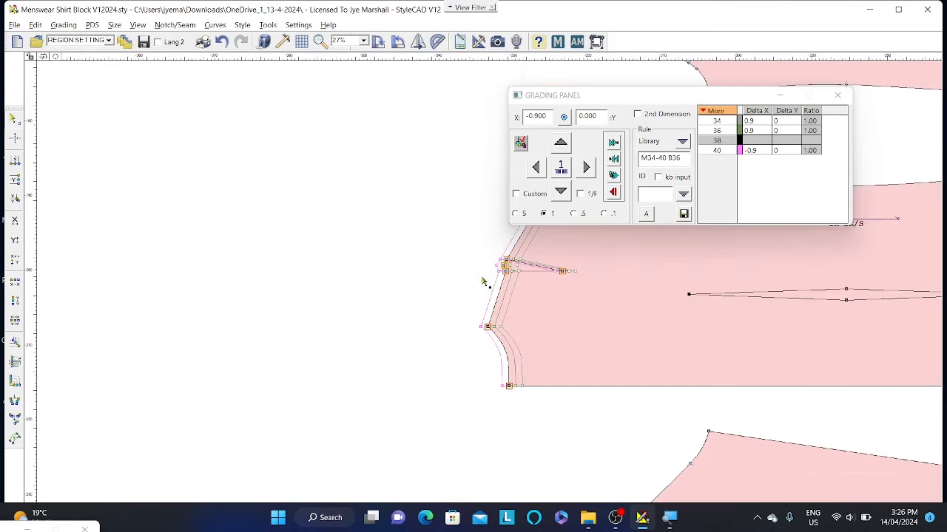
pyautogui.scroll(5, 481, 282)
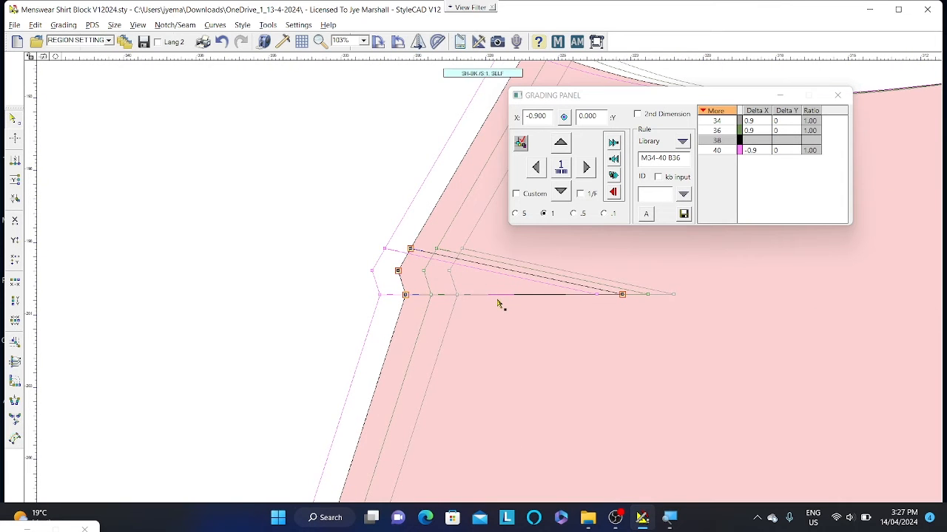
pyautogui.scroll(-2, 491, 296)
pyautogui.scroll(-2, 482, 282)
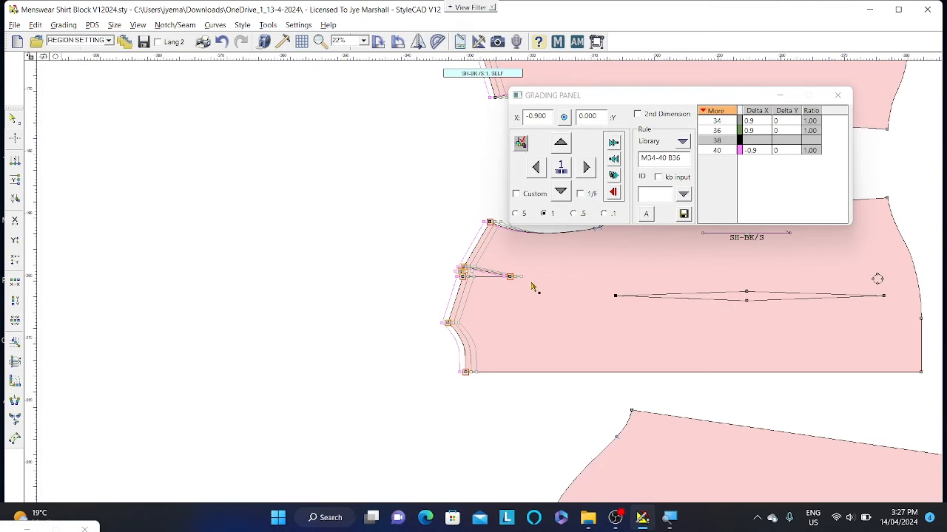
pyautogui.scroll(-1, 531, 289)
pyautogui.moveTo(513, 275); pyautogui.dragTo(386, 364, button='middle')
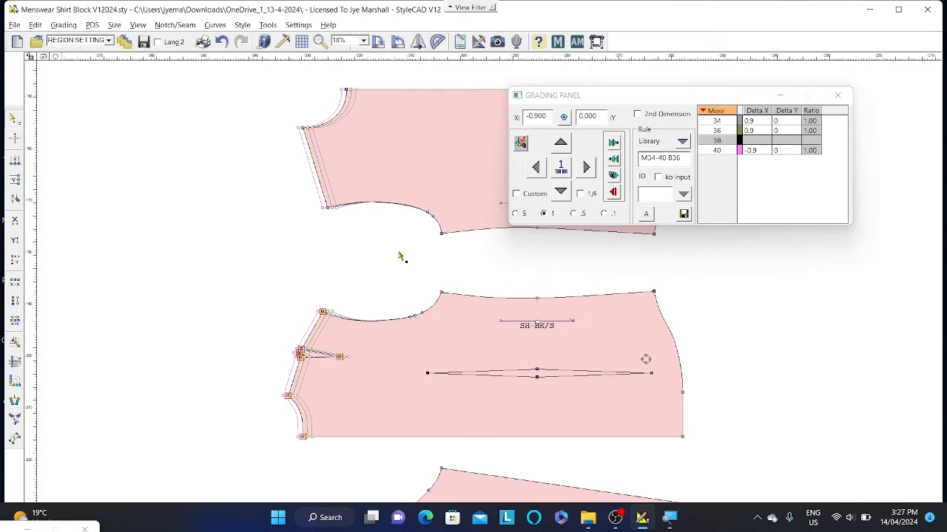
pyautogui.moveTo(392, 253); pyautogui.dragTo(191, 287, button='middle')
pyautogui.moveTo(348, 172); pyautogui.dragTo(405, 161, button='middle')
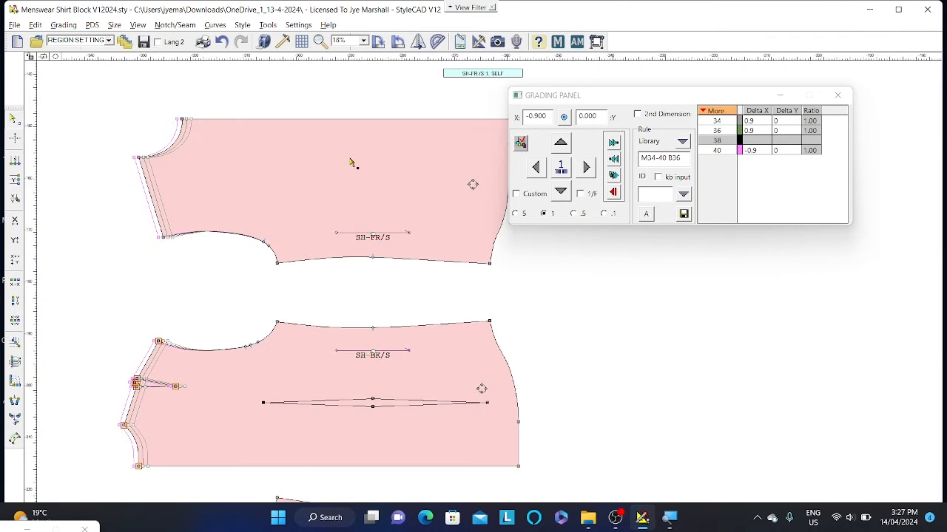
# Step: Grade the front piece's underarm, mid side-seam and hem side-seam points together by -1.200 in Y, using 5 mm and 1 mm increments
pyautogui.moveTo(404, 241); pyautogui.dragTo(380, 247, button='middle')
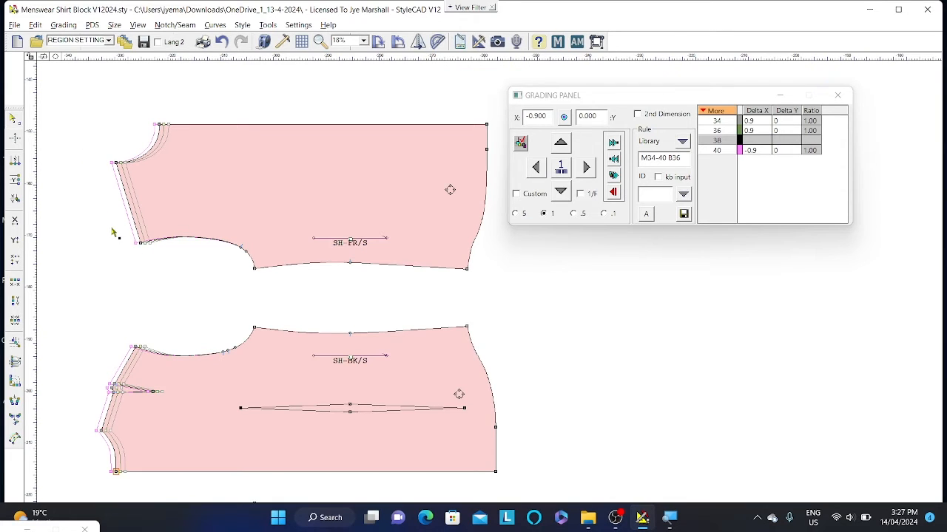
pyautogui.moveTo(112, 227); pyautogui.dragTo(414, 293)
pyautogui.moveTo(218, 253); pyautogui.dragTo(506, 293)
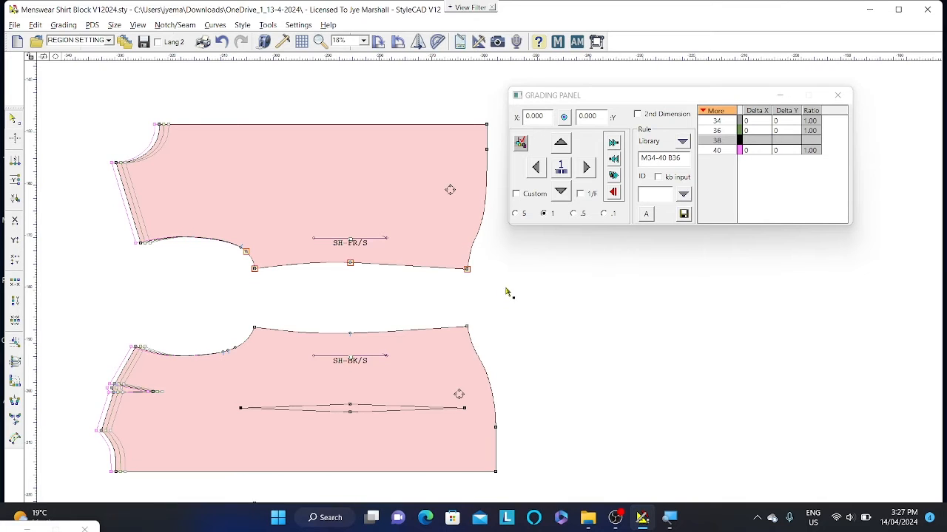
pyautogui.click(234, 258)
pyautogui.moveTo(238, 261); pyautogui.dragTo(485, 289)
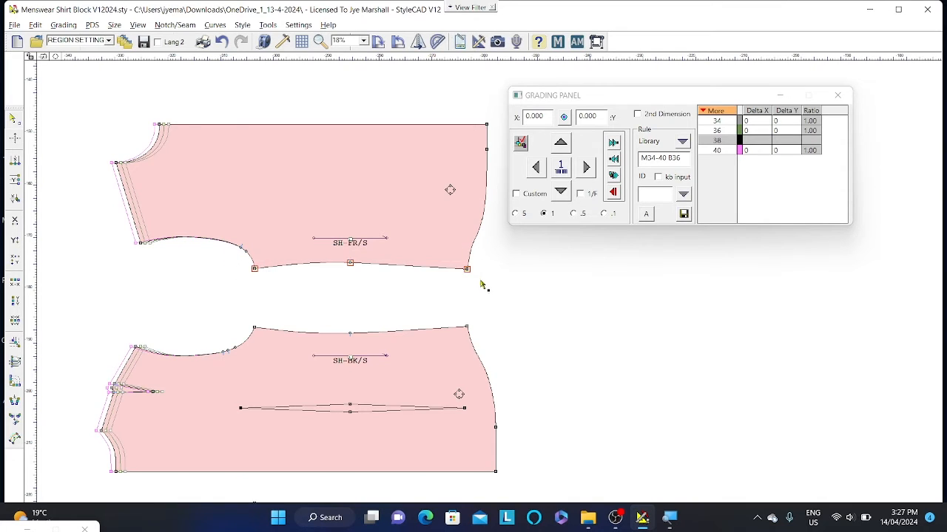
pyautogui.click(563, 171)
pyautogui.click(562, 171)
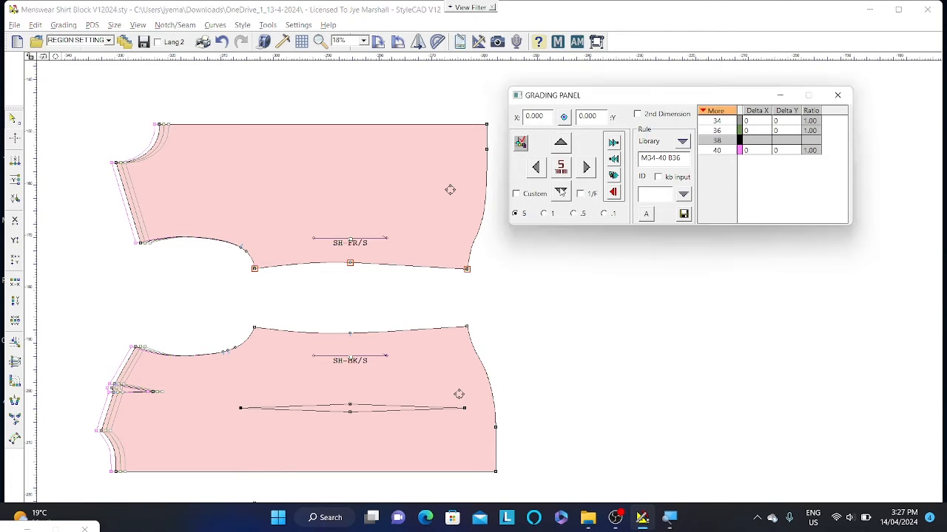
pyautogui.click(561, 192)
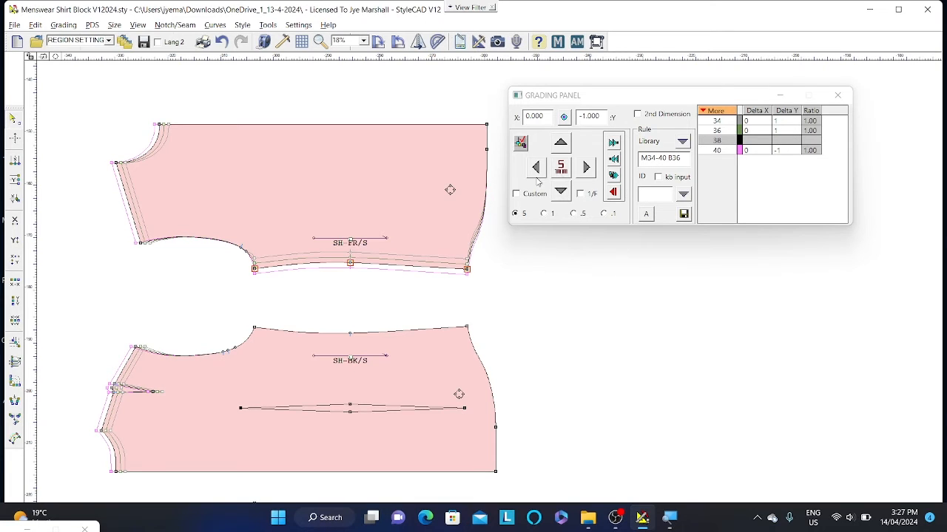
pyautogui.click(561, 193)
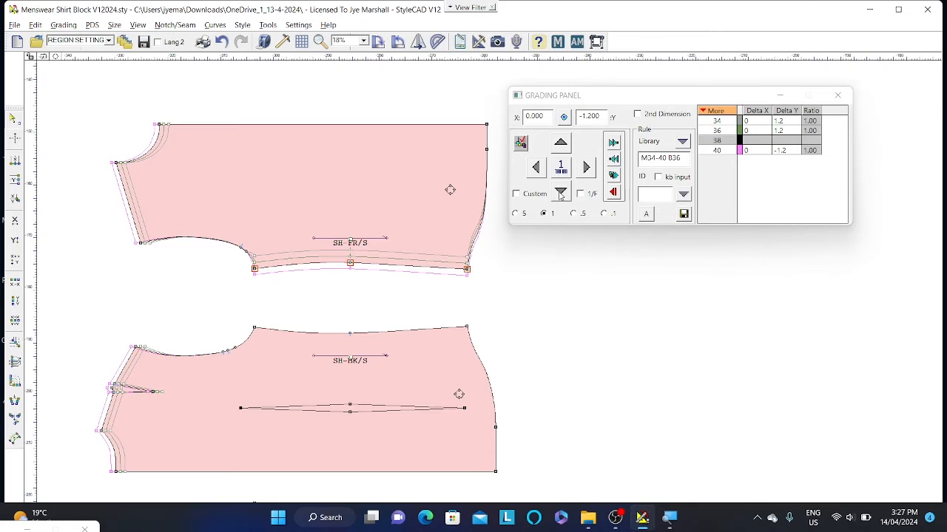
# Step: Grade the back piece's underarm, mid side-seam and hem side-seam points together by 1.200 in Y, using 5 mm and 1 mm increments
pyautogui.click(528, 292)
pyautogui.moveTo(249, 314); pyautogui.dragTo(486, 343)
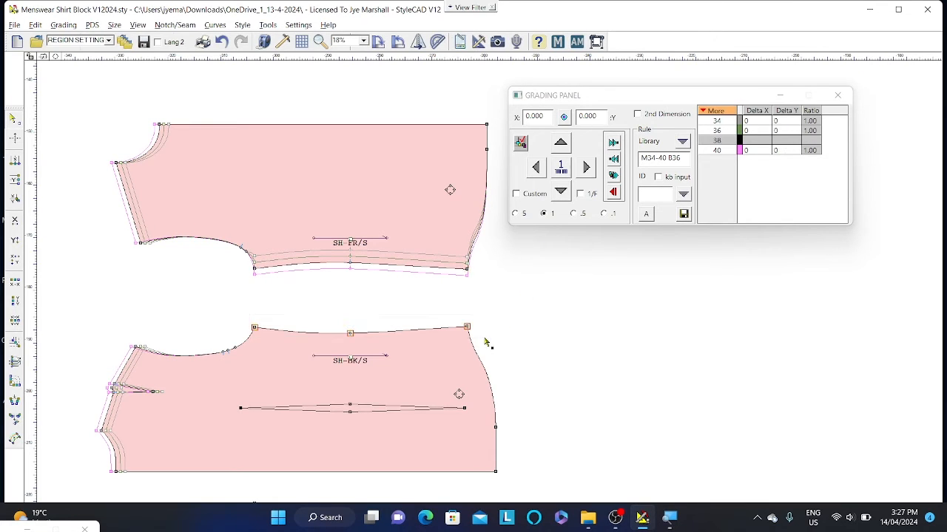
pyautogui.click(562, 172)
pyautogui.click(562, 172)
pyautogui.click(562, 173)
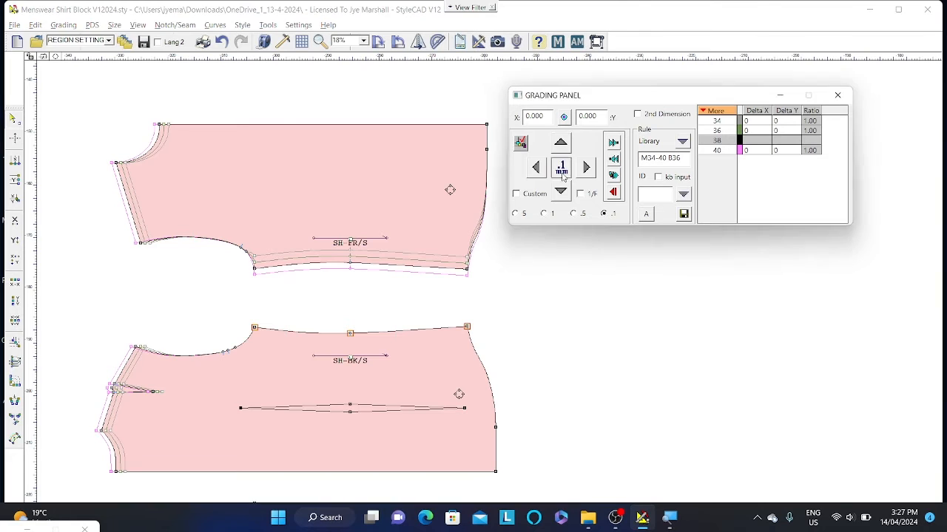
pyautogui.click(561, 142)
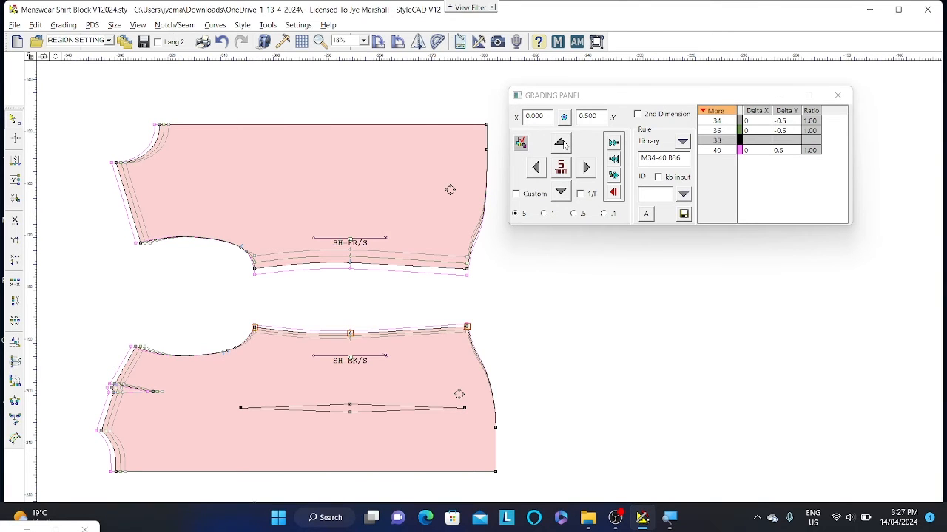
pyautogui.click(561, 143)
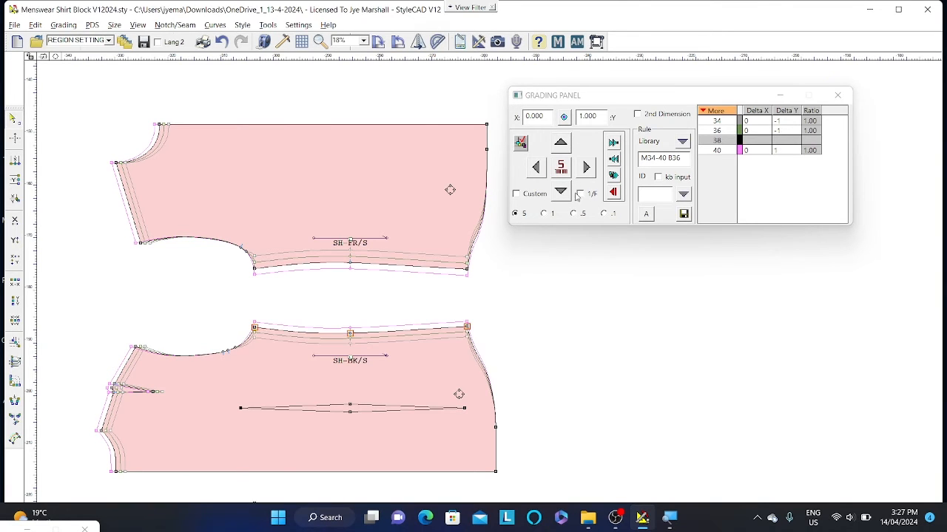
pyautogui.click(545, 214)
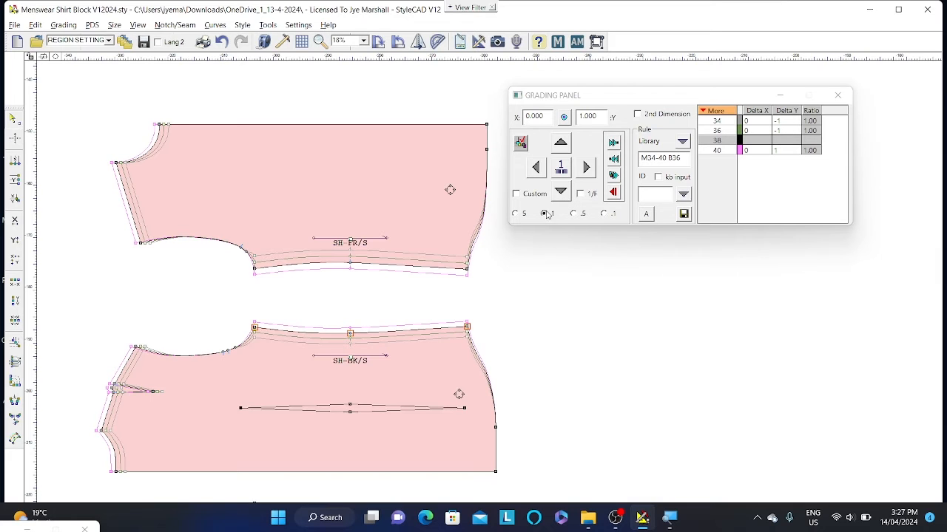
pyautogui.doubleClick(562, 144)
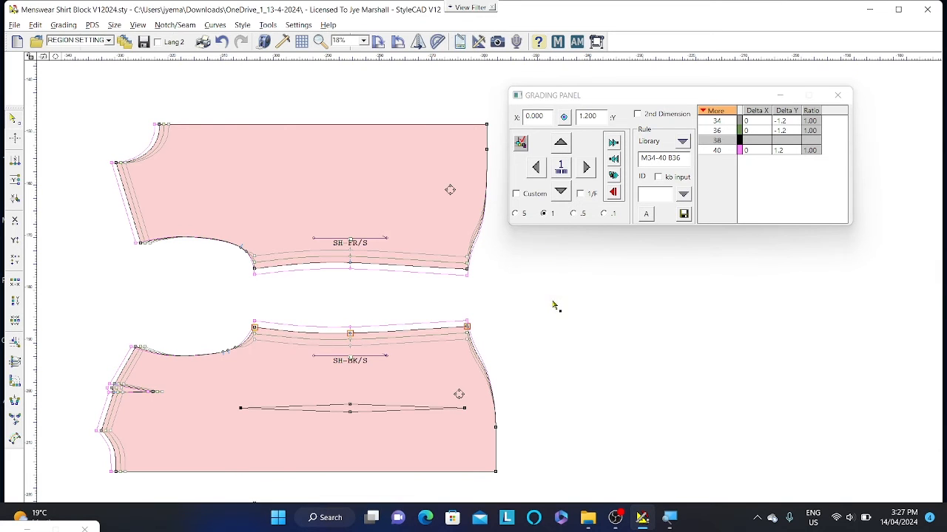
# Step: Examine the graded size lines along the side seams, shoulders and armholes of the front and back pieces
pyautogui.moveTo(502, 292); pyautogui.dragTo(539, 307, button='middle')
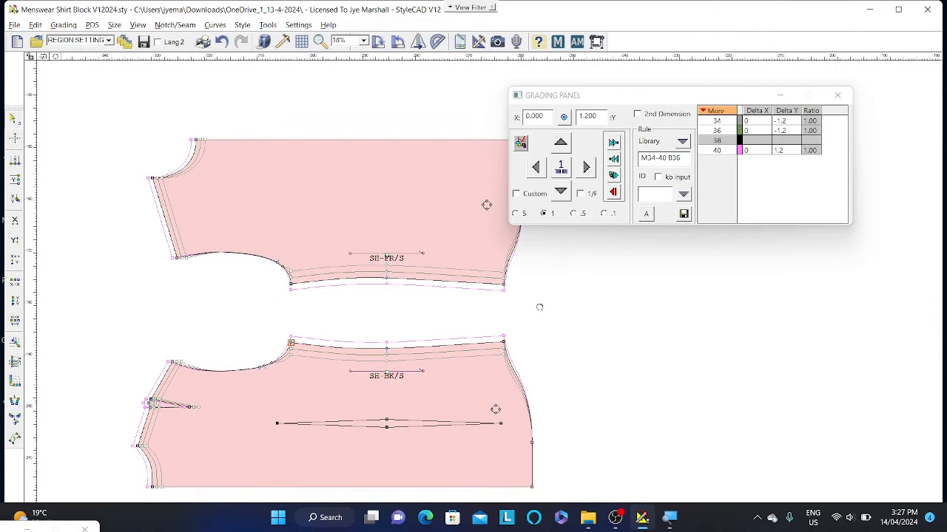
pyautogui.moveTo(395, 254); pyautogui.dragTo(327, 252, button='middle')
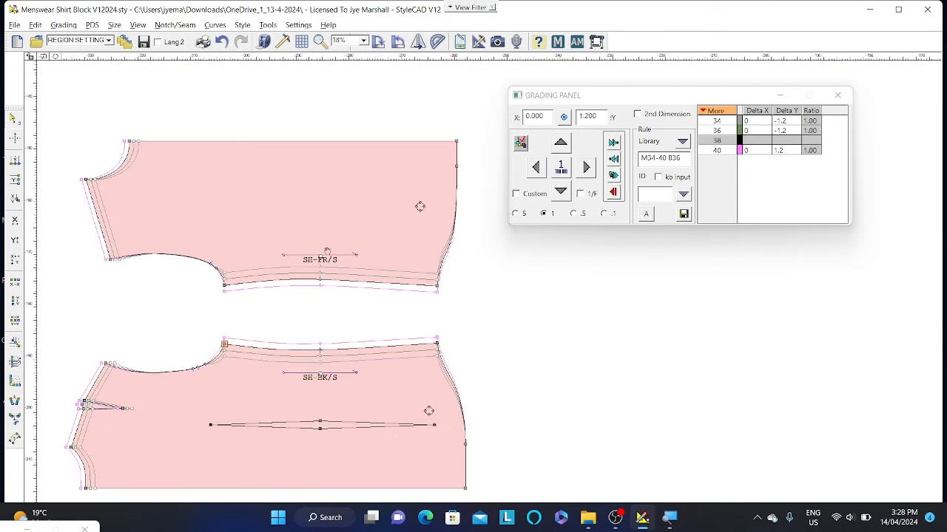
pyautogui.moveTo(452, 326); pyautogui.dragTo(443, 293, button='middle')
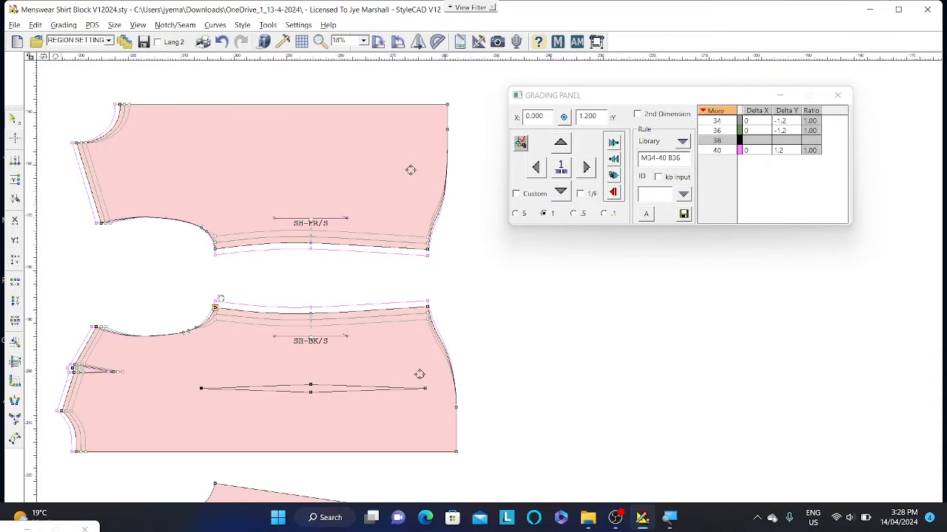
pyautogui.moveTo(218, 296); pyautogui.dragTo(304, 278, button='middle')
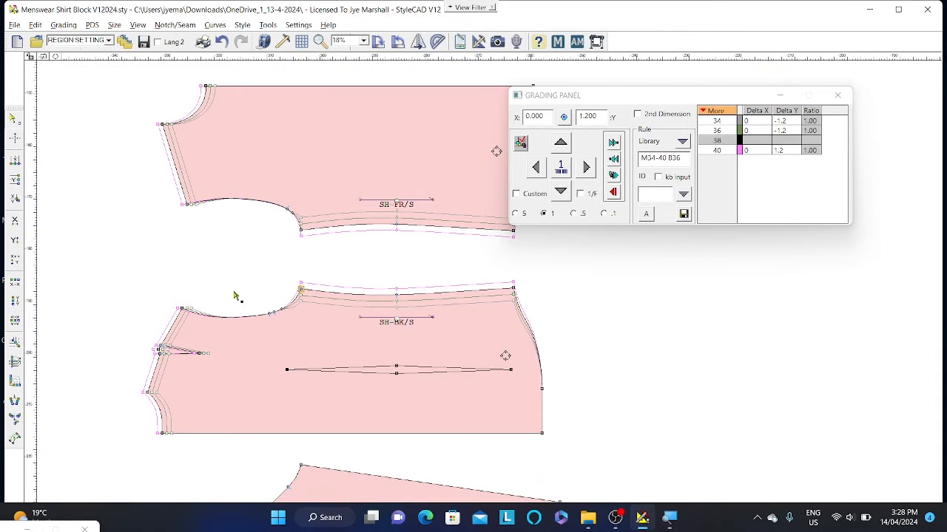
pyautogui.moveTo(252, 312); pyautogui.dragTo(253, 298, button='middle')
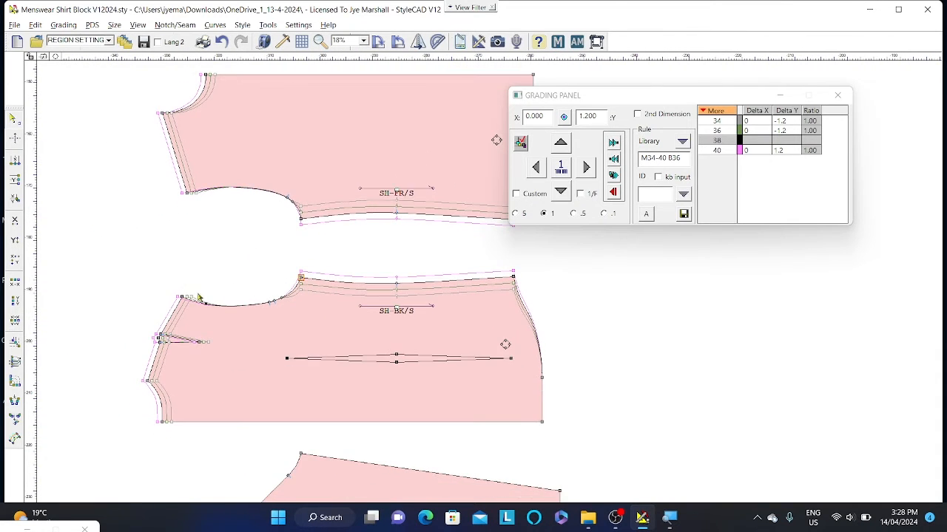
pyautogui.scroll(2, 172, 303)
pyautogui.moveTo(520, 286); pyautogui.dragTo(304, 320, button='middle')
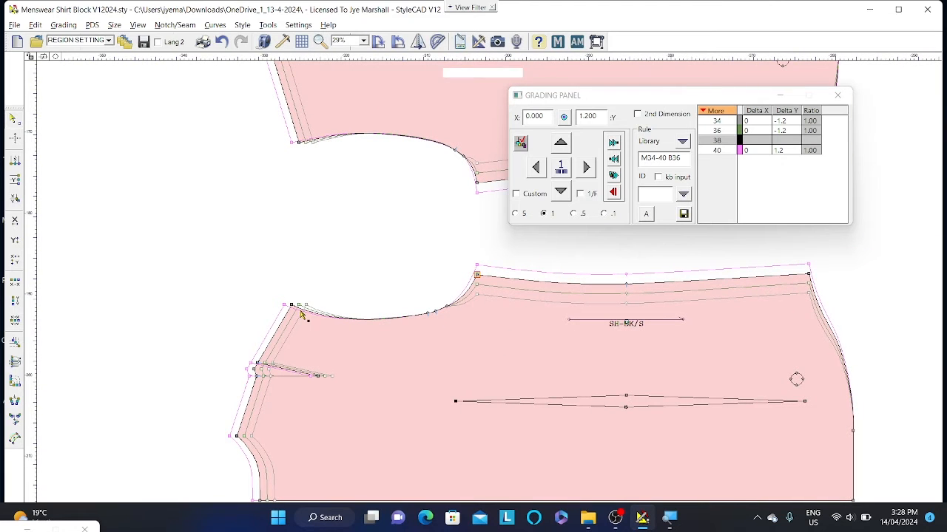
# Step: Grade the back piece's shoulder-tip point by 0.600 in Y, using 5 mm and 1 mm increments
pyautogui.moveTo(271, 290); pyautogui.dragTo(340, 333)
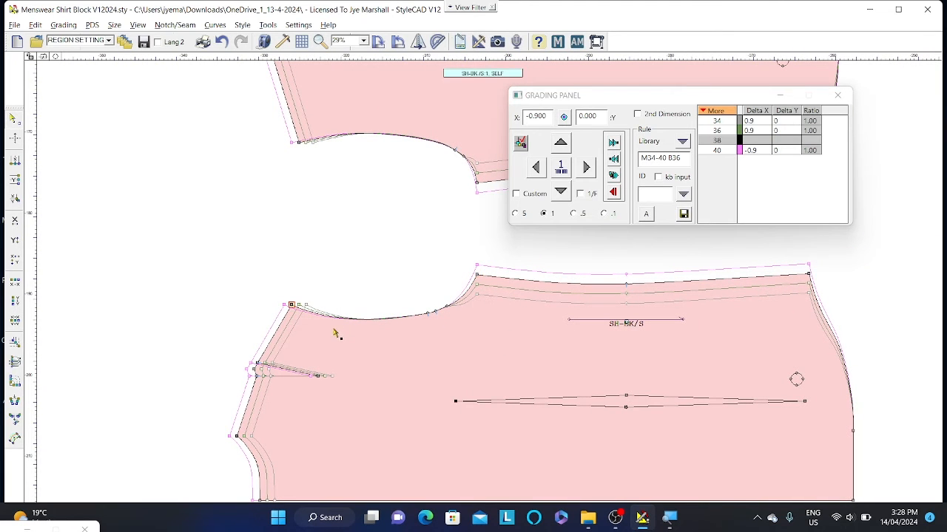
pyautogui.moveTo(227, 264); pyautogui.dragTo(225, 266, button='middle')
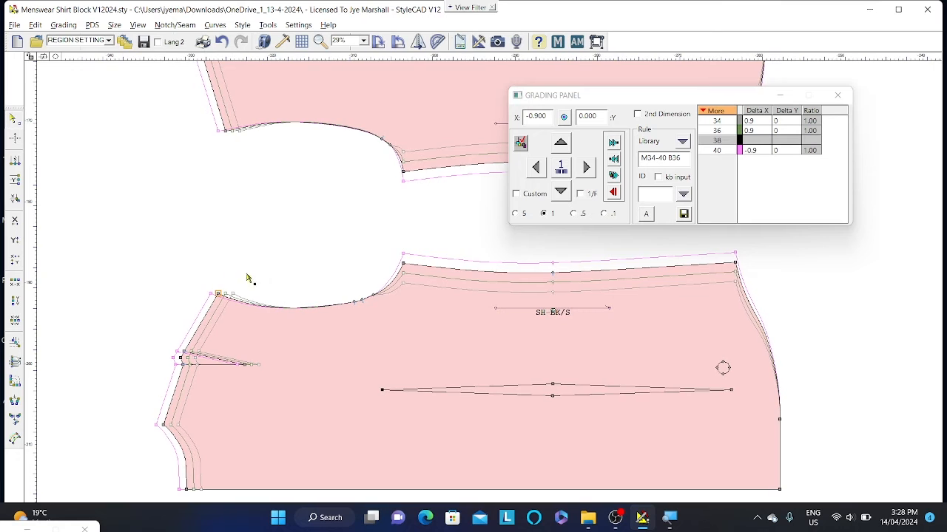
pyautogui.scroll(-1, 259, 280)
pyautogui.moveTo(485, 281); pyautogui.dragTo(295, 253, button='middle')
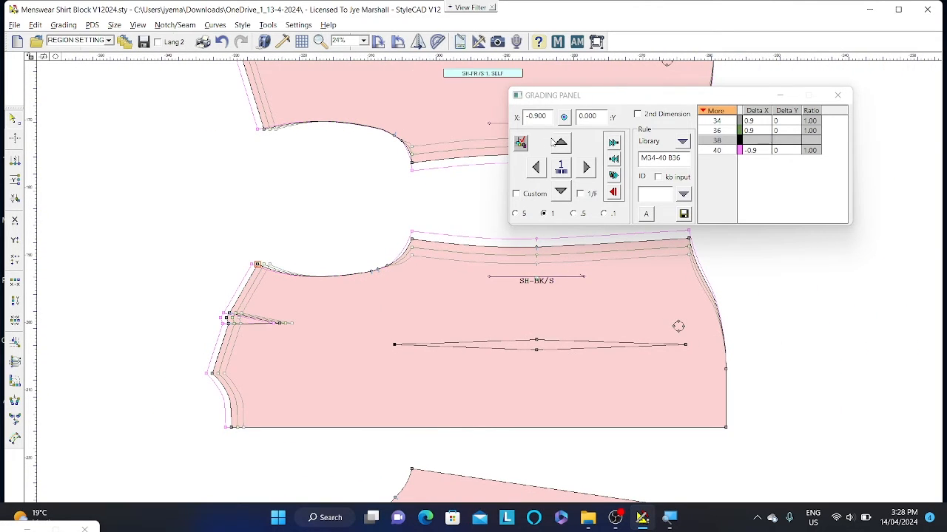
pyautogui.click(561, 169)
pyautogui.click(560, 143)
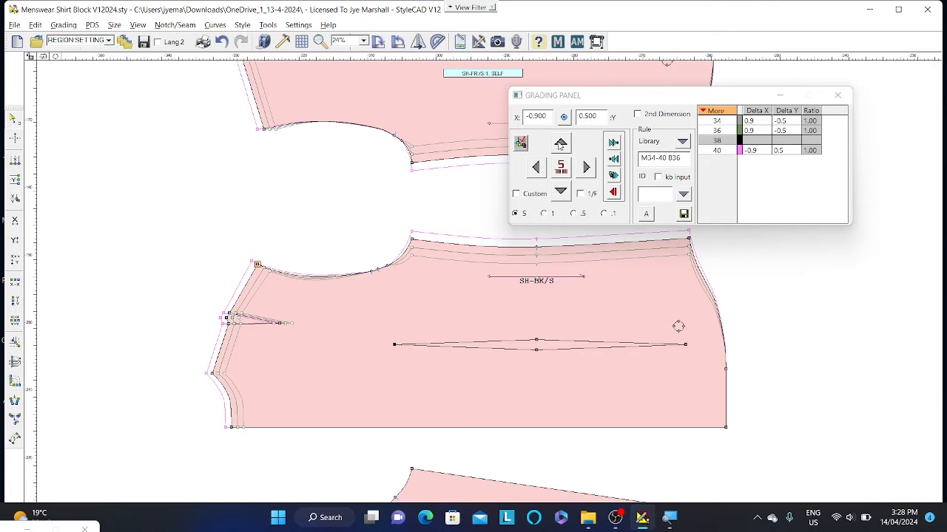
pyautogui.click(560, 168)
pyautogui.click(560, 143)
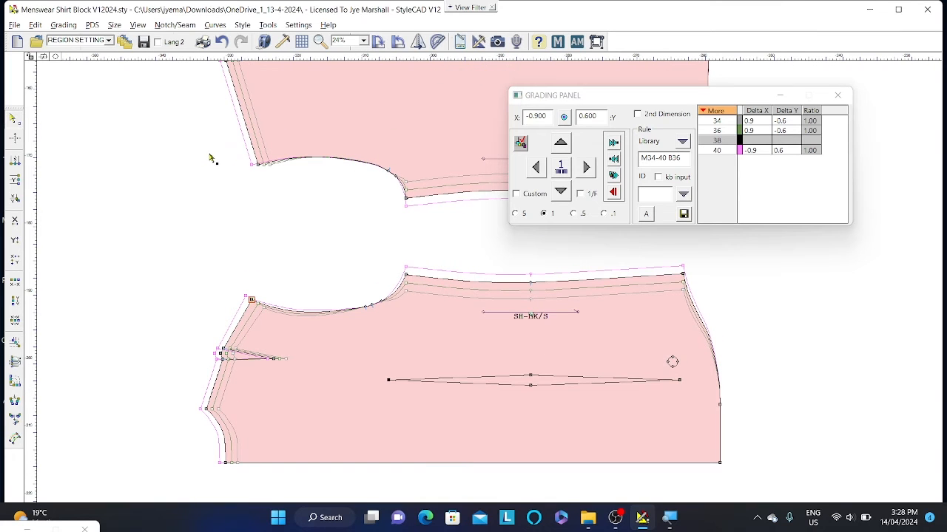
# Step: Grade the front piece's shoulder-tip point by -0.600 in Y, using 5 mm and 1 mm increments
pyautogui.moveTo(212, 150); pyautogui.dragTo(302, 191)
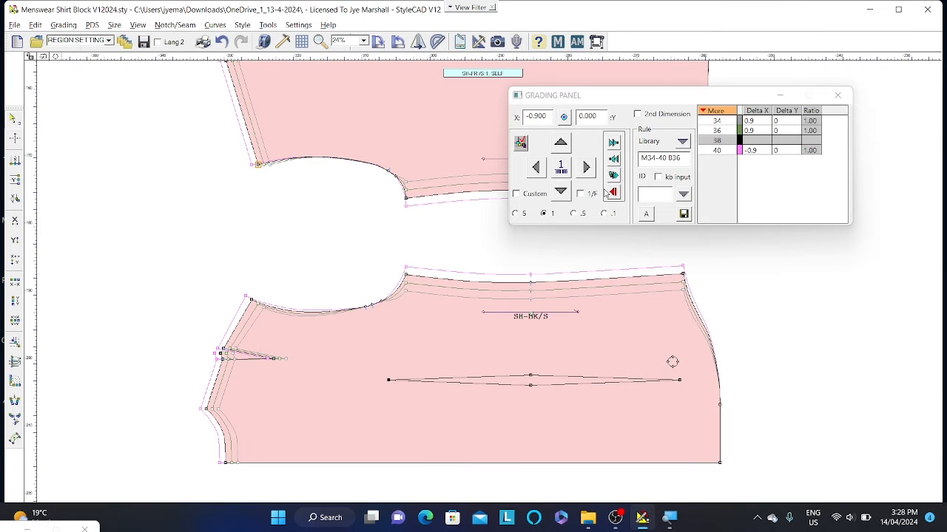
pyautogui.click(562, 169)
pyautogui.click(567, 197)
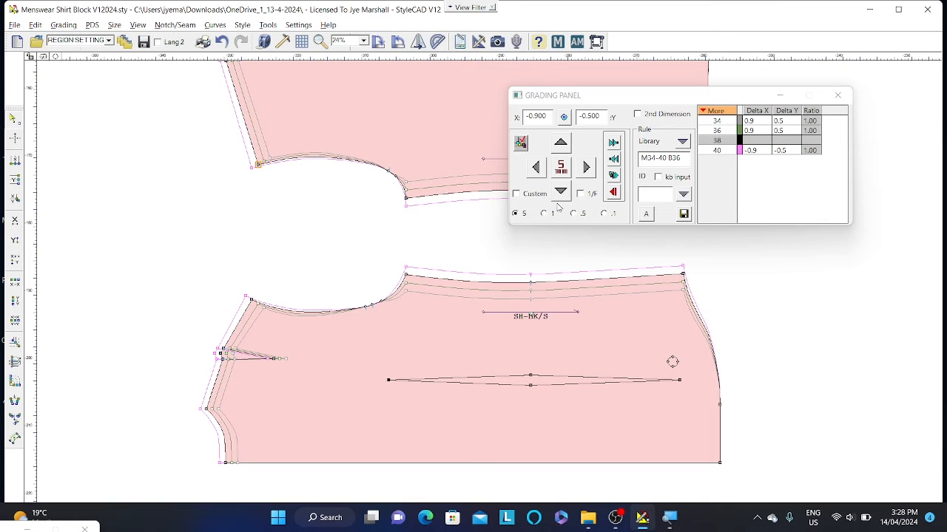
pyautogui.click(549, 214)
pyautogui.click(557, 196)
# Step: Grade the two points on the front piece's lower armhole curve by -0.600 in Y, using 5 mm and 1 mm increments
pyautogui.moveTo(419, 247); pyautogui.dragTo(408, 242, button='middle')
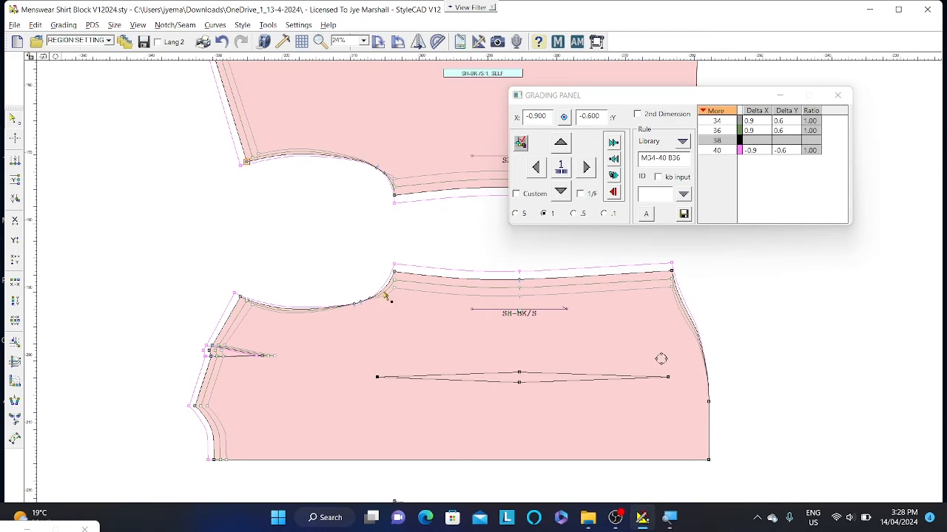
pyautogui.moveTo(369, 154); pyautogui.dragTo(400, 193)
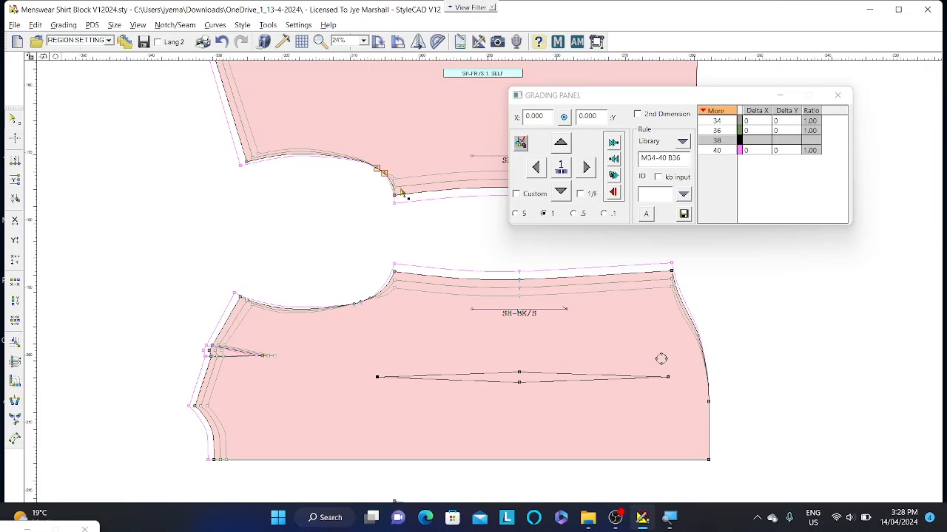
pyautogui.click(559, 175)
pyautogui.click(562, 196)
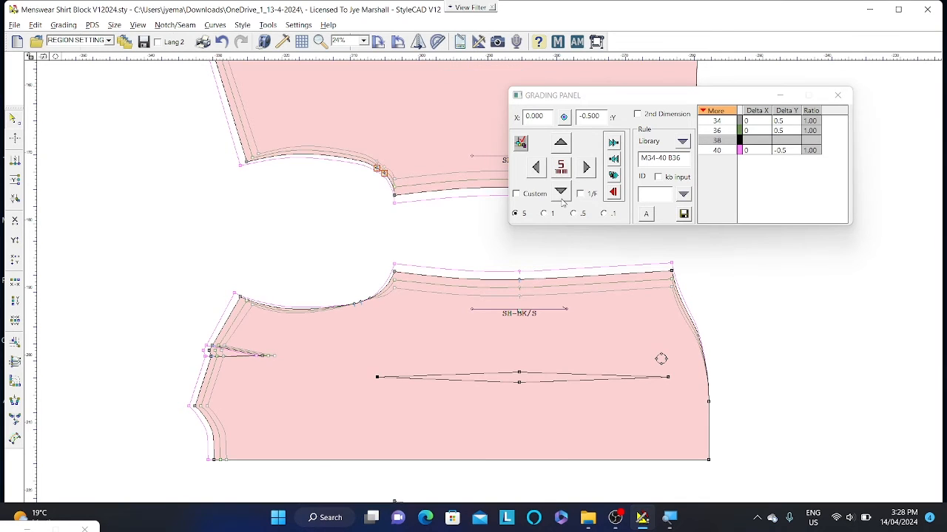
pyautogui.click(560, 168)
pyautogui.click(562, 193)
# Step: Grade the three points on the back piece's lower armhole curve by 0.600 in Y, using 5 mm and 1 mm increments
pyautogui.moveTo(386, 323); pyautogui.dragTo(377, 323)
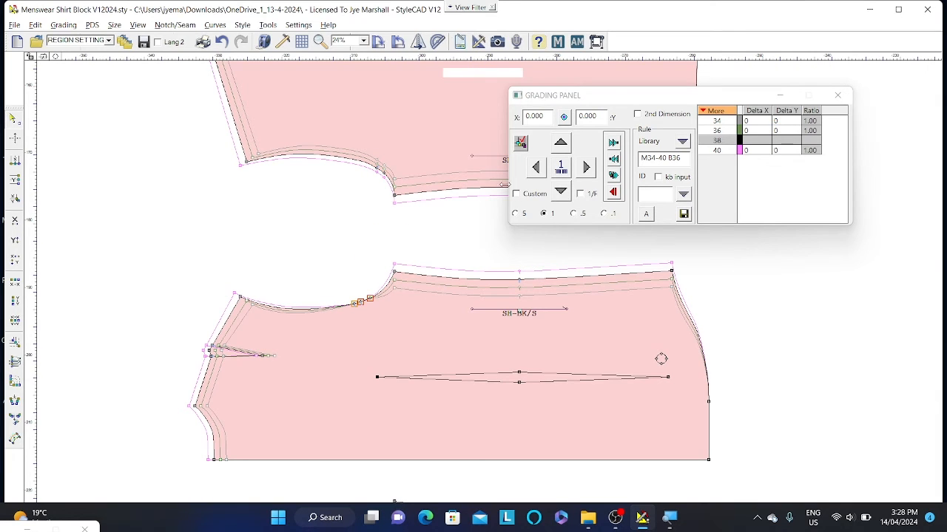
pyautogui.click(563, 167)
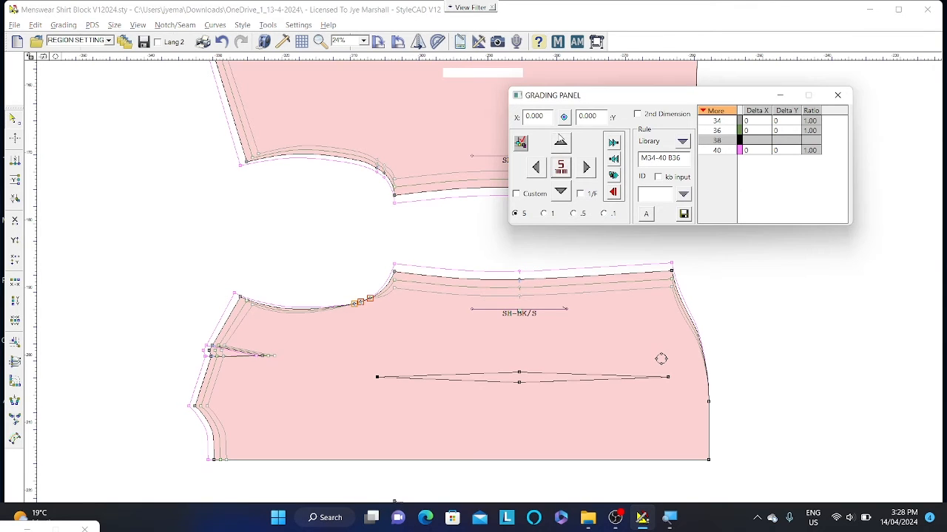
pyautogui.click(561, 142)
pyautogui.click(560, 168)
pyautogui.click(561, 142)
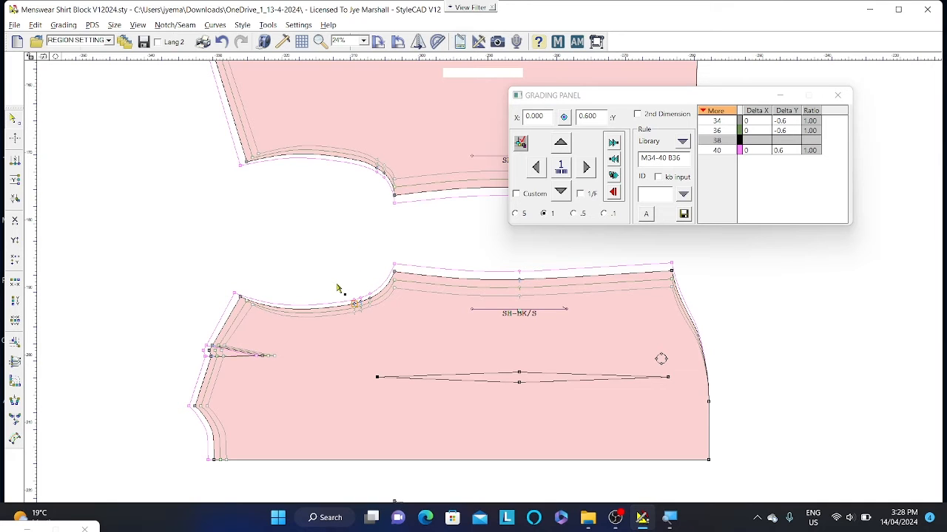
# Step: Grade the back piece's three lower armhole points in the negative X direction, by 5 mm plus a 1 mm increment
pyautogui.click(566, 173)
pyautogui.click(544, 171)
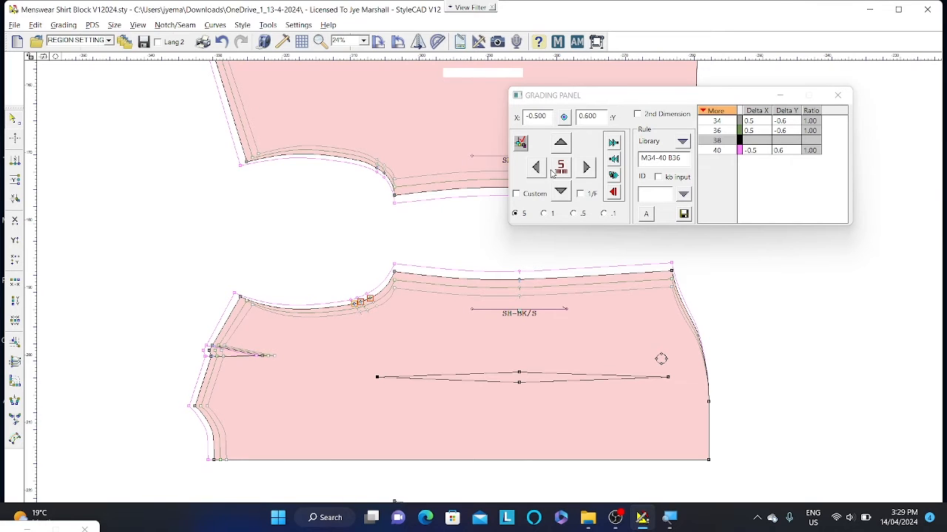
pyautogui.click(546, 213)
pyautogui.click(535, 168)
# Step: Grade the two points on the front piece's lower armhole curve by -0.600 in X, using 5 mm and 1 mm increments
pyautogui.moveTo(349, 143); pyautogui.dragTo(387, 190)
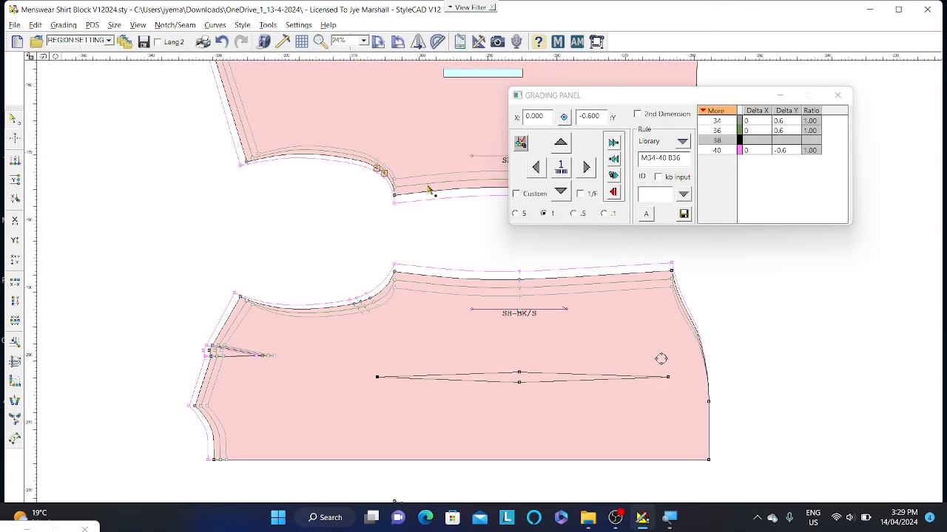
pyautogui.click(562, 167)
pyautogui.click(562, 167)
pyautogui.click(537, 168)
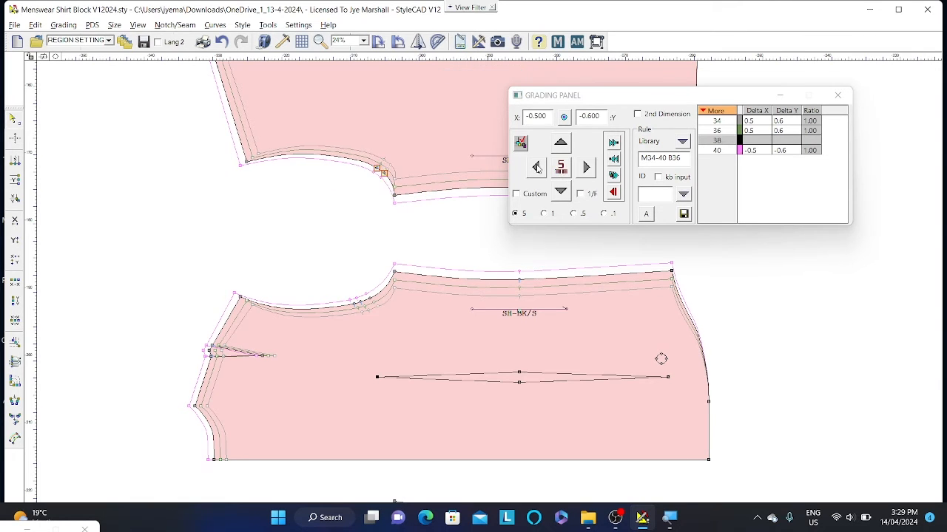
pyautogui.click(536, 168)
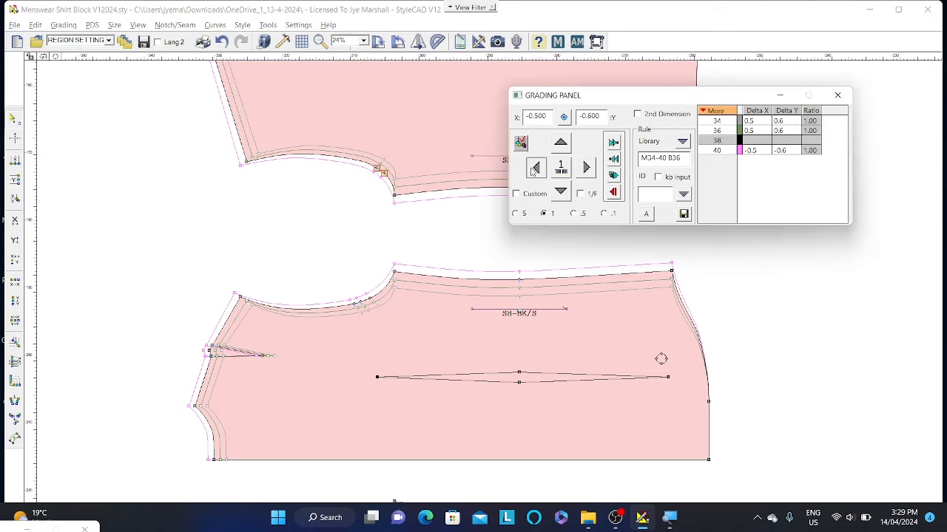
# Step: Grade the upper and lower middle points of the back piece's waist dart by -0.600 in X, using 5 mm and 1 mm increments
pyautogui.moveTo(614, 264); pyautogui.dragTo(593, 271, button='middle')
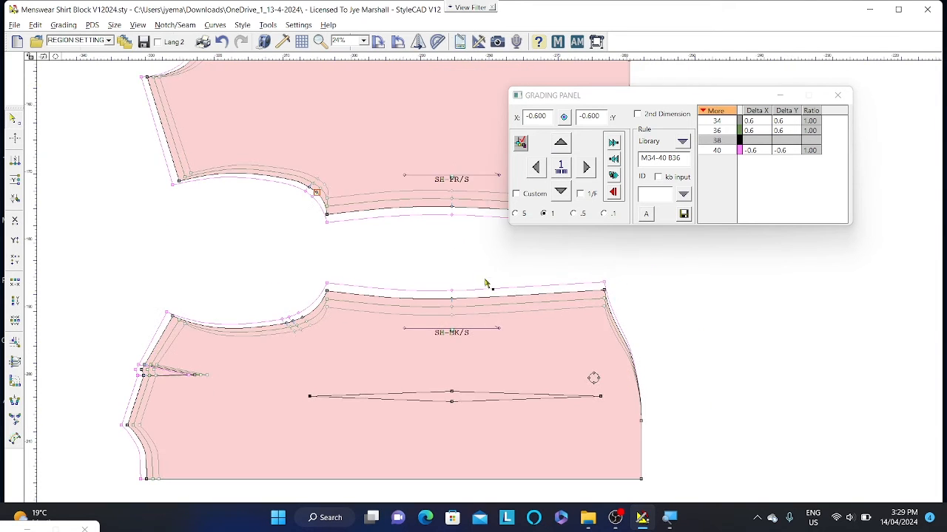
pyautogui.scroll(-2, 486, 280)
pyautogui.moveTo(522, 267); pyautogui.dragTo(579, 279, button='middle')
pyautogui.moveTo(446, 281); pyautogui.dragTo(412, 217, button='middle')
pyautogui.scroll(2, 396, 292)
pyautogui.moveTo(552, 281); pyautogui.dragTo(471, 302, button='middle')
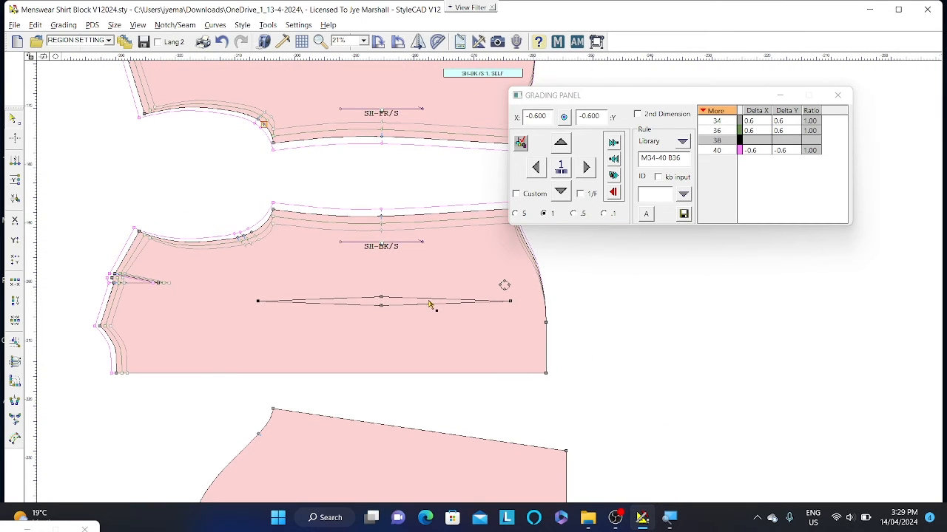
pyautogui.moveTo(360, 289); pyautogui.dragTo(399, 326)
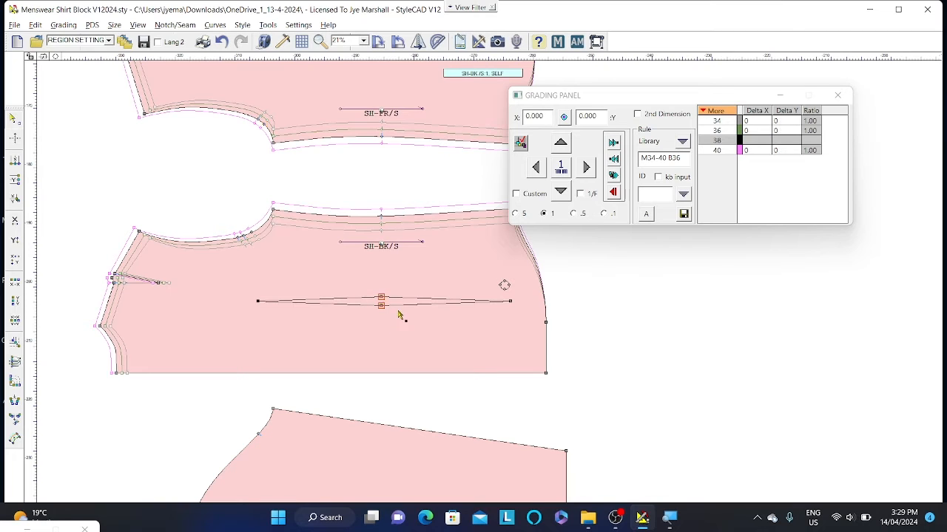
pyautogui.click(560, 167)
pyautogui.click(558, 170)
pyautogui.click(535, 169)
pyautogui.click(560, 170)
pyautogui.click(535, 168)
# Step: Grade the armhole-side end point of the back piece's waist dart by -0.600 in X, using 5 mm and 1 mm increments
pyautogui.moveTo(239, 287); pyautogui.dragTo(293, 328)
pyautogui.click(556, 173)
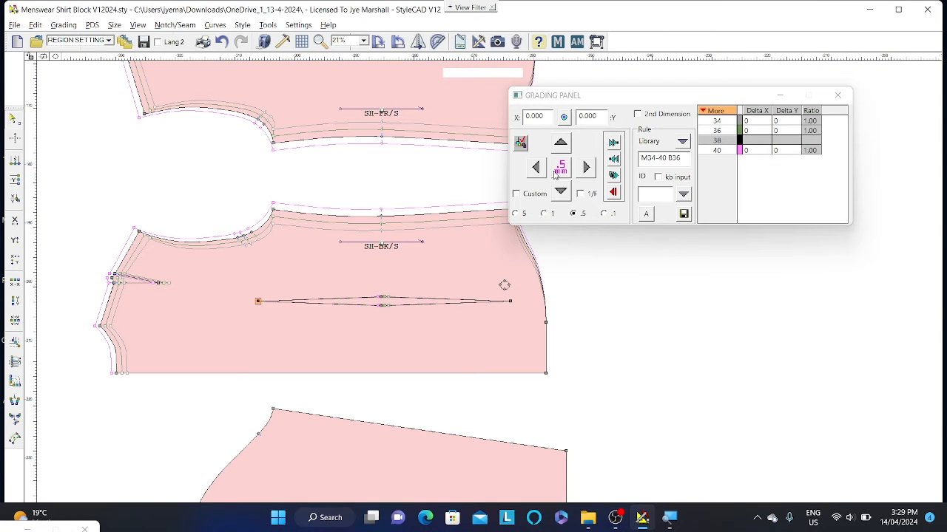
pyautogui.click(557, 173)
pyautogui.click(556, 174)
pyautogui.click(536, 168)
pyautogui.click(540, 174)
pyautogui.scroll(-2, 374, 309)
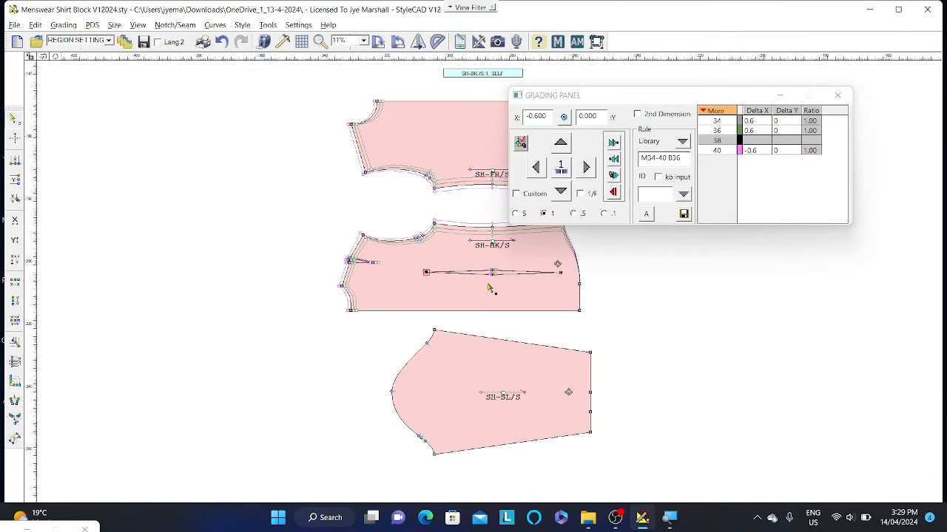
# Step: Grade all the points of the back piece's waist dart together by 0.300 in Y, using 1 mm increments
pyautogui.scroll(2, 491, 287)
pyautogui.scroll(2, 479, 273)
pyautogui.scroll(-2, 479, 272)
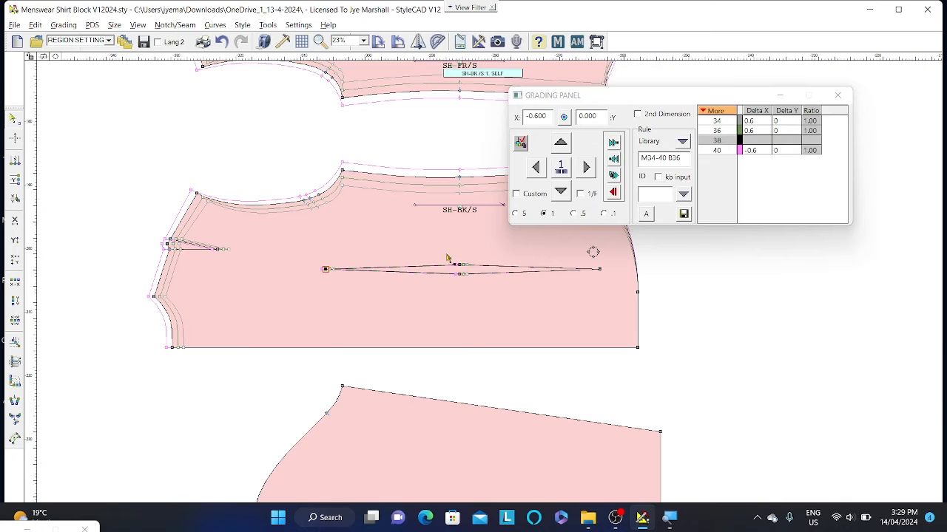
pyautogui.moveTo(313, 258); pyautogui.dragTo(618, 288)
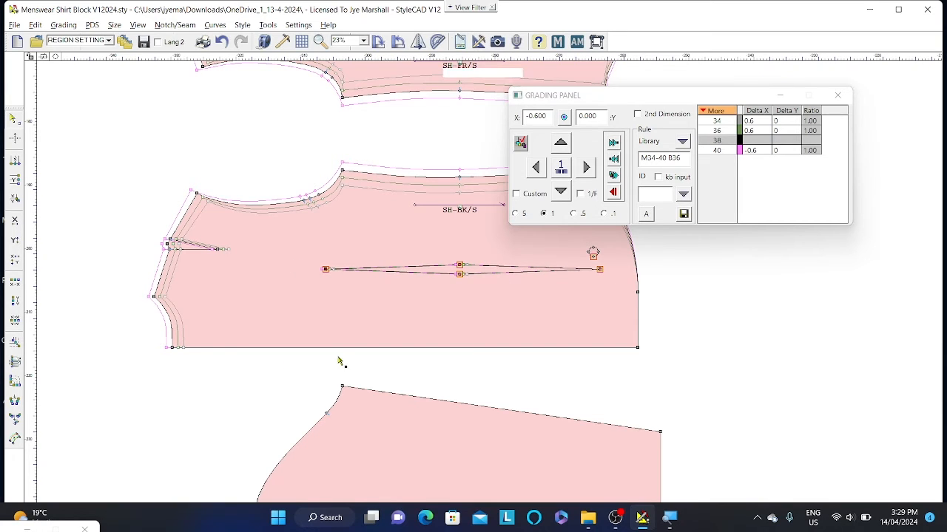
pyautogui.click(562, 151)
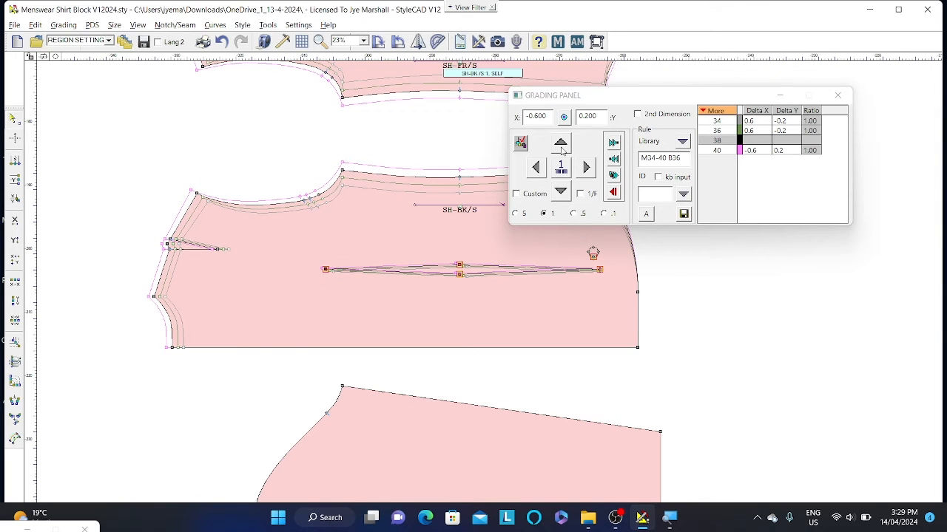
pyautogui.click(562, 150)
pyautogui.scroll(-2, 501, 274)
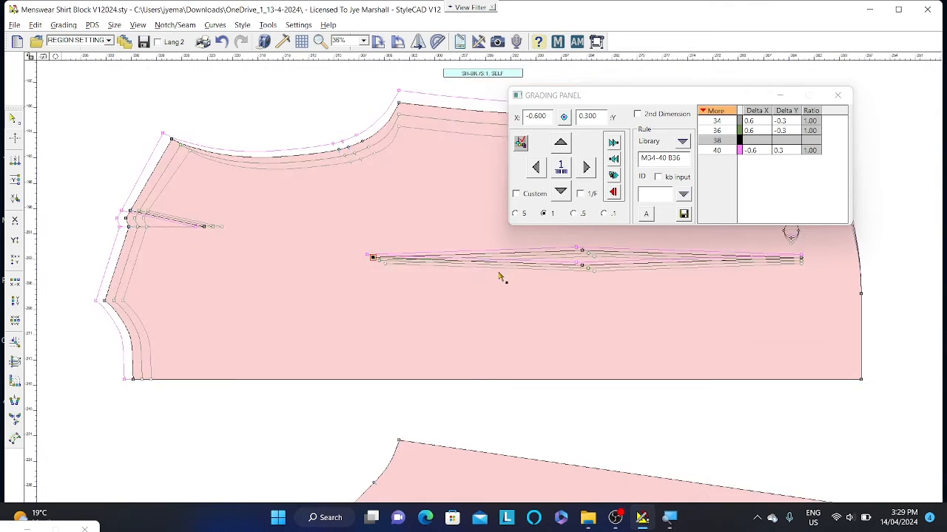
pyautogui.scroll(5, 484, 282)
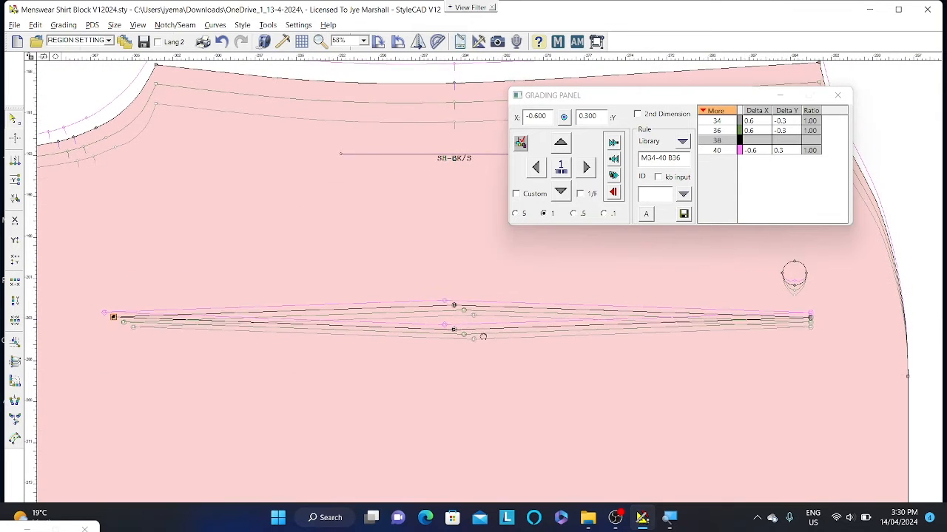
pyautogui.scroll(-3, 482, 329)
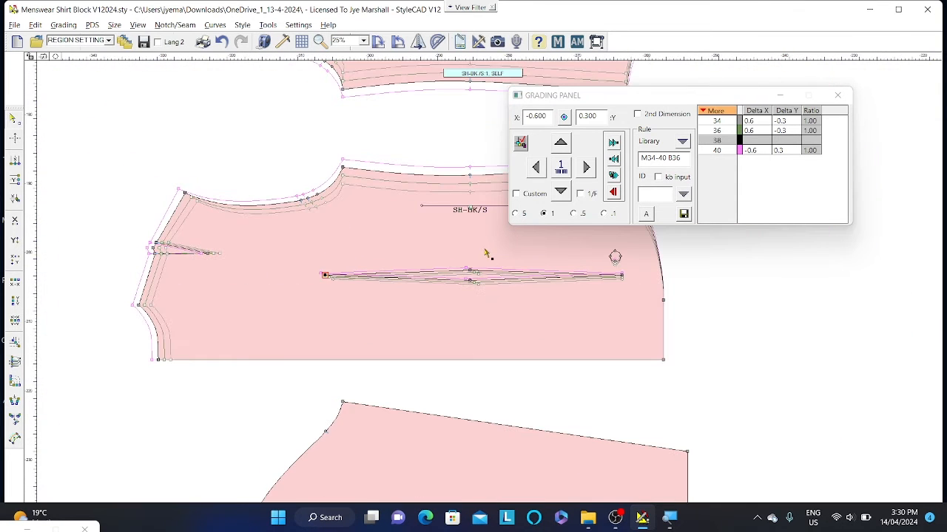
pyautogui.scroll(-3, 500, 268)
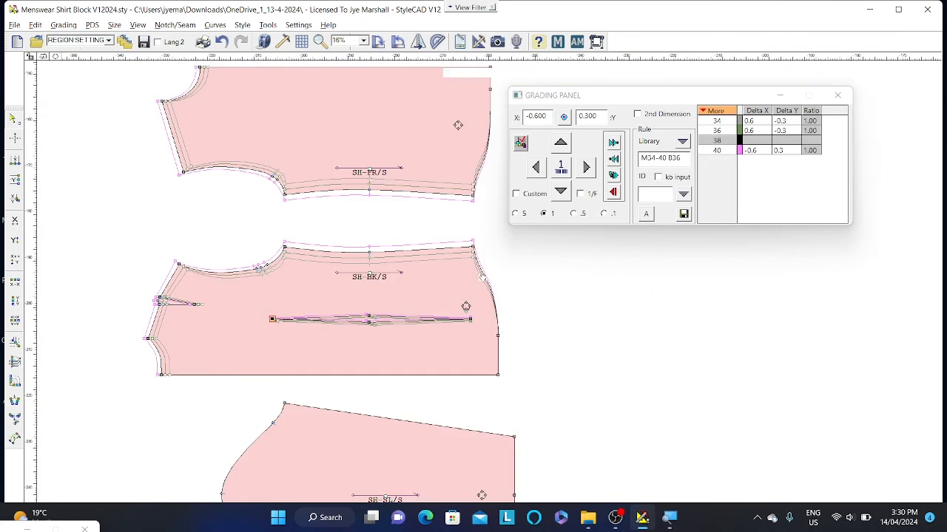
# Step: Clear the grading from the front piece's side-seam and lower armhole points, and undo that clearing
pyautogui.moveTo(521, 343); pyautogui.dragTo(481, 284, button='middle')
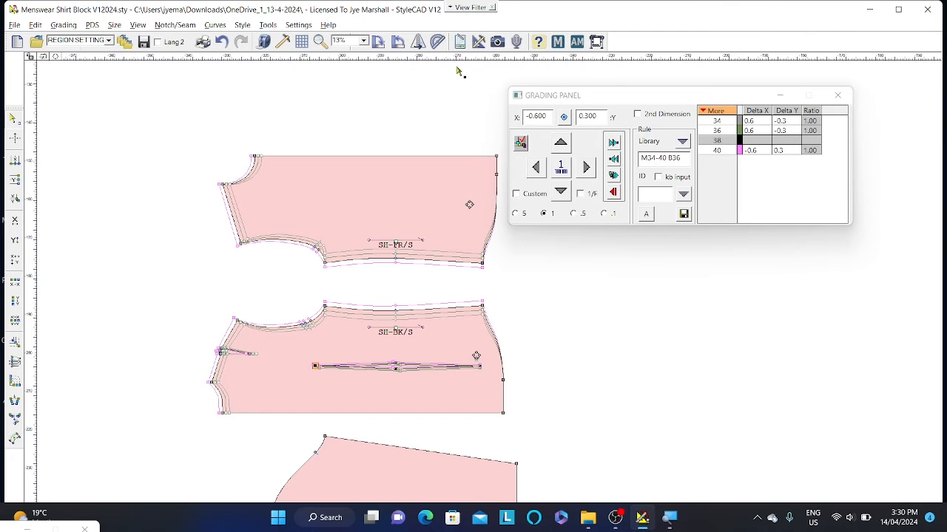
pyautogui.moveTo(597, 108); pyautogui.dragTo(647, 103)
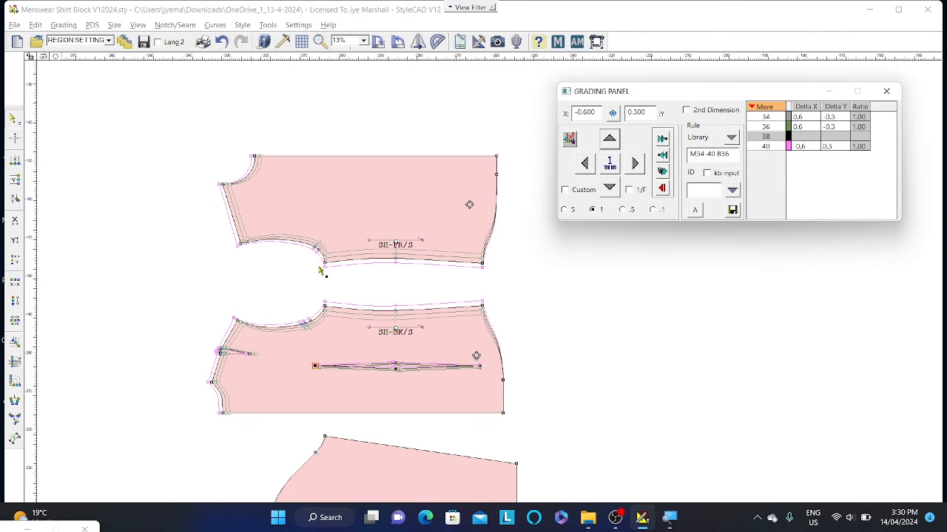
pyautogui.moveTo(323, 248); pyautogui.dragTo(505, 279)
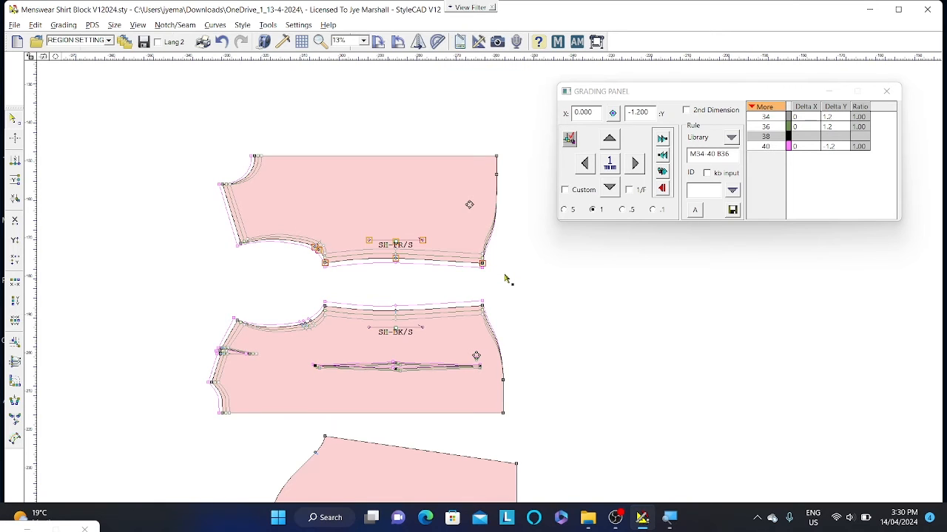
pyautogui.press('Delete')
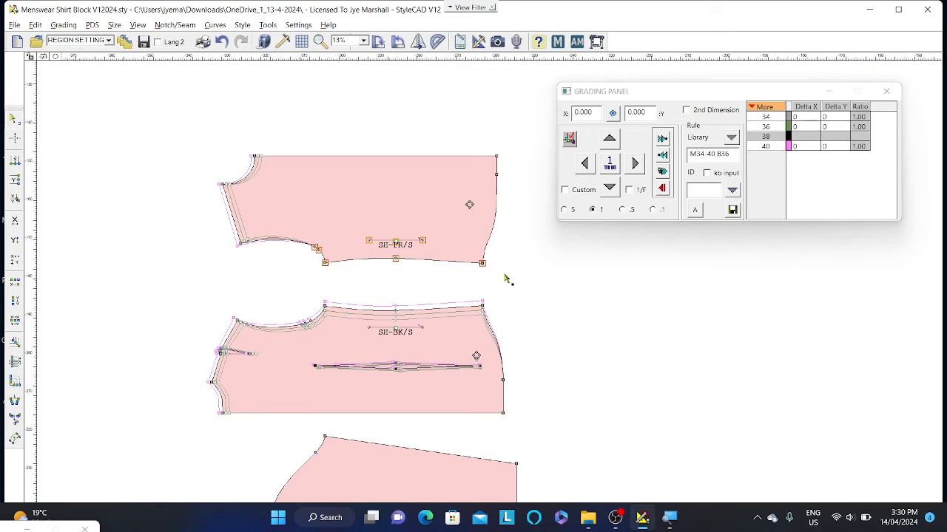
pyautogui.hotkey('ctrl', 'z')
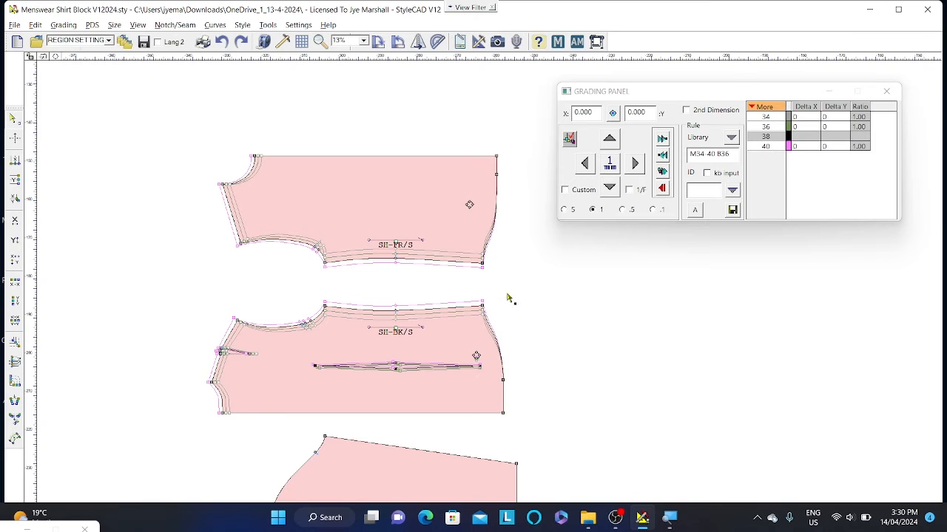
# Step: Clear the grading of the front piece's side-seam hem point and copy the underarm point's -1.200 Y grading onto it
pyautogui.click(483, 265)
pyautogui.press('Delete')
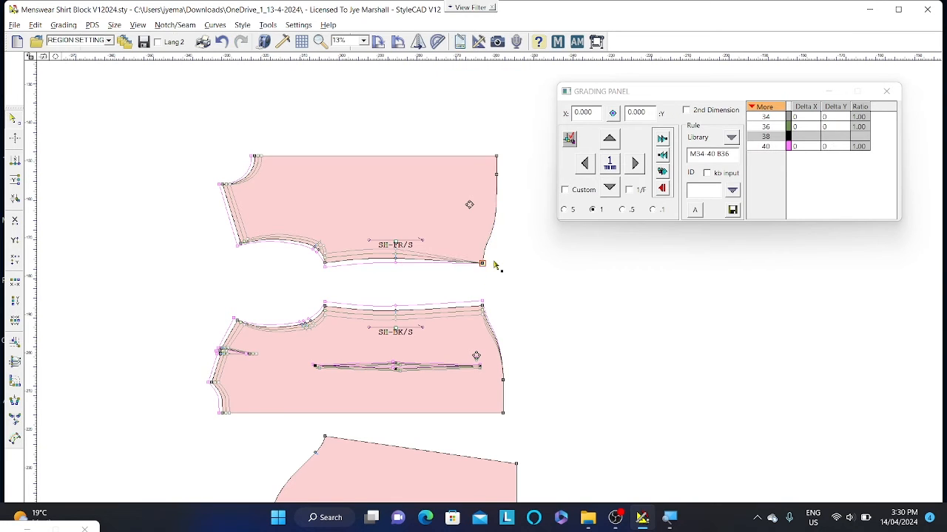
pyautogui.click(324, 264)
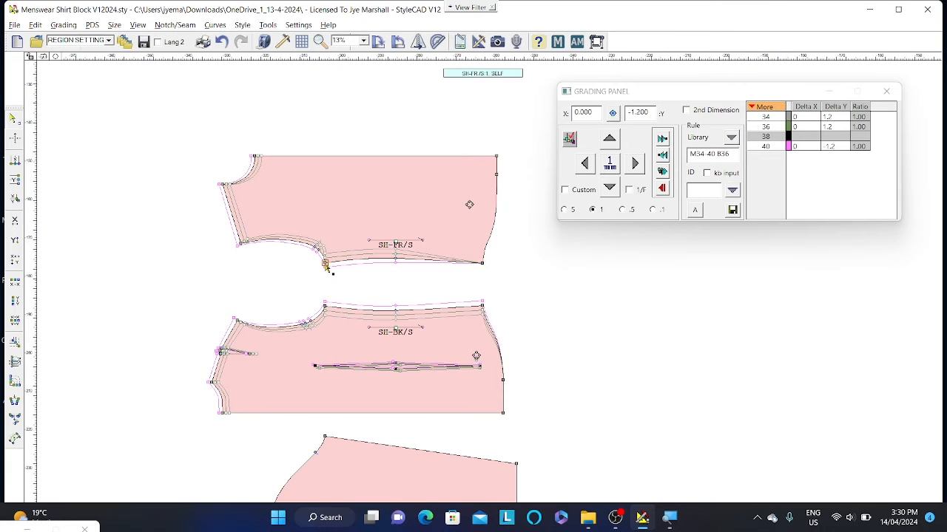
pyautogui.click(483, 264)
pyautogui.hotkey('ctrl', 'v')
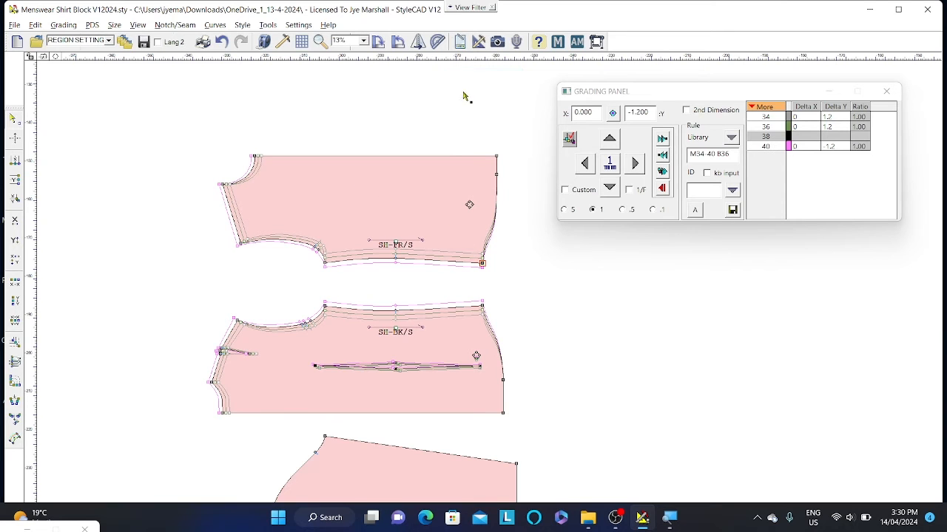
# Step: In pattern editing mode, move the front piece's centre-front line slightly outward with the line segment tool, and return to grading mode
pyautogui.click(478, 43)
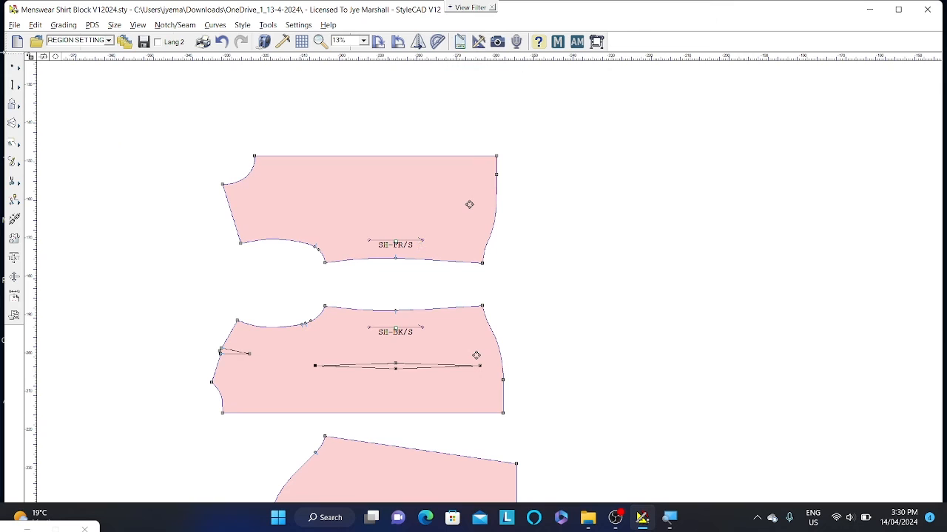
pyautogui.click(14, 67)
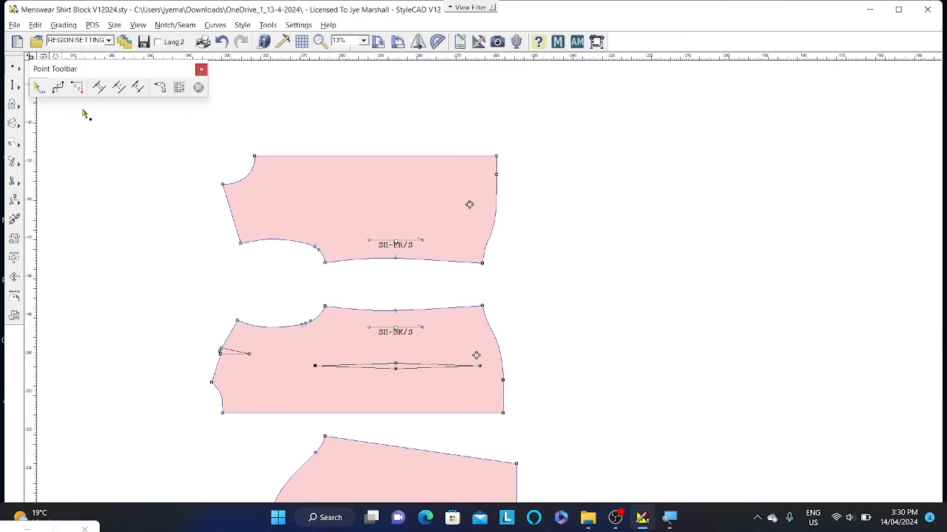
pyautogui.click(14, 85)
pyautogui.click(38, 115)
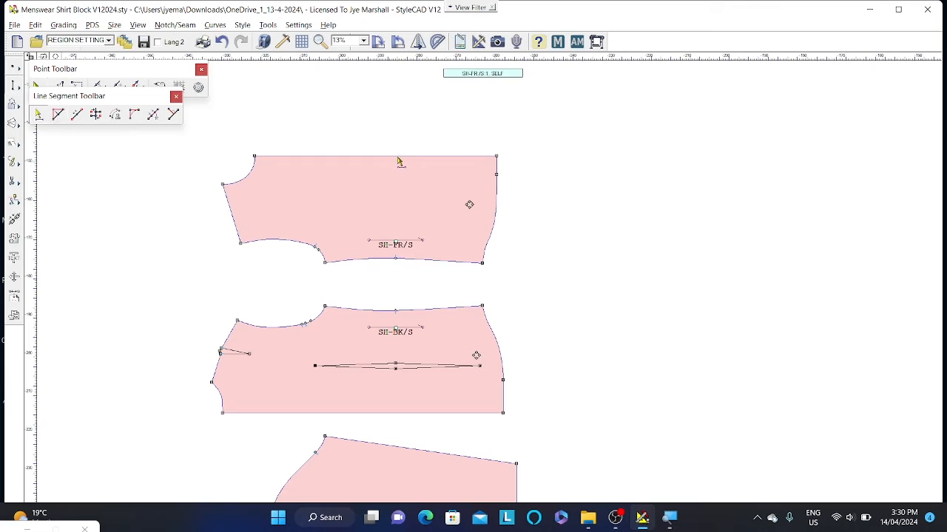
pyautogui.click(398, 162)
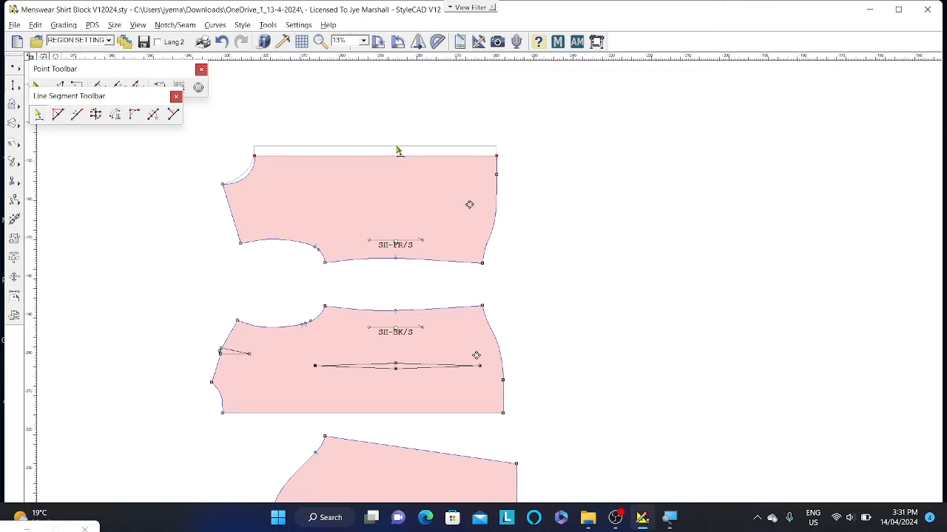
pyautogui.click(400, 152)
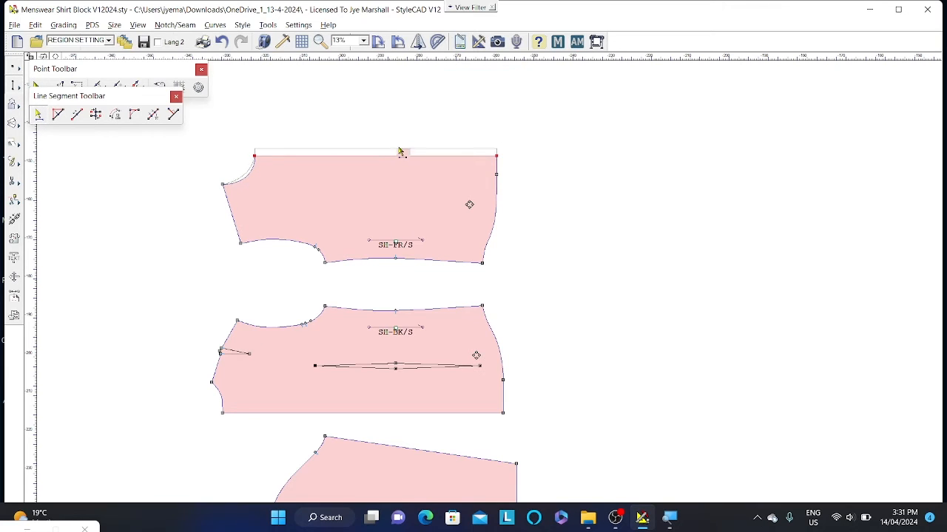
pyautogui.hotkey('ctrl', 'z')
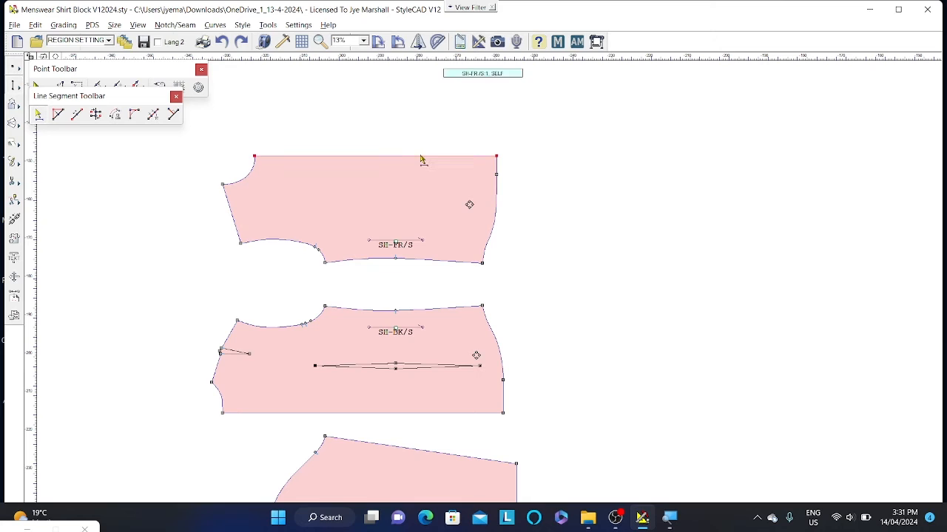
pyautogui.moveTo(421, 160)
pyautogui.mouseDown()
pyautogui.moveTo(418, 126)
pyautogui.moveTo(423, 151)
pyautogui.mouseUp()
pyautogui.click(479, 42)
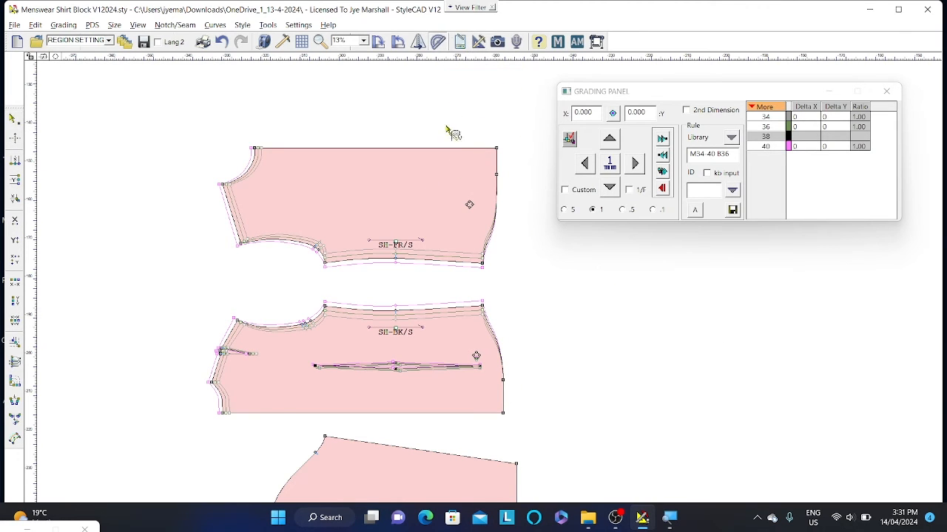
# Step: In pattern editing mode, extend the front piece's hem by moving its side-seam corner and the hem point beside centre front outward
pyautogui.click(478, 43)
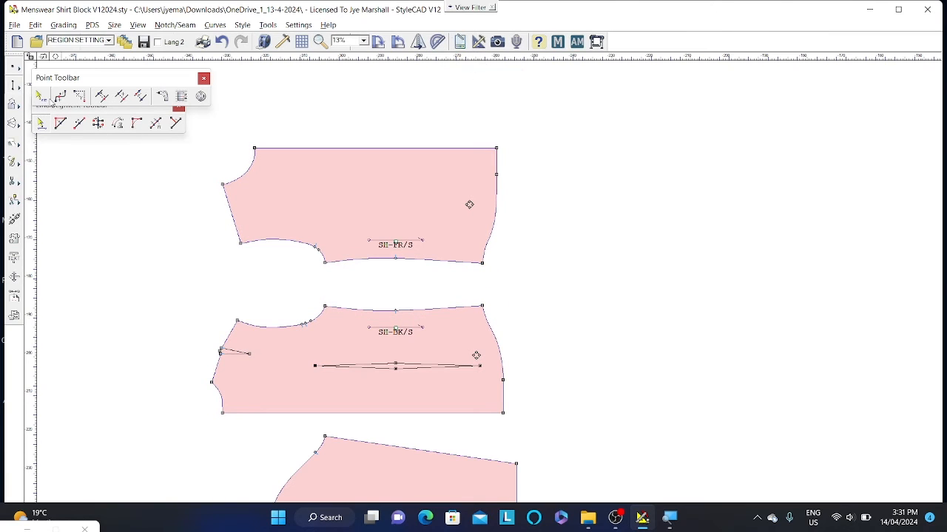
pyautogui.moveTo(485, 268); pyautogui.dragTo(584, 289)
pyautogui.moveTo(498, 178); pyautogui.dragTo(566, 150)
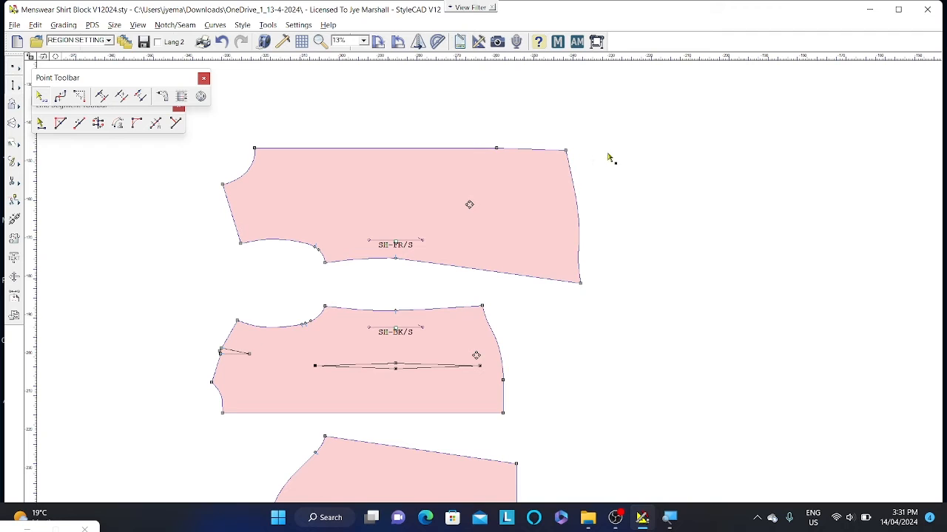
# Step: Return to grading mode and undo the outline edits made to the front piece's hem and centre-front line
pyautogui.click(479, 42)
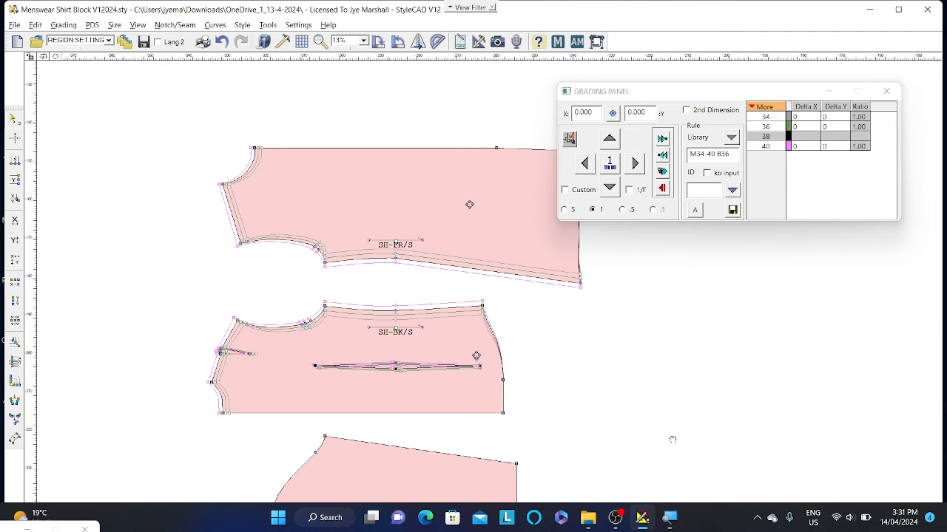
pyautogui.moveTo(672, 439); pyautogui.dragTo(474, 436, button='middle')
pyautogui.moveTo(432, 261); pyautogui.dragTo(460, 283, button='middle')
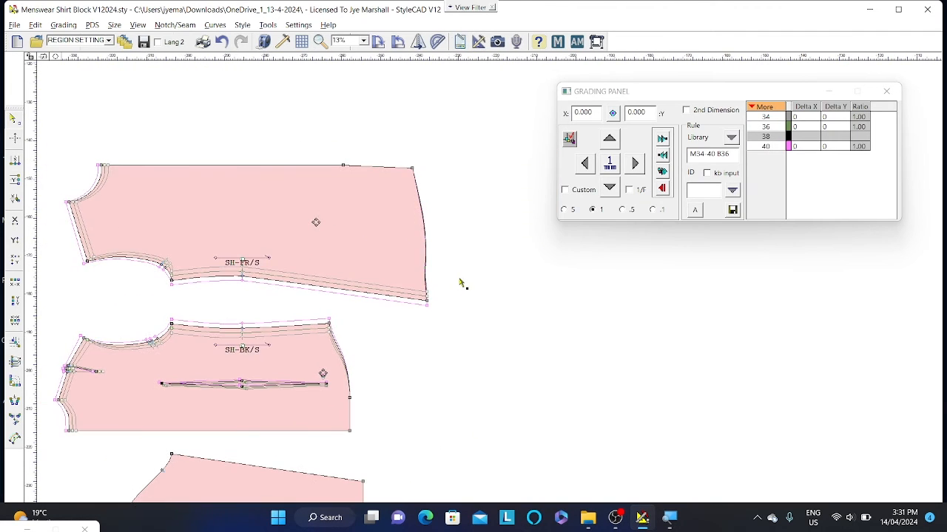
pyautogui.hotkey('ctrl', 'z')
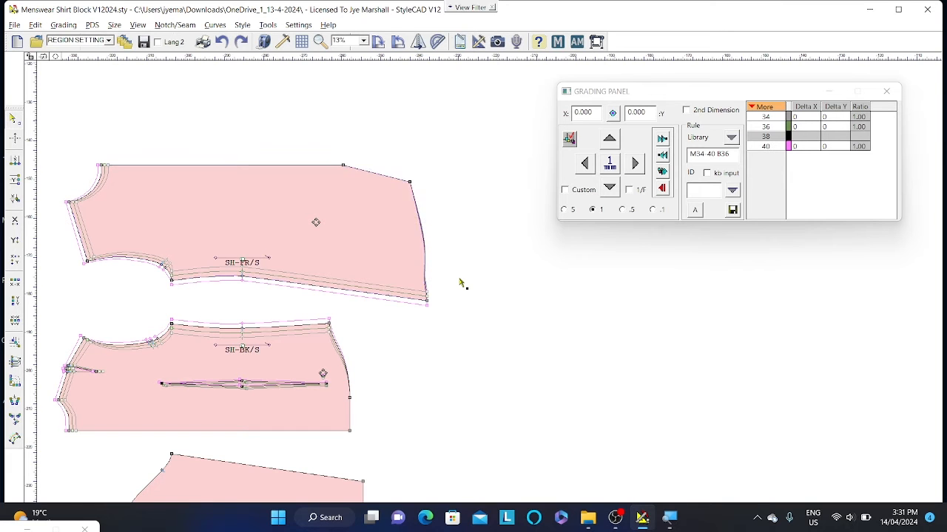
pyautogui.moveTo(458, 273); pyautogui.dragTo(509, 277, button='middle')
pyautogui.scroll(2, 482, 278)
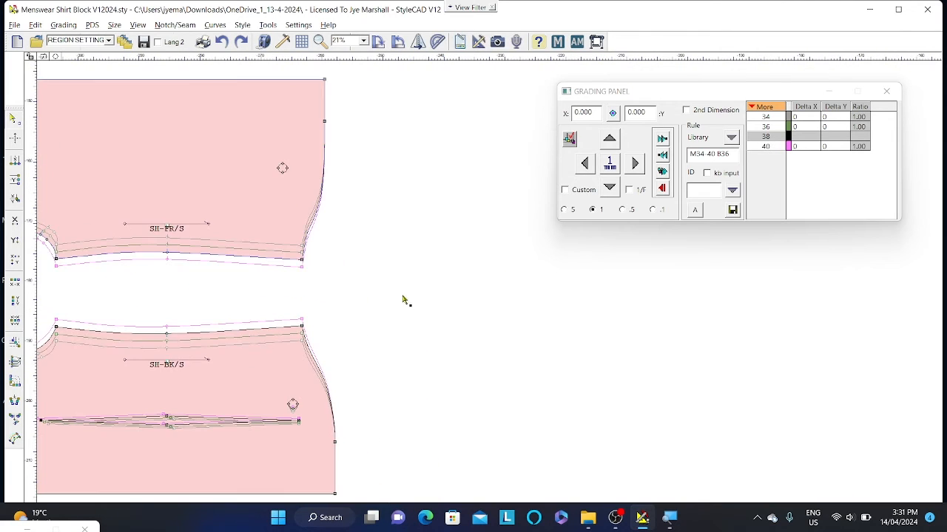
pyautogui.moveTo(403, 296); pyautogui.dragTo(588, 285, button='middle')
pyautogui.scroll(-2, 482, 278)
pyautogui.moveTo(434, 285); pyautogui.dragTo(499, 239, button='middle')
pyautogui.scroll(-1, 498, 239)
pyautogui.moveTo(509, 301); pyautogui.dragTo(508, 274, button='middle')
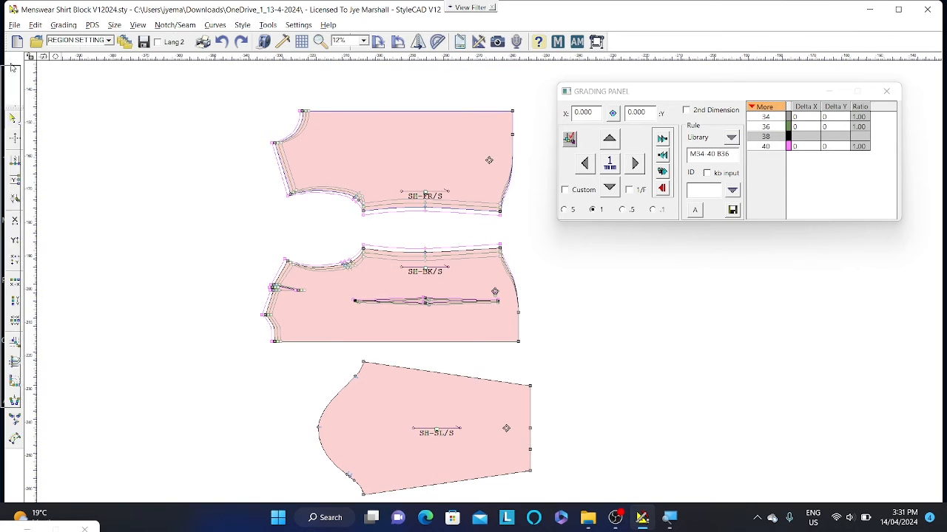
# Step: Close the gap above the docked grading tools and save the style
pyautogui.moveTo(16, 57); pyautogui.dragTo(16, 55)
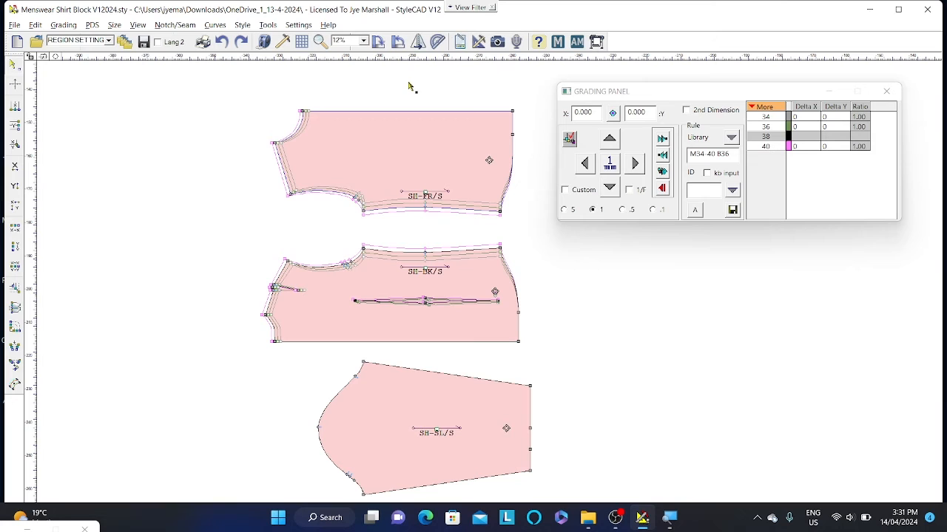
pyautogui.click(14, 25)
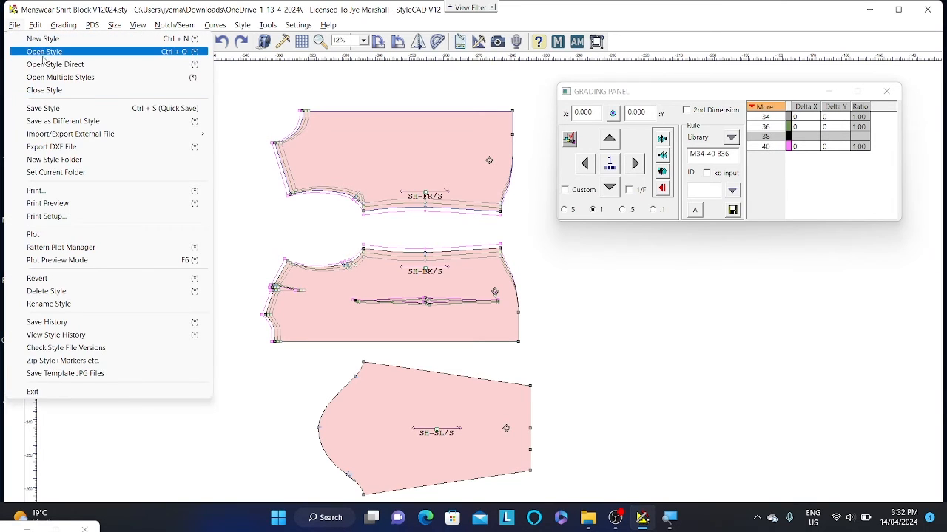
pyautogui.click(61, 111)
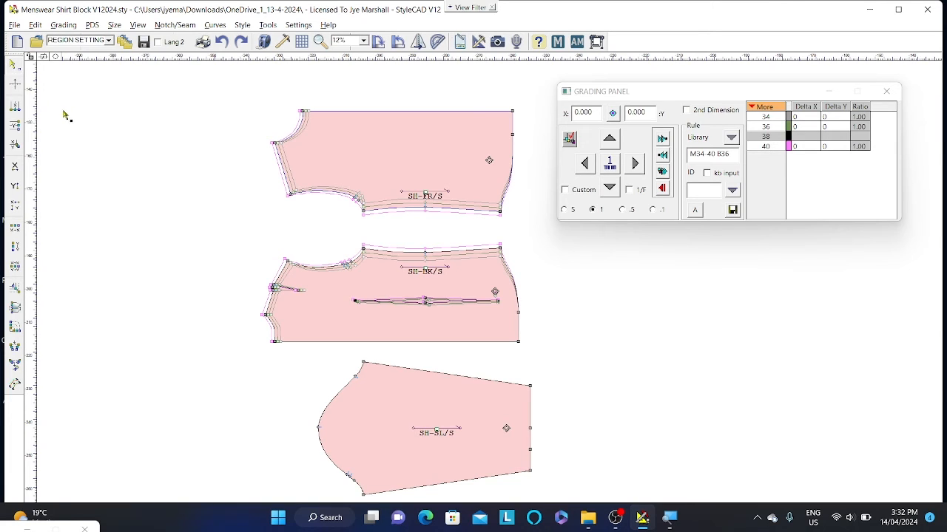
# Step: Delete the ungraded sleeve piece SH-SL and save the style with only the front and back pieces
pyautogui.moveTo(298, 355); pyautogui.dragTo(263, 264, button='middle')
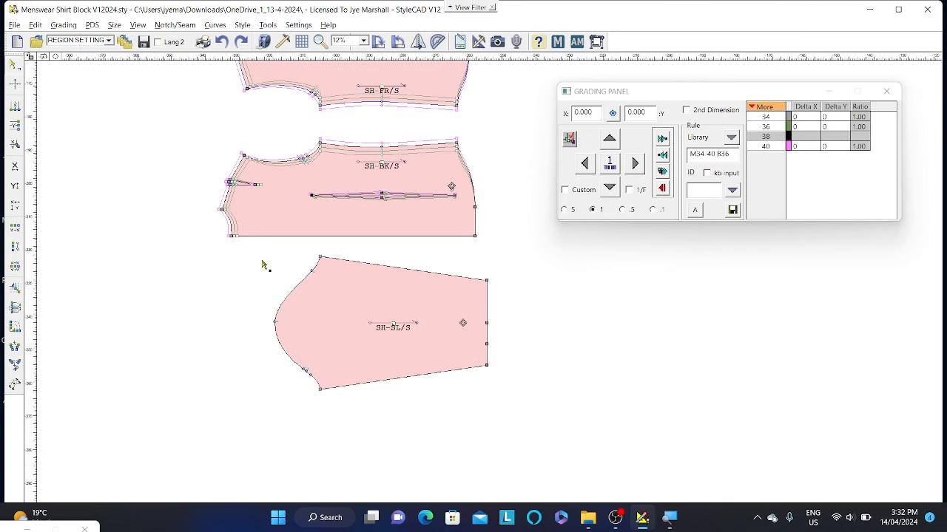
pyautogui.click(324, 339)
pyautogui.press('Delete')
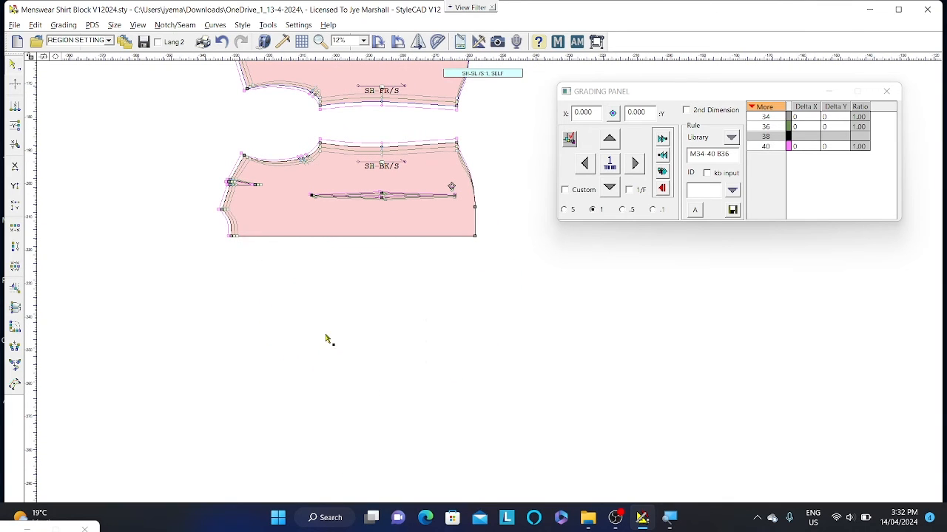
pyautogui.click(14, 24)
pyautogui.click(33, 106)
pyautogui.moveTo(684, 274); pyautogui.dragTo(612, 286, button='middle')
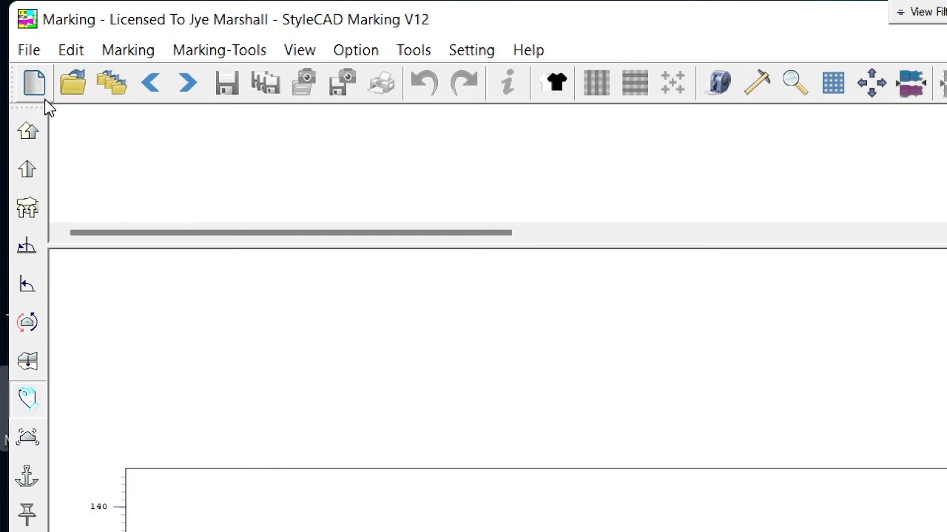
# Step: In StyleCAD Marking, create a new marker with ID 2024V1 from the style file Menswear Shirt Block V12024 FINALL
pyautogui.click(33, 54)
pyautogui.click(65, 82)
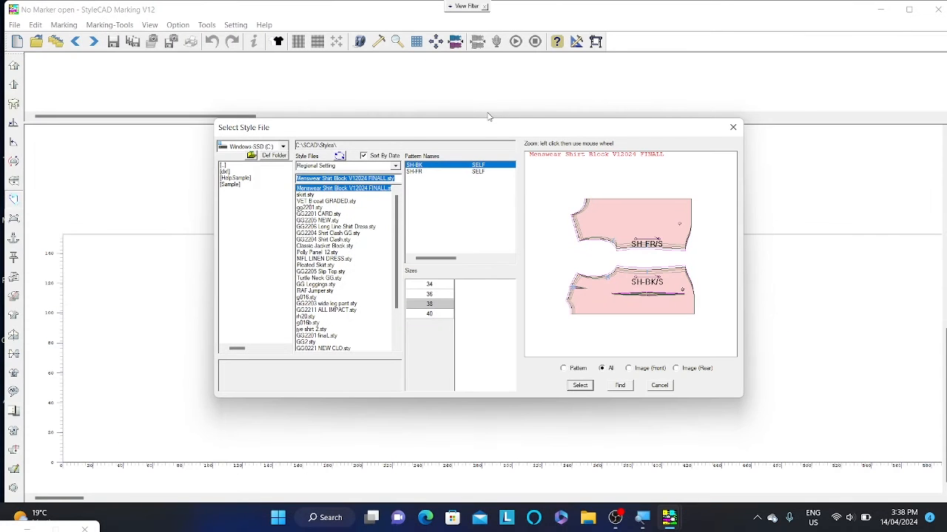
pyautogui.click(344, 195)
pyautogui.click(349, 265)
pyautogui.click(351, 323)
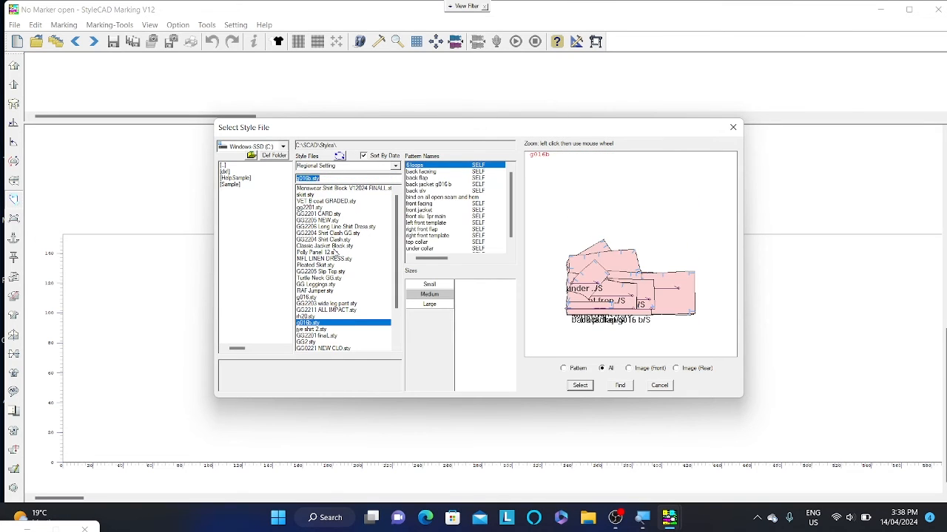
pyautogui.click(333, 239)
pyautogui.click(328, 221)
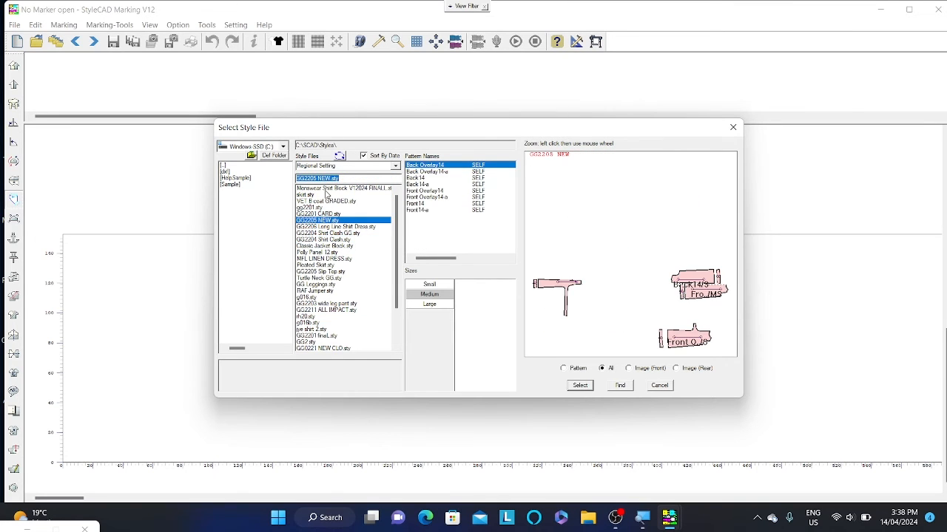
pyautogui.click(326, 189)
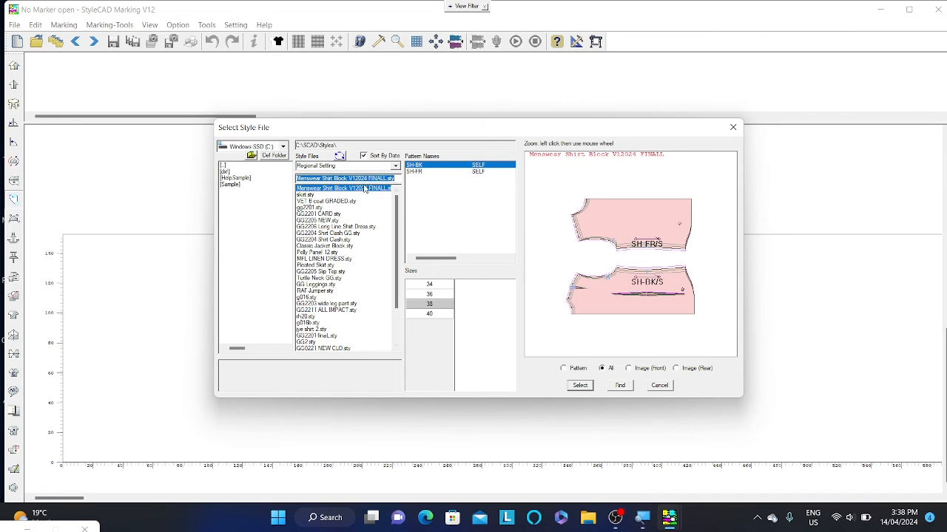
pyautogui.click(580, 387)
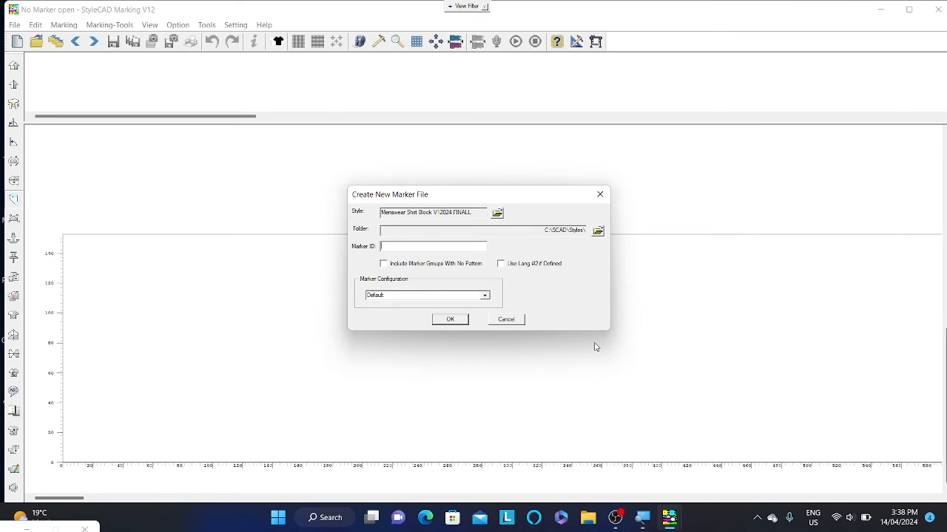
pyautogui.write('2024V1')
pyautogui.click(456, 319)
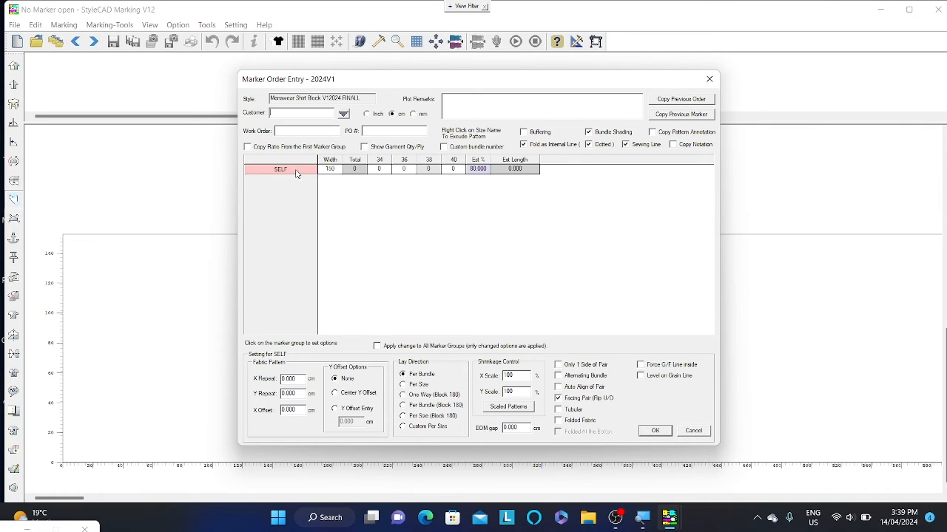
pyautogui.click(334, 169)
pyautogui.click(335, 169)
pyautogui.doubleClick(334, 169)
pyautogui.click(335, 171)
pyautogui.doubleClick(333, 168)
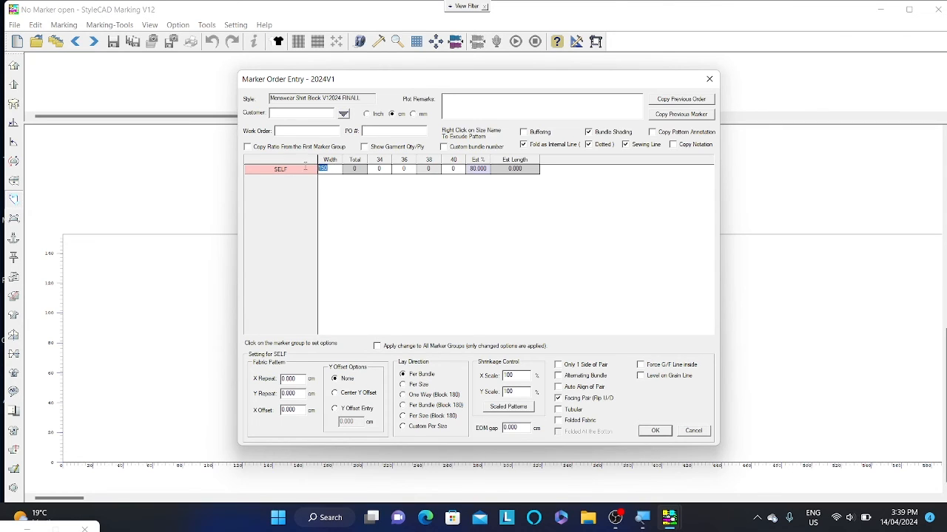
# Step: Enter the SELF group's order quantities: 1 for size 34, 3 for size 36, 5 for size 38 and 1 for size 40
pyautogui.click(379, 169)
pyautogui.click(411, 170)
pyautogui.click(435, 170)
pyautogui.click(458, 170)
pyautogui.click(413, 170)
pyautogui.click(429, 172)
pyautogui.write('5')
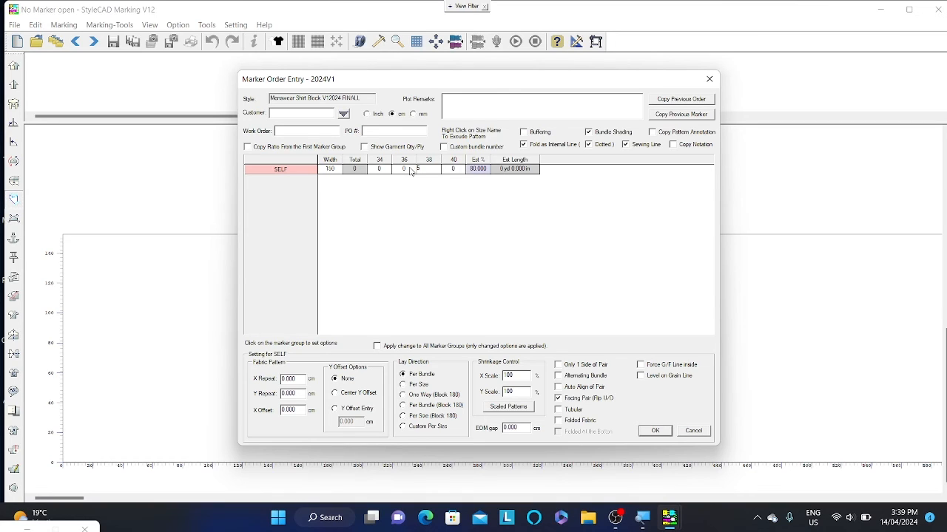
pyautogui.click(407, 168)
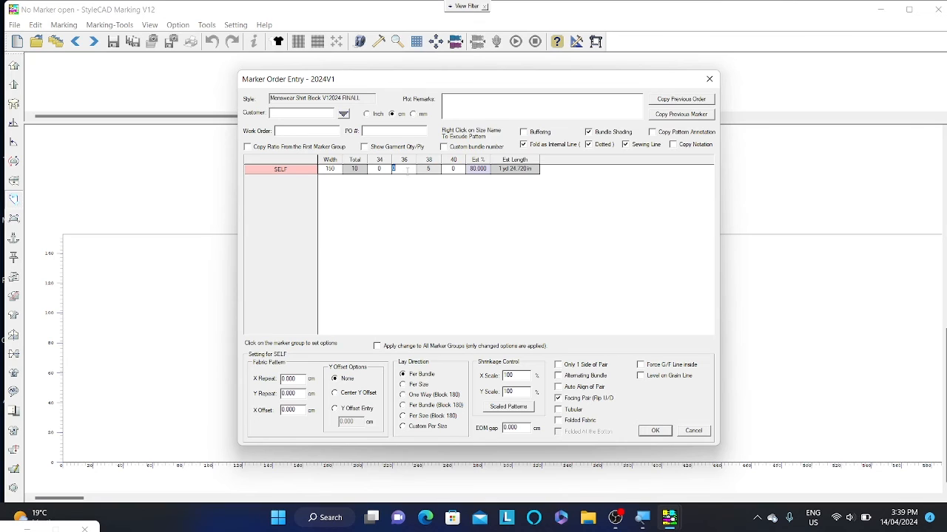
pyautogui.write('3')
pyautogui.click(380, 169)
pyautogui.write('1')
pyautogui.click(460, 170)
pyautogui.press('BackSpace')
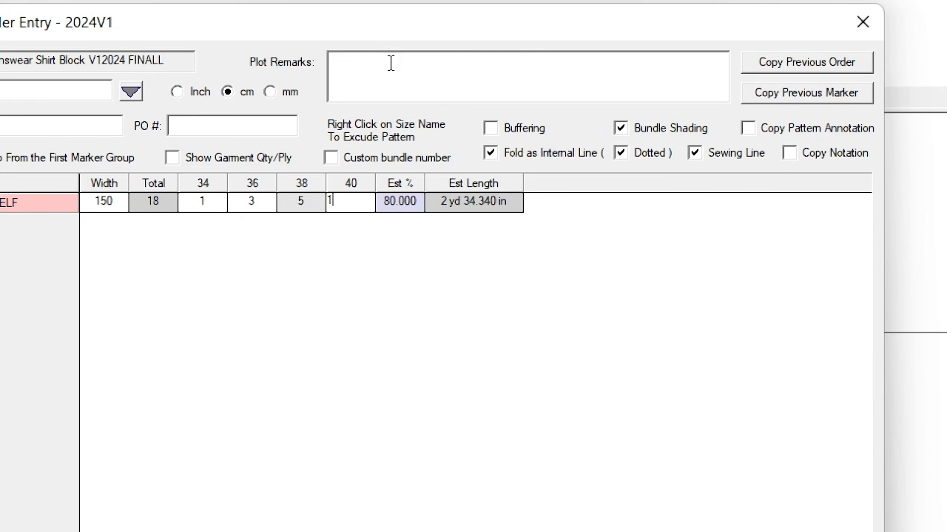
# Step: Check the customer list without choosing a customer, and accept the marker order entry
pyautogui.click(372, 75)
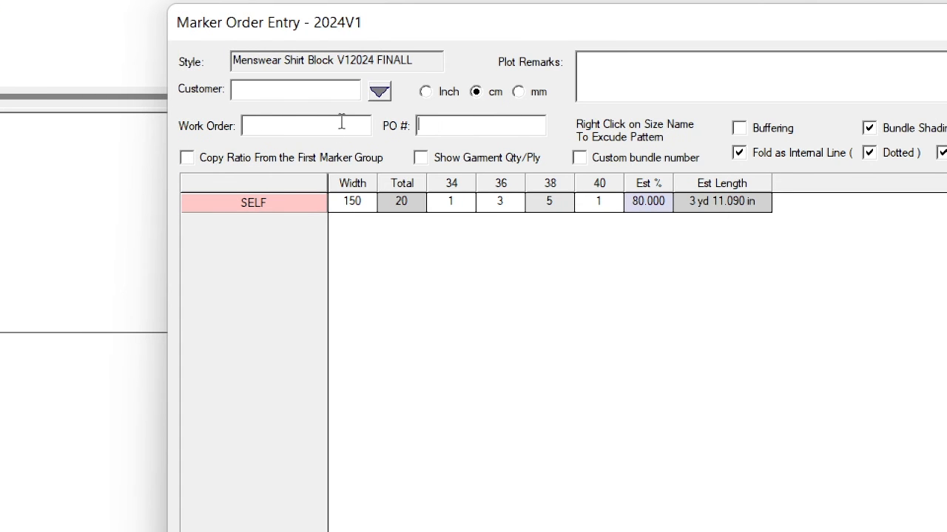
pyautogui.click(380, 93)
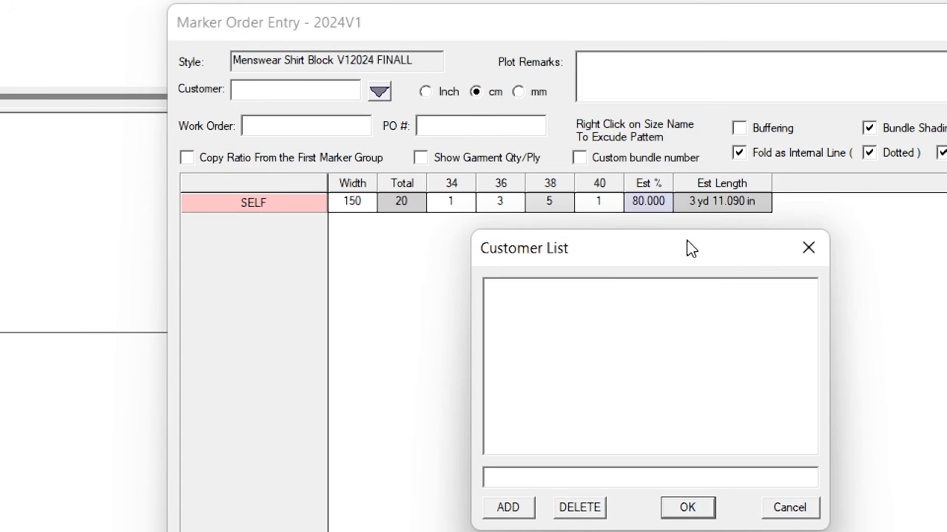
pyautogui.click(808, 250)
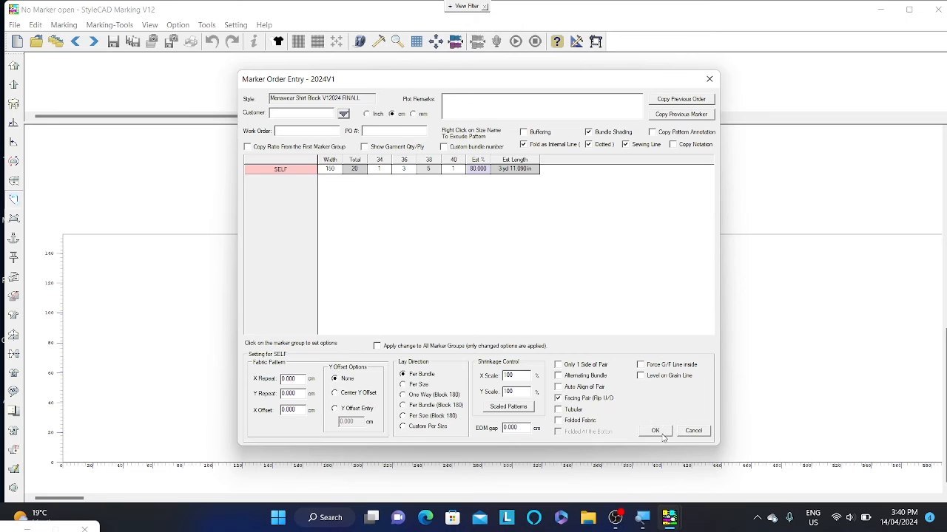
pyautogui.click(656, 431)
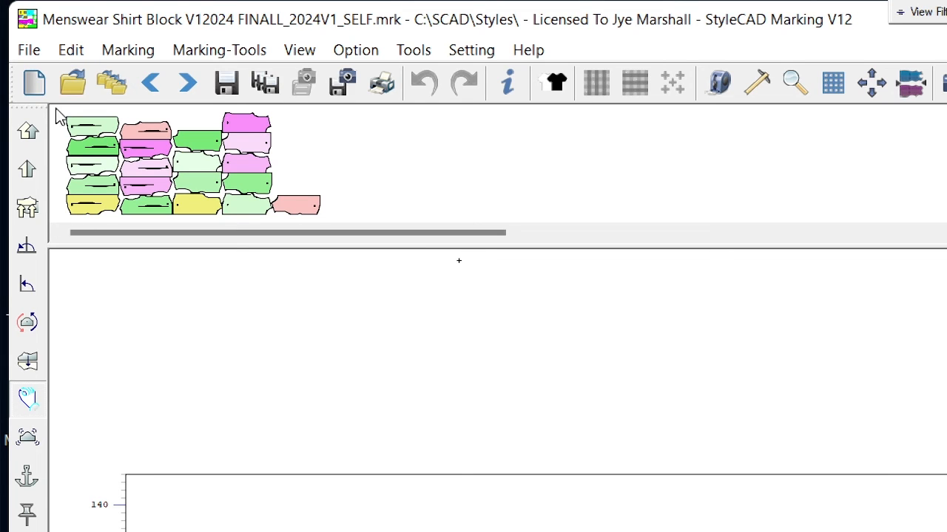
# Step: Undo bringing out all pieces at once, and bring only the first stack of five back pieces into the marker work area
pyautogui.moveTo(56, 109)
pyautogui.mouseDown()
pyautogui.moveTo(123, 154)
pyautogui.moveTo(284, 222)
pyautogui.moveTo(360, 226)
pyautogui.mouseUp()
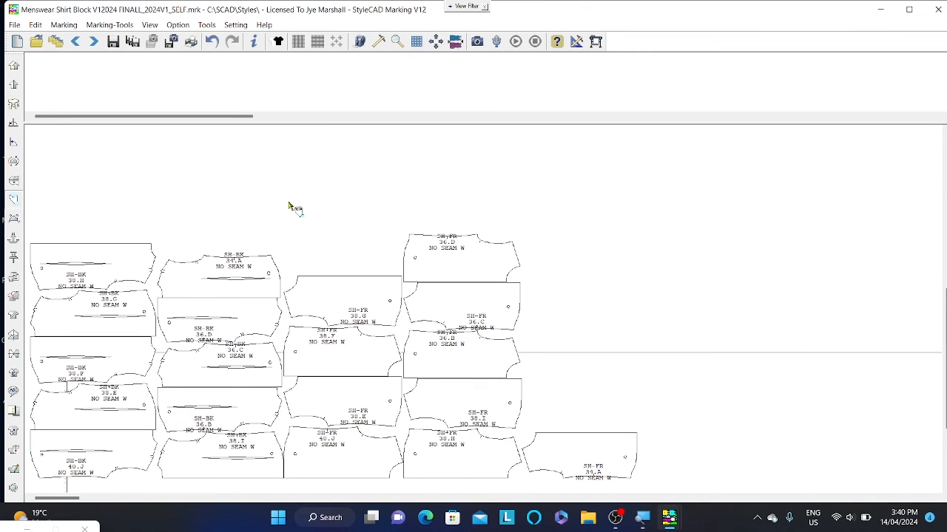
pyautogui.hotkey('ctrl', 'z')
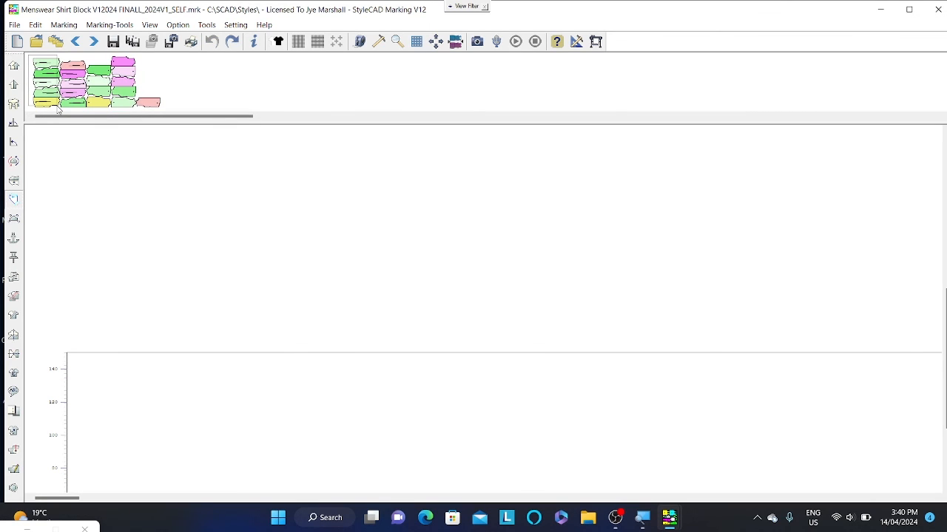
pyautogui.moveTo(57, 109); pyautogui.dragTo(59, 111)
pyautogui.moveTo(198, 350); pyautogui.dragTo(227, 263, button='middle')
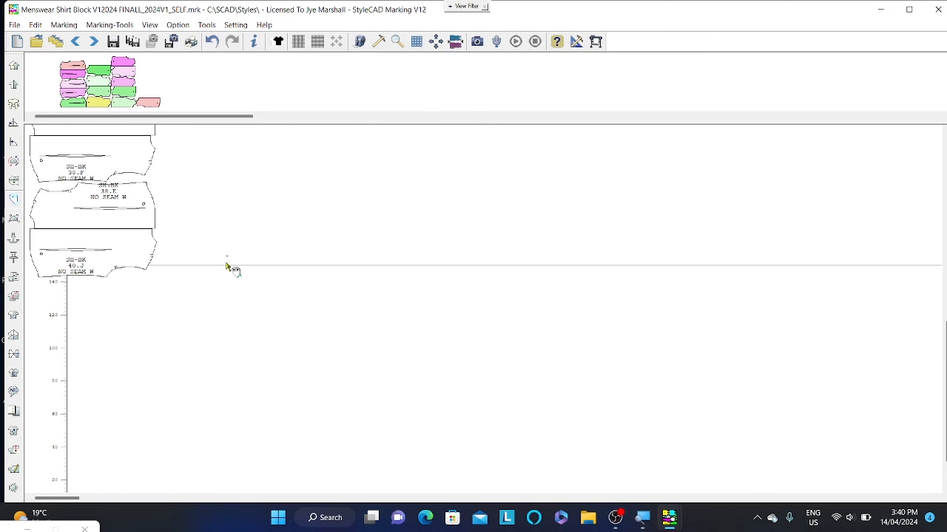
pyautogui.press('super')
pyautogui.press('super')
pyautogui.scroll(-2, 142, 314)
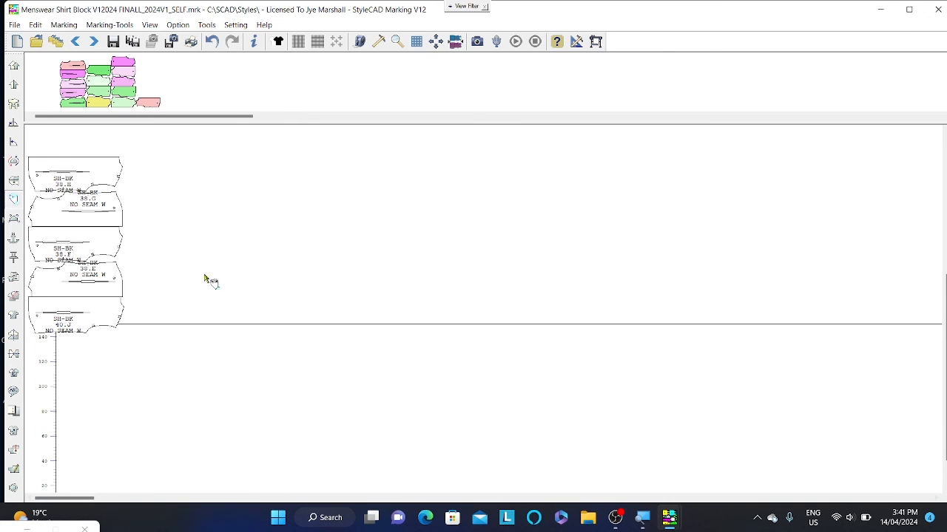
# Step: Stack back pieces 40.J, 38.E, 38.F, 38.G and 38.H upward in one column at the start of the fabric
pyautogui.moveTo(40, 145); pyautogui.dragTo(155, 371)
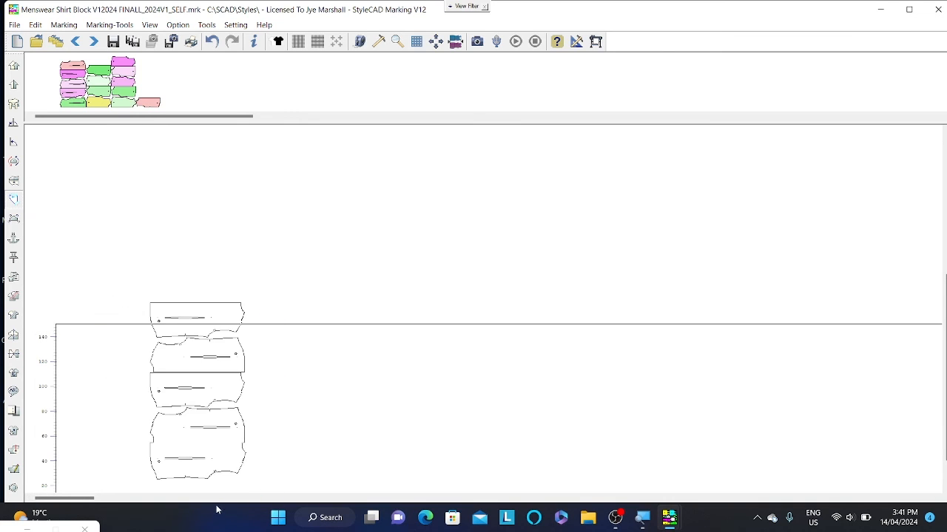
pyautogui.moveTo(304, 415); pyautogui.dragTo(111, 497)
pyautogui.scroll(2, 791, 386)
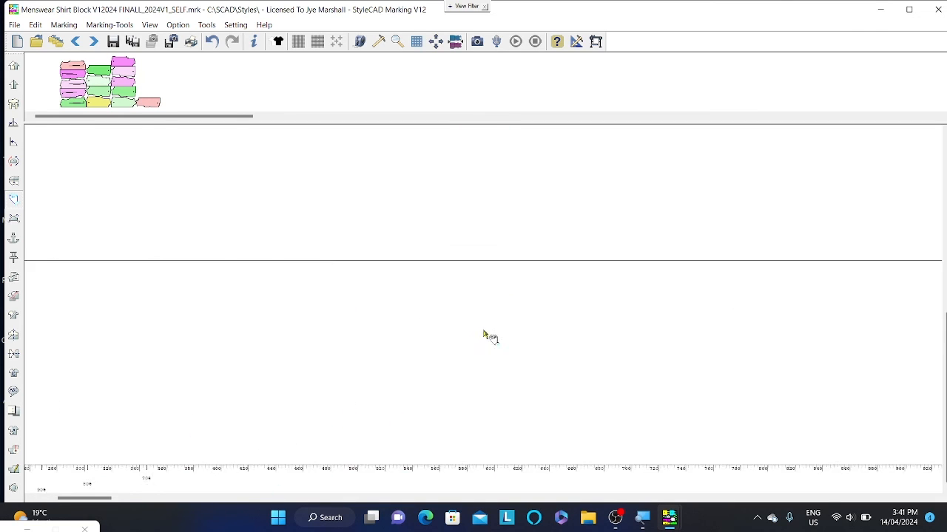
pyautogui.scroll(-2, 483, 325)
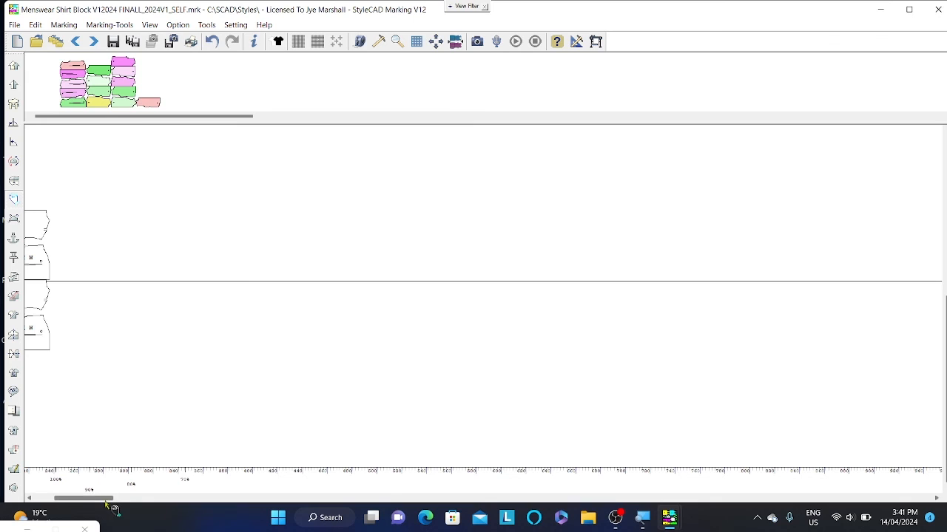
pyautogui.moveTo(107, 499); pyautogui.dragTo(18, 489)
pyautogui.moveTo(298, 346)
pyautogui.mouseDown()
pyautogui.moveTo(95, 402)
pyautogui.moveTo(89, 425)
pyautogui.mouseUp()
pyautogui.moveTo(262, 318); pyautogui.dragTo(41, 413)
pyautogui.moveTo(276, 269); pyautogui.dragTo(58, 364)
pyautogui.moveTo(298, 252); pyautogui.dragTo(58, 314)
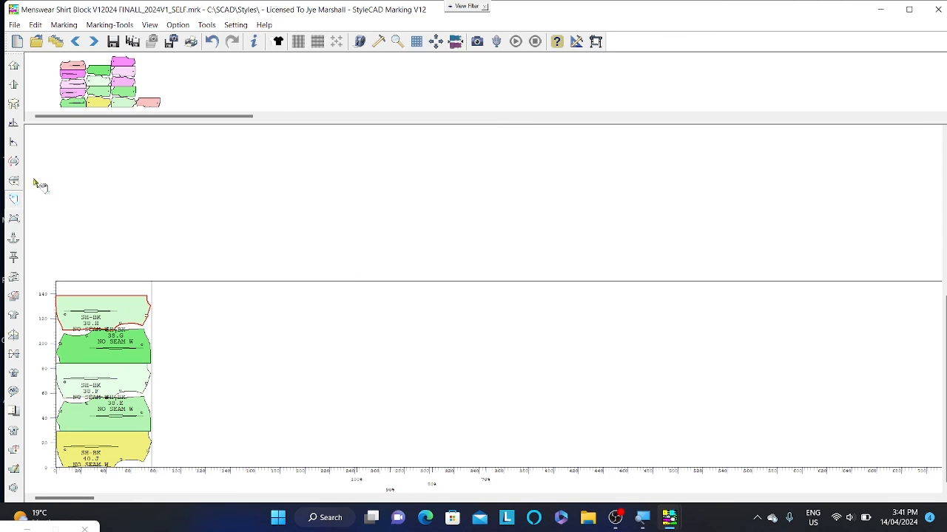
# Step: Bring out back pieces 38.I, 36.B, 36.C, 36.D and 34.A and stack them upward in a second column against the first
pyautogui.click(82, 110)
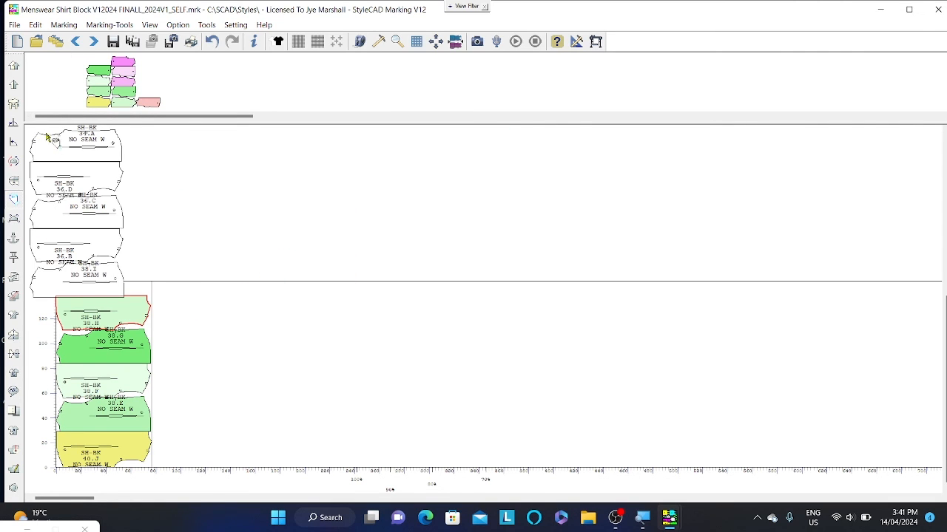
pyautogui.moveTo(104, 294)
pyautogui.mouseDown()
pyautogui.moveTo(392, 412)
pyautogui.moveTo(214, 440)
pyautogui.mouseUp()
pyautogui.click(390, 408)
pyautogui.moveTo(338, 368); pyautogui.dragTo(206, 406)
pyautogui.moveTo(330, 341); pyautogui.dragTo(190, 392)
pyautogui.moveTo(340, 305); pyautogui.dragTo(145, 377)
pyautogui.moveTo(360, 280); pyautogui.dragTo(145, 359)
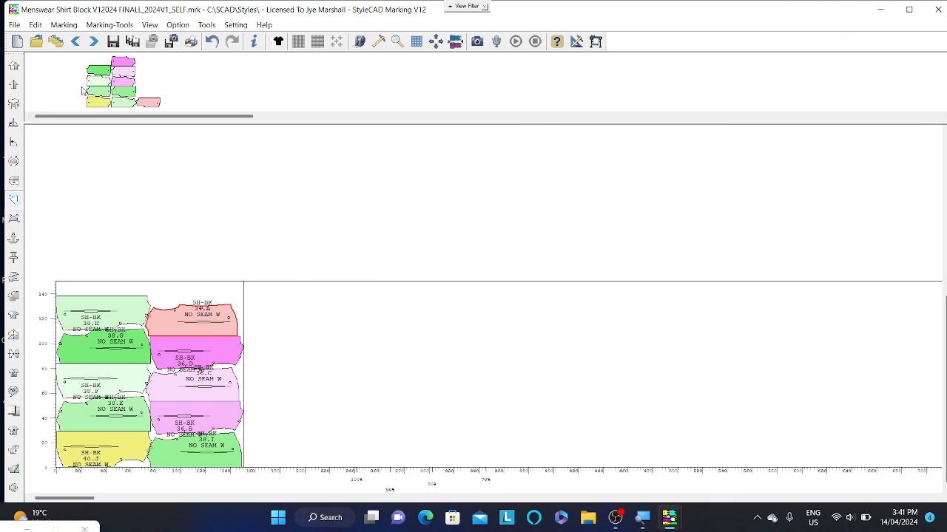
# Step: Bring out front pieces 40.J, 38.E, 38.F and 38.G and stack them upward in a third column against the back pieces
pyautogui.moveTo(84, 65); pyautogui.dragTo(114, 114)
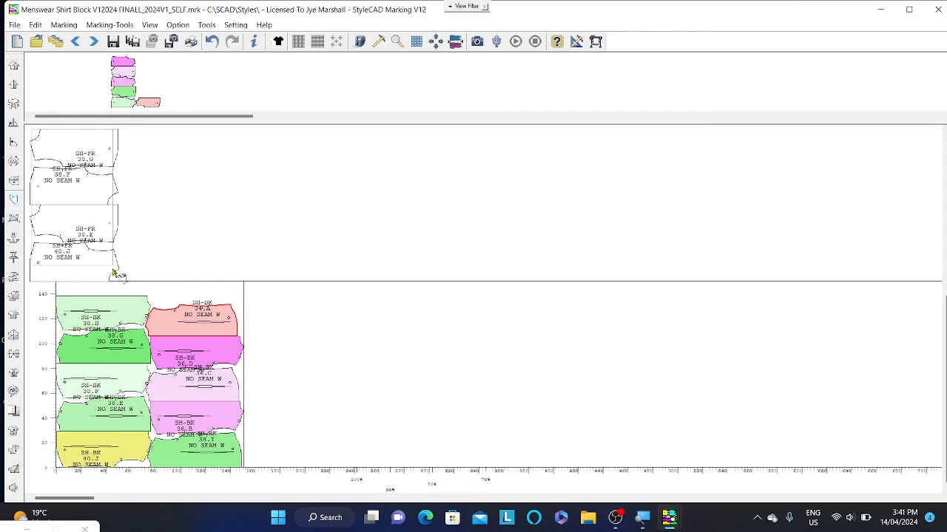
pyautogui.moveTo(119, 277)
pyautogui.mouseDown()
pyautogui.moveTo(453, 427)
pyautogui.moveTo(445, 386)
pyautogui.mouseUp()
pyautogui.click(458, 406)
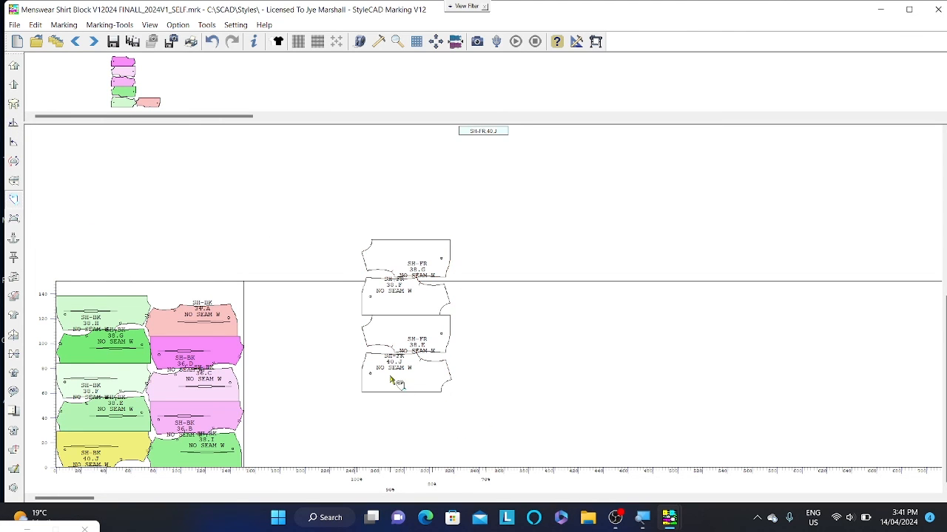
pyautogui.moveTo(390, 377); pyautogui.dragTo(241, 455)
pyautogui.moveTo(398, 344); pyautogui.dragTo(235, 413)
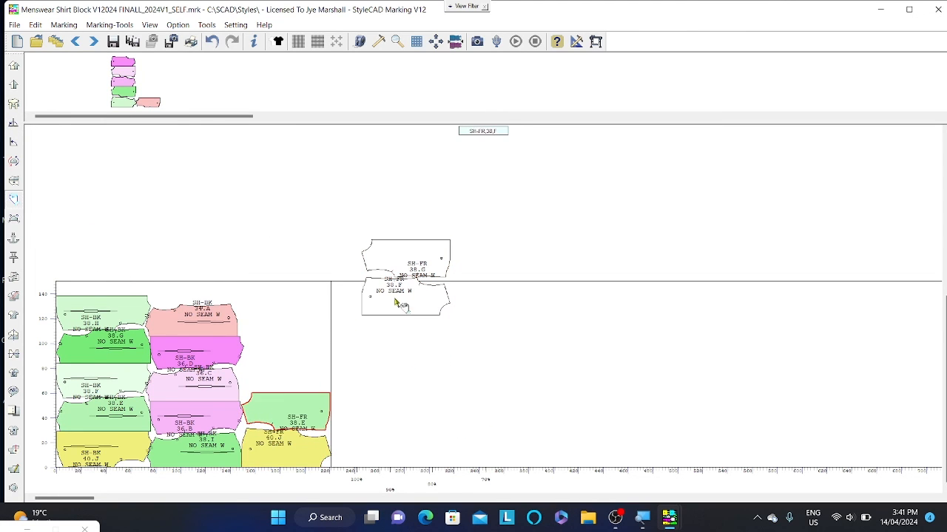
pyautogui.moveTo(394, 299); pyautogui.dragTo(241, 369)
pyautogui.moveTo(376, 271); pyautogui.dragTo(253, 352)
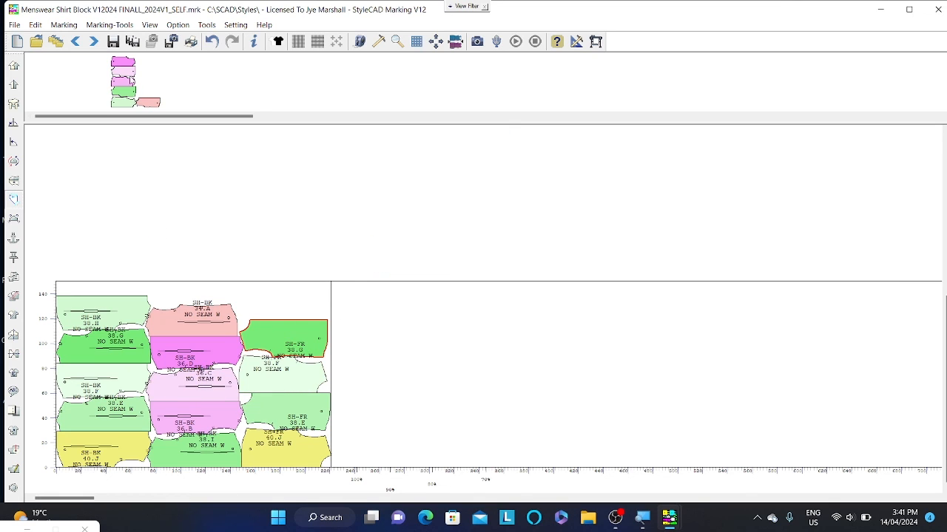
# Step: Bring out the next five front pieces and stack 38.H, 38.I and 36.B upward as a fourth column on the fabric
pyautogui.moveTo(104, 59); pyautogui.dragTo(128, 108)
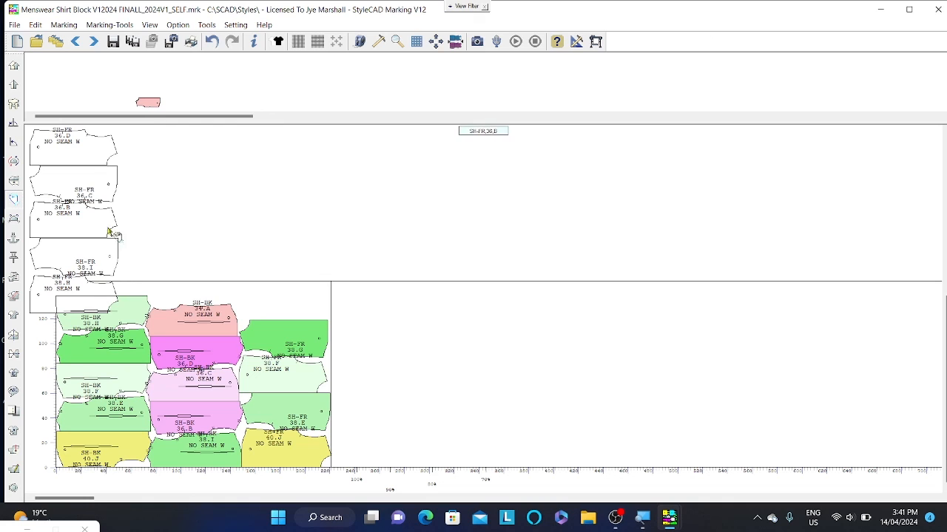
pyautogui.moveTo(74, 303)
pyautogui.mouseDown()
pyautogui.moveTo(311, 326)
pyautogui.moveTo(460, 362)
pyautogui.moveTo(455, 348)
pyautogui.moveTo(381, 383)
pyautogui.mouseUp()
pyautogui.click(449, 378)
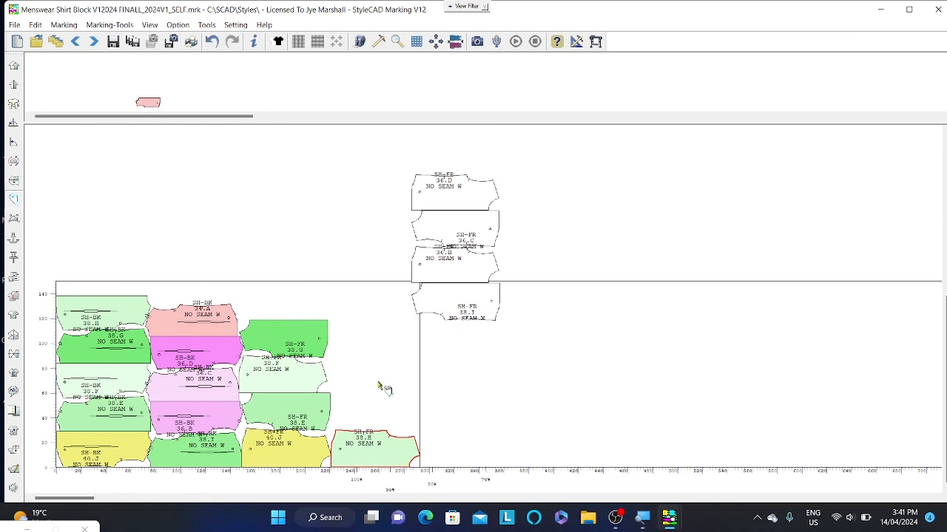
pyautogui.moveTo(439, 308); pyautogui.dragTo(428, 327)
pyautogui.moveTo(438, 273); pyautogui.dragTo(424, 282)
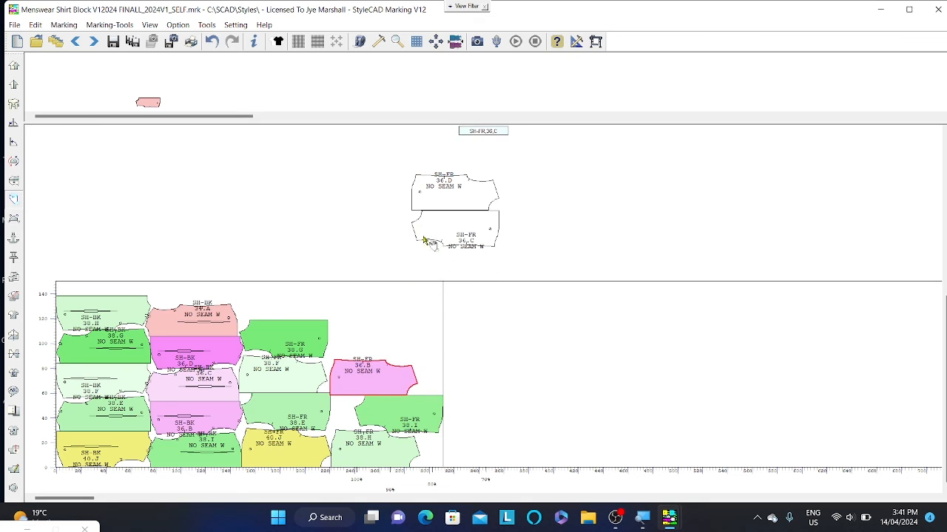
# Step: Fit front piece 36.D above 38.G in the third column, and complete the fourth column with front pieces 36.C and 34.A
pyautogui.moveTo(444, 185); pyautogui.dragTo(206, 388)
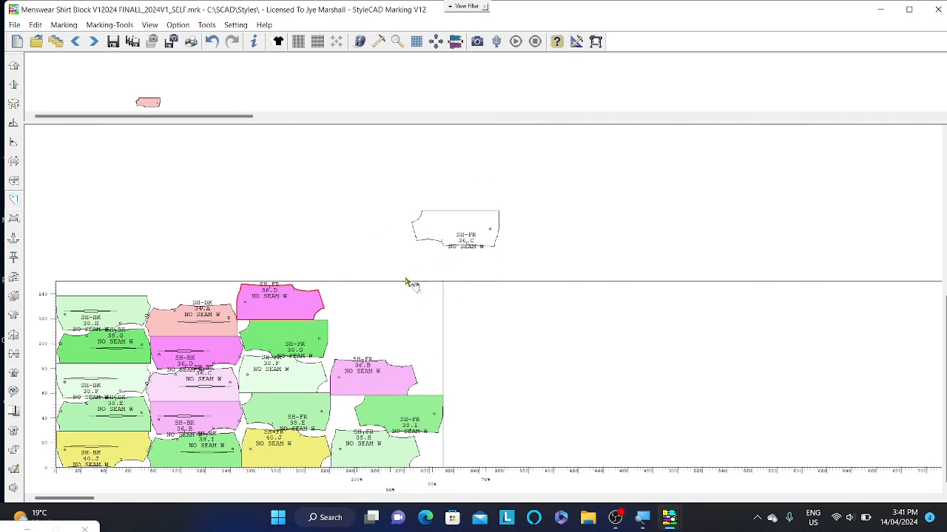
pyautogui.moveTo(445, 230); pyautogui.dragTo(328, 373)
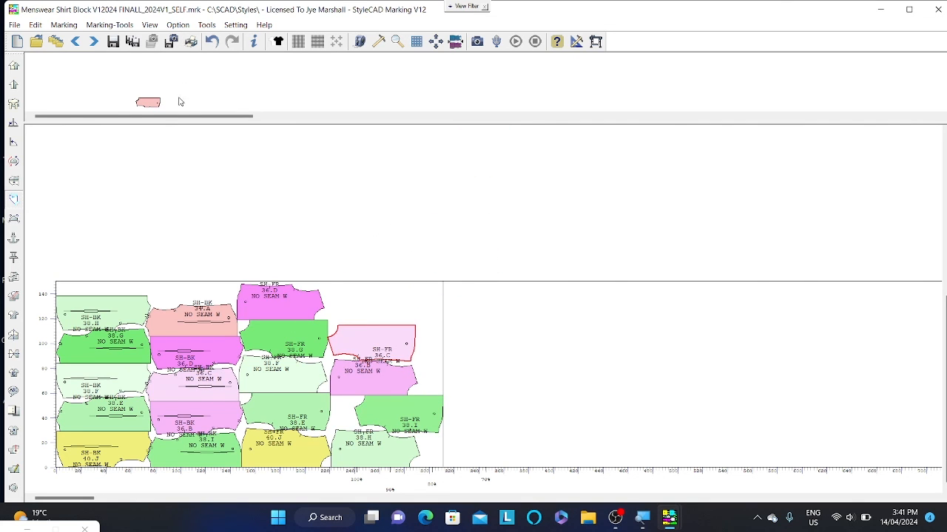
pyautogui.click(148, 102)
pyautogui.click(95, 148)
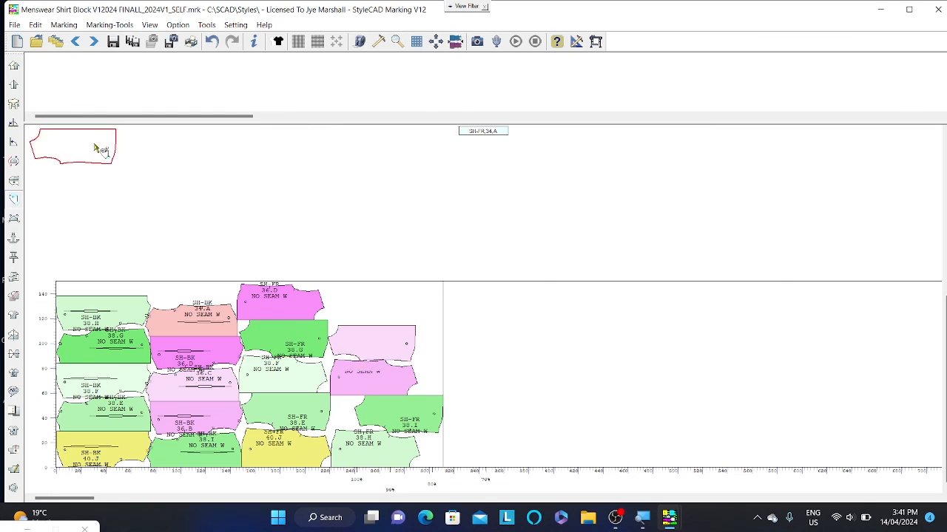
pyautogui.moveTo(95, 148)
pyautogui.mouseDown()
pyautogui.moveTo(606, 222)
pyautogui.moveTo(628, 324)
pyautogui.mouseUp()
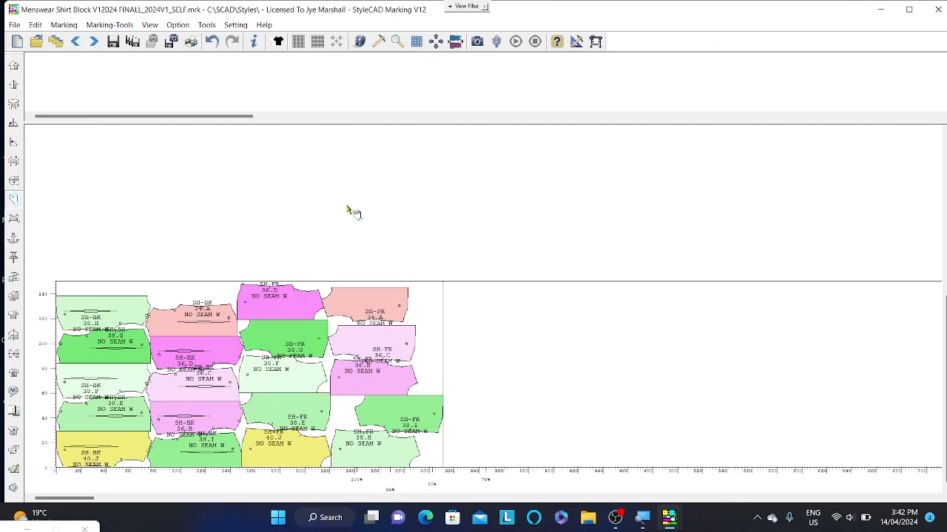
pyautogui.click(15, 25)
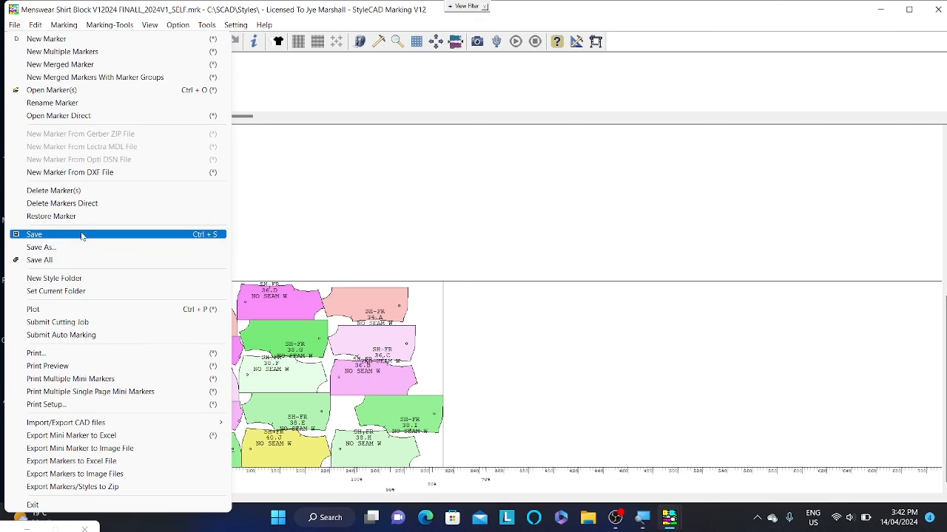
pyautogui.click(311, 210)
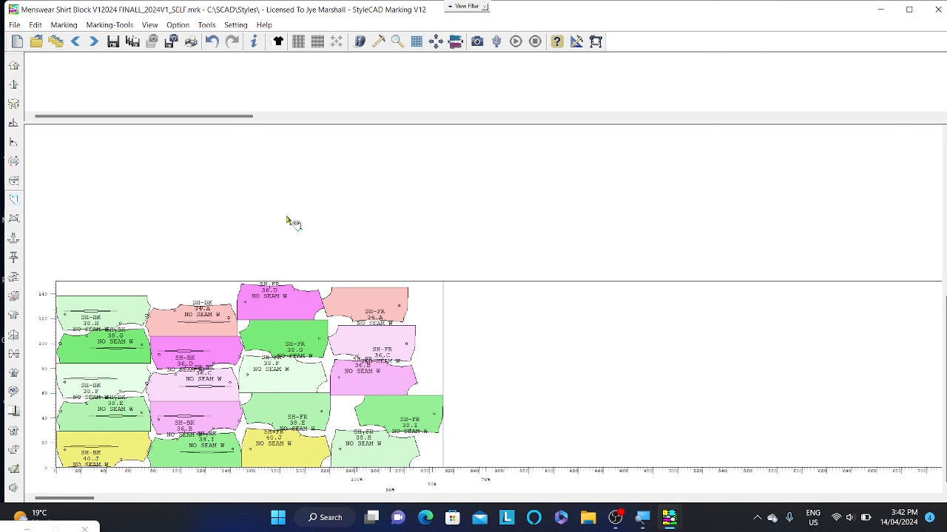